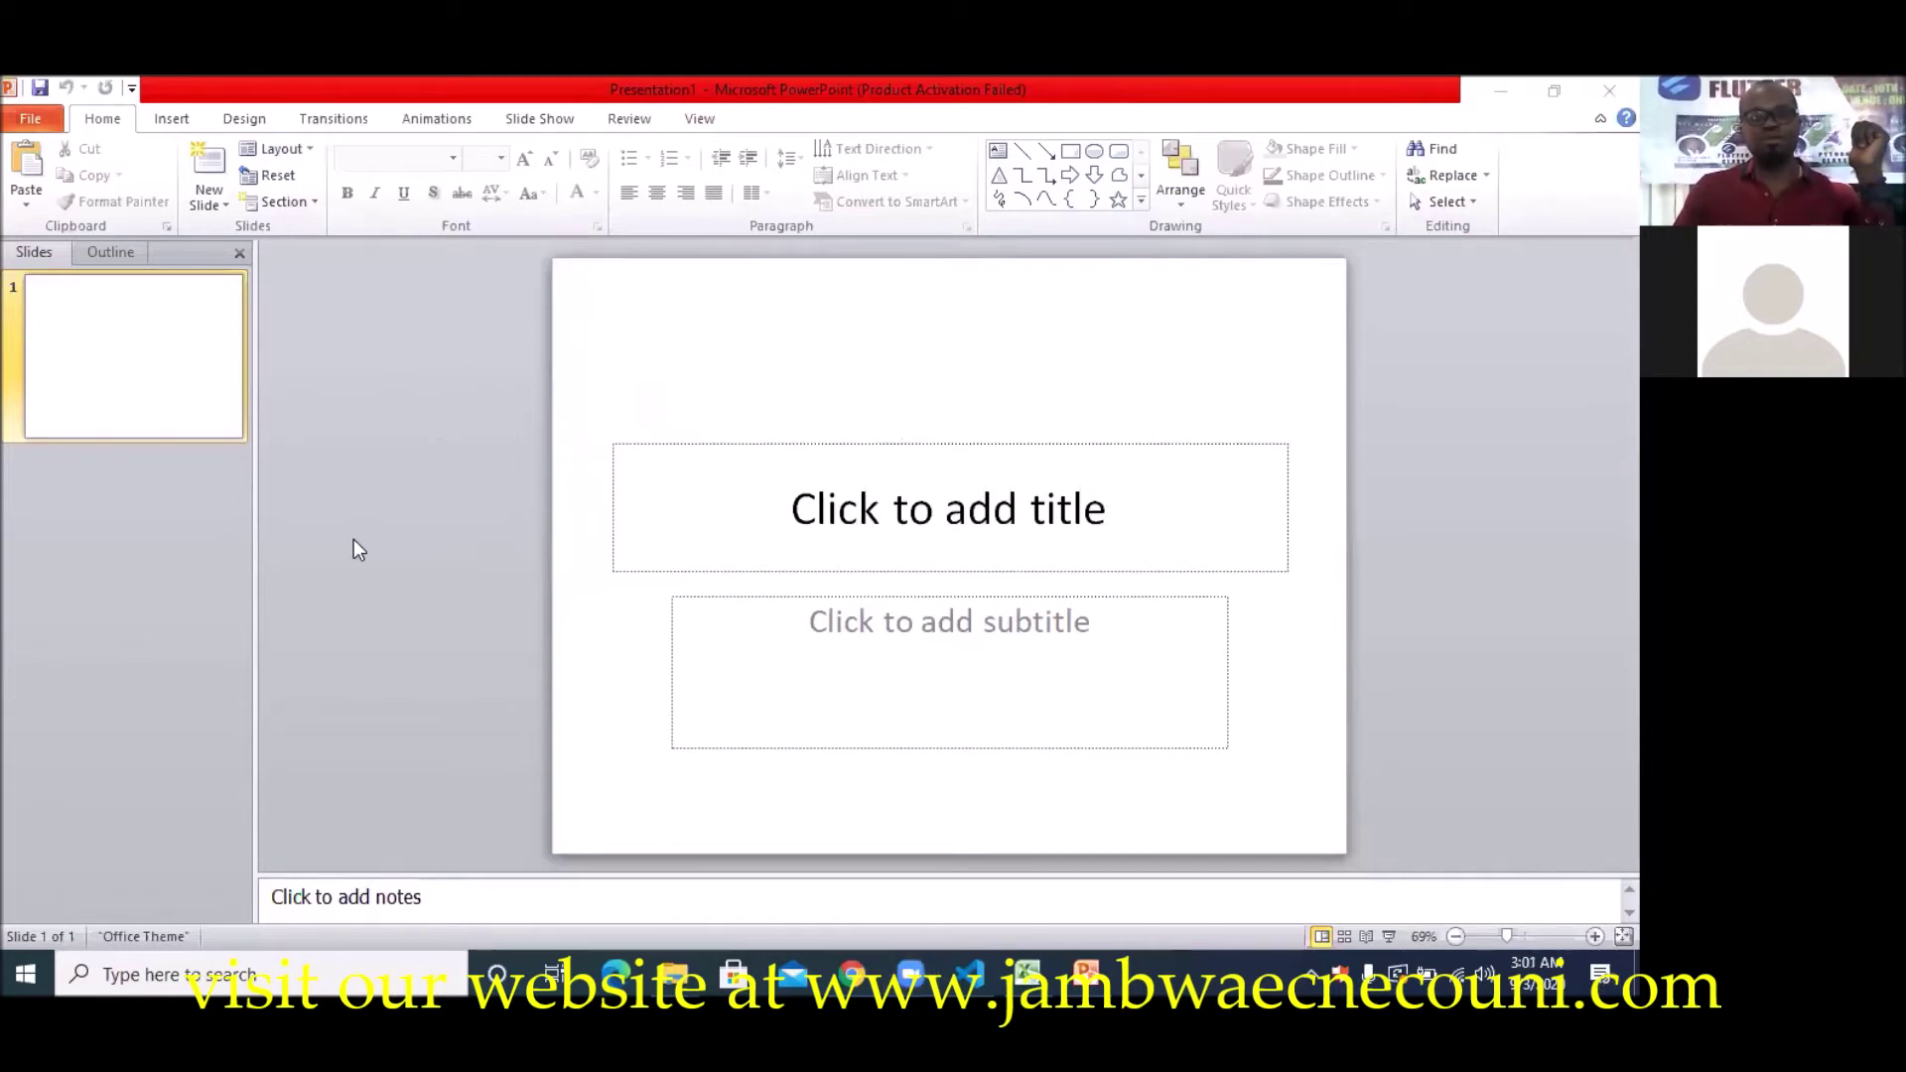
# Step: Title the first slide 'Microsoft Powerpoint' and enter the presenter's full name as the subtitle
pyautogui.click(1075, 524)
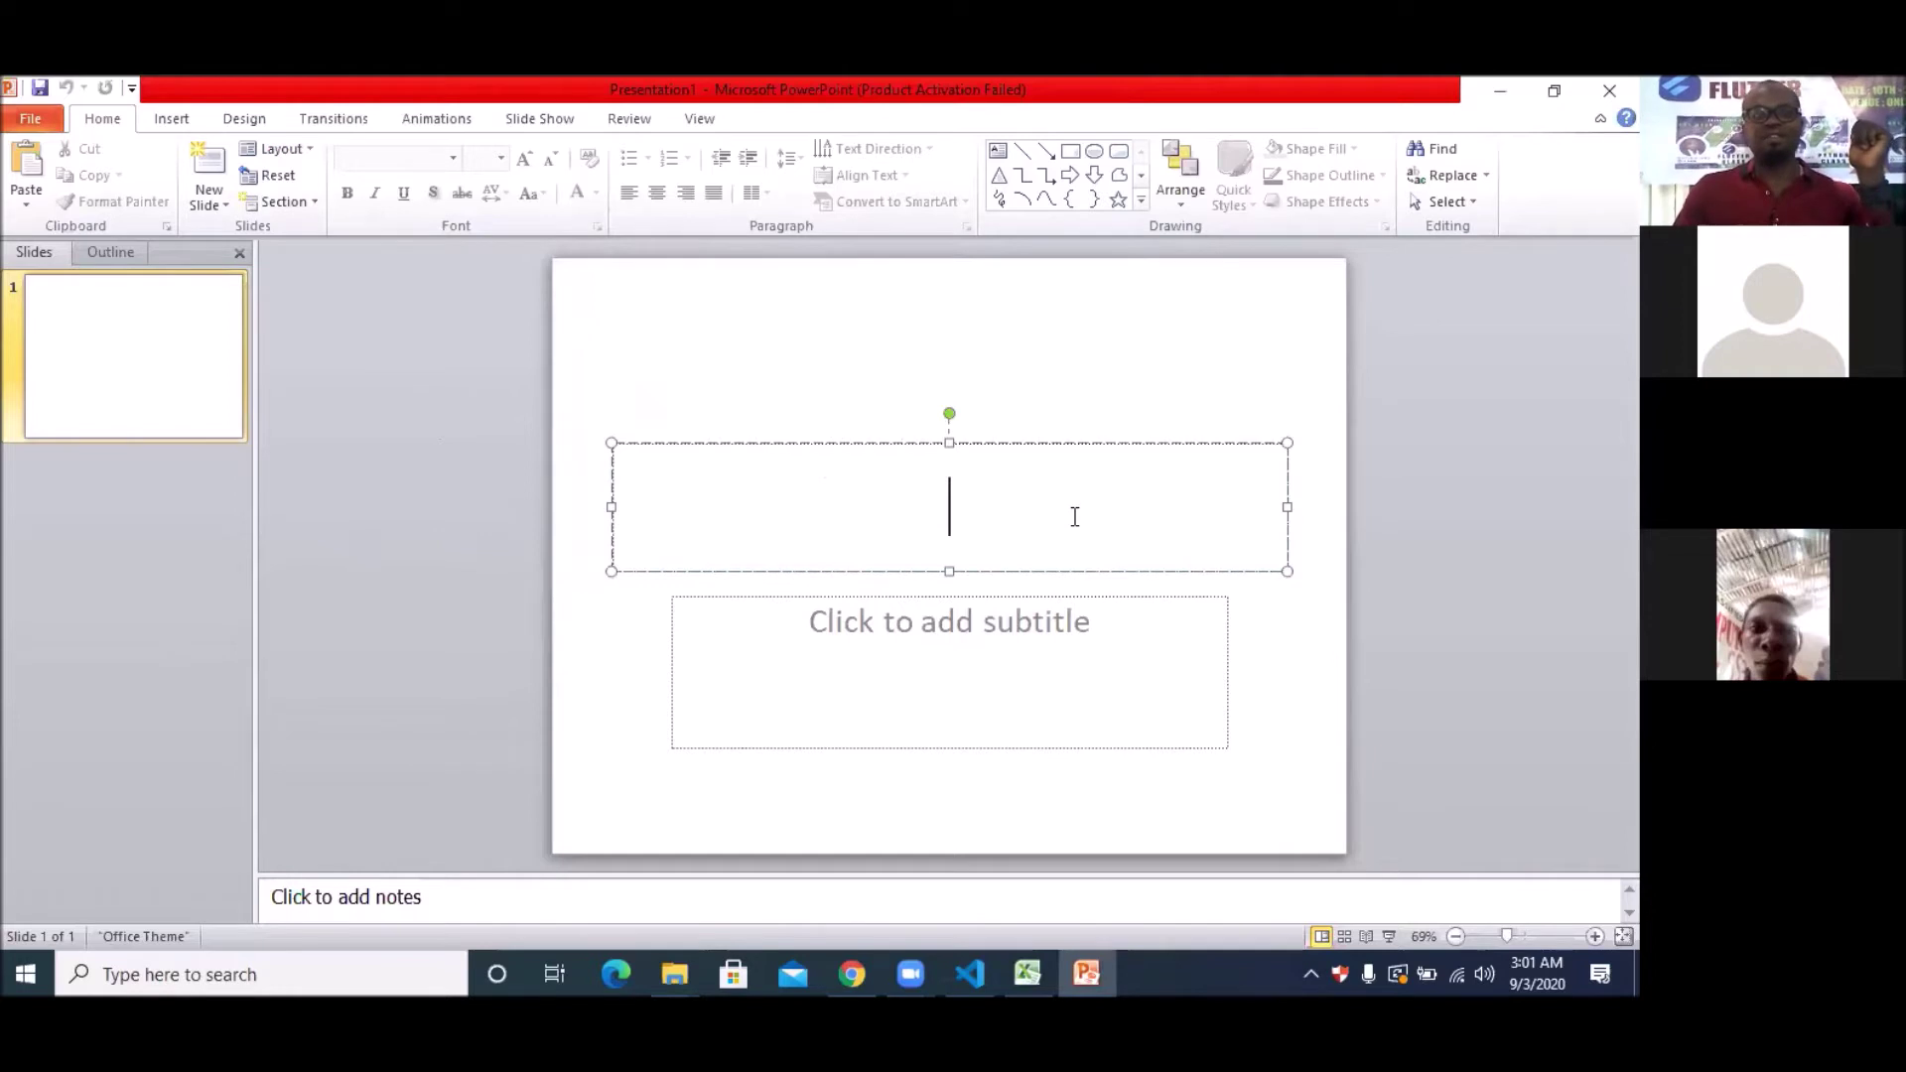
pyautogui.write('Micros')
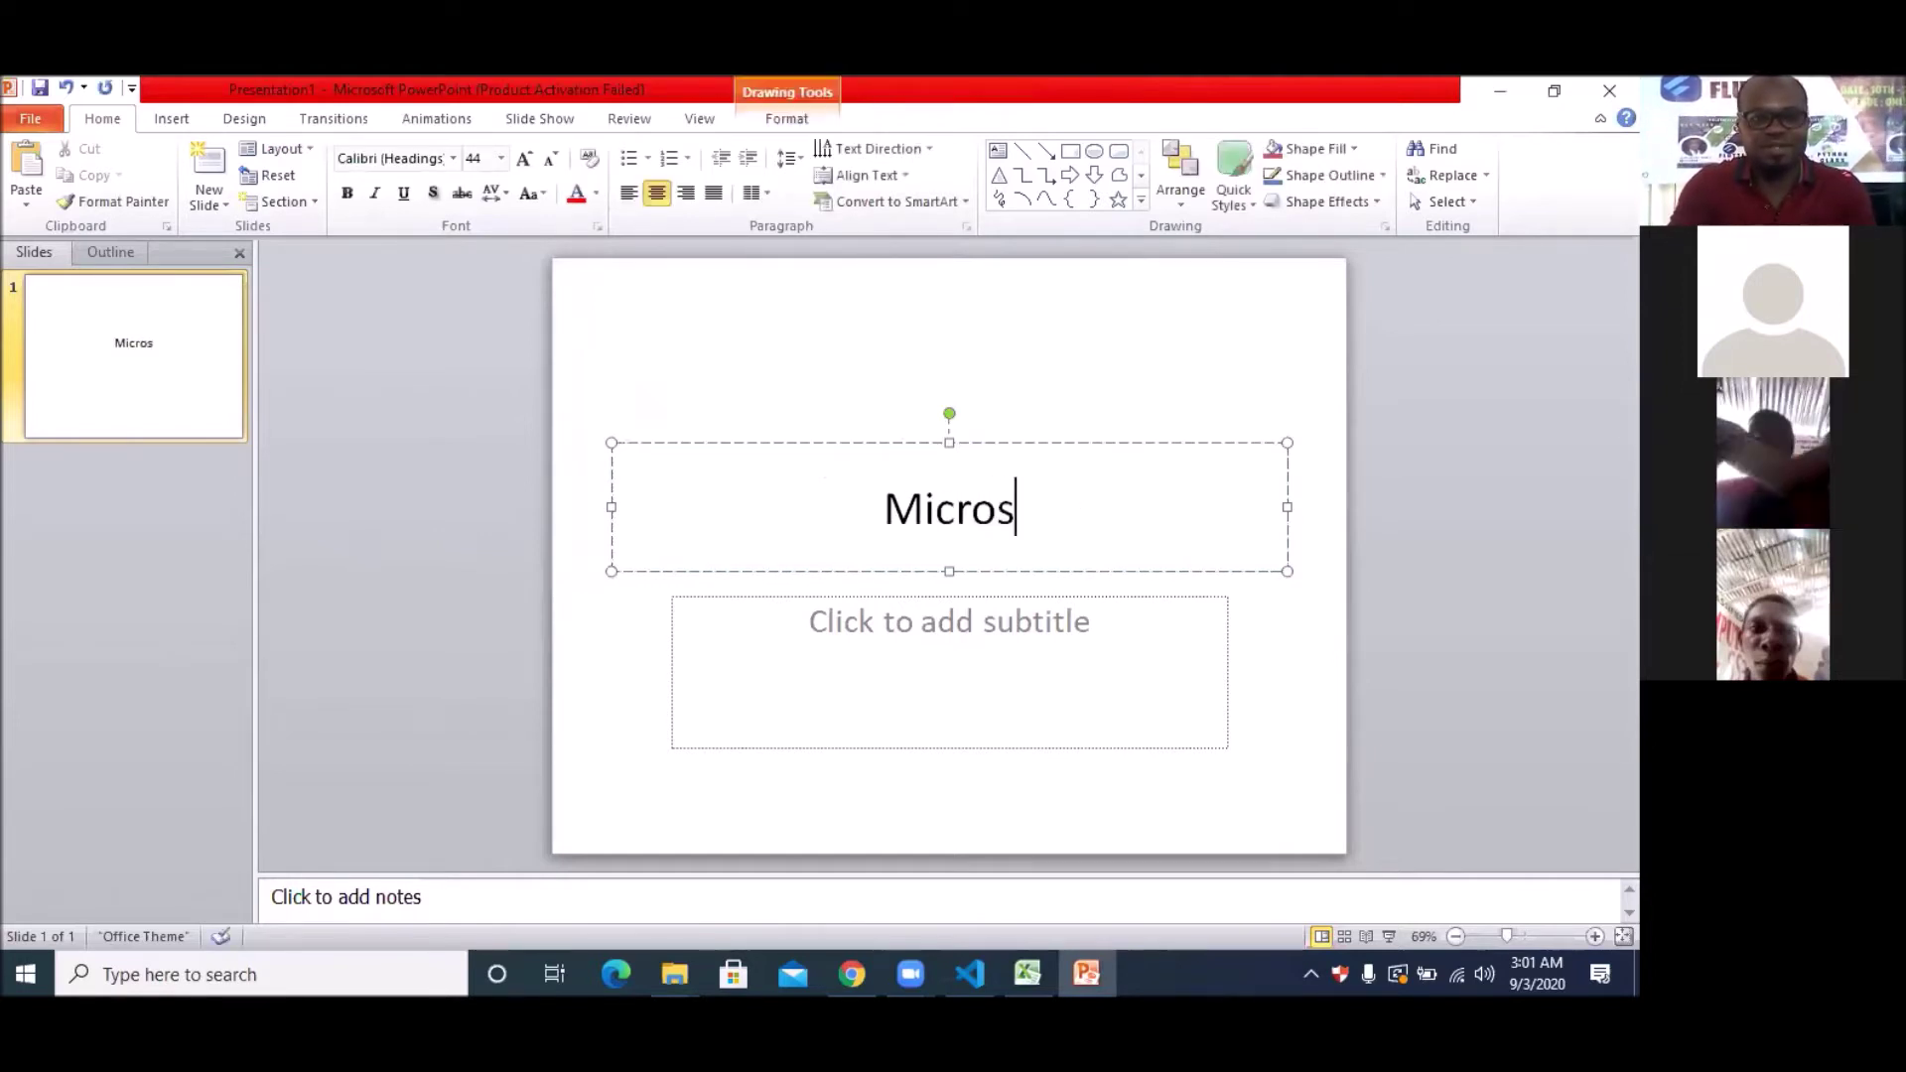
pyautogui.write('of')
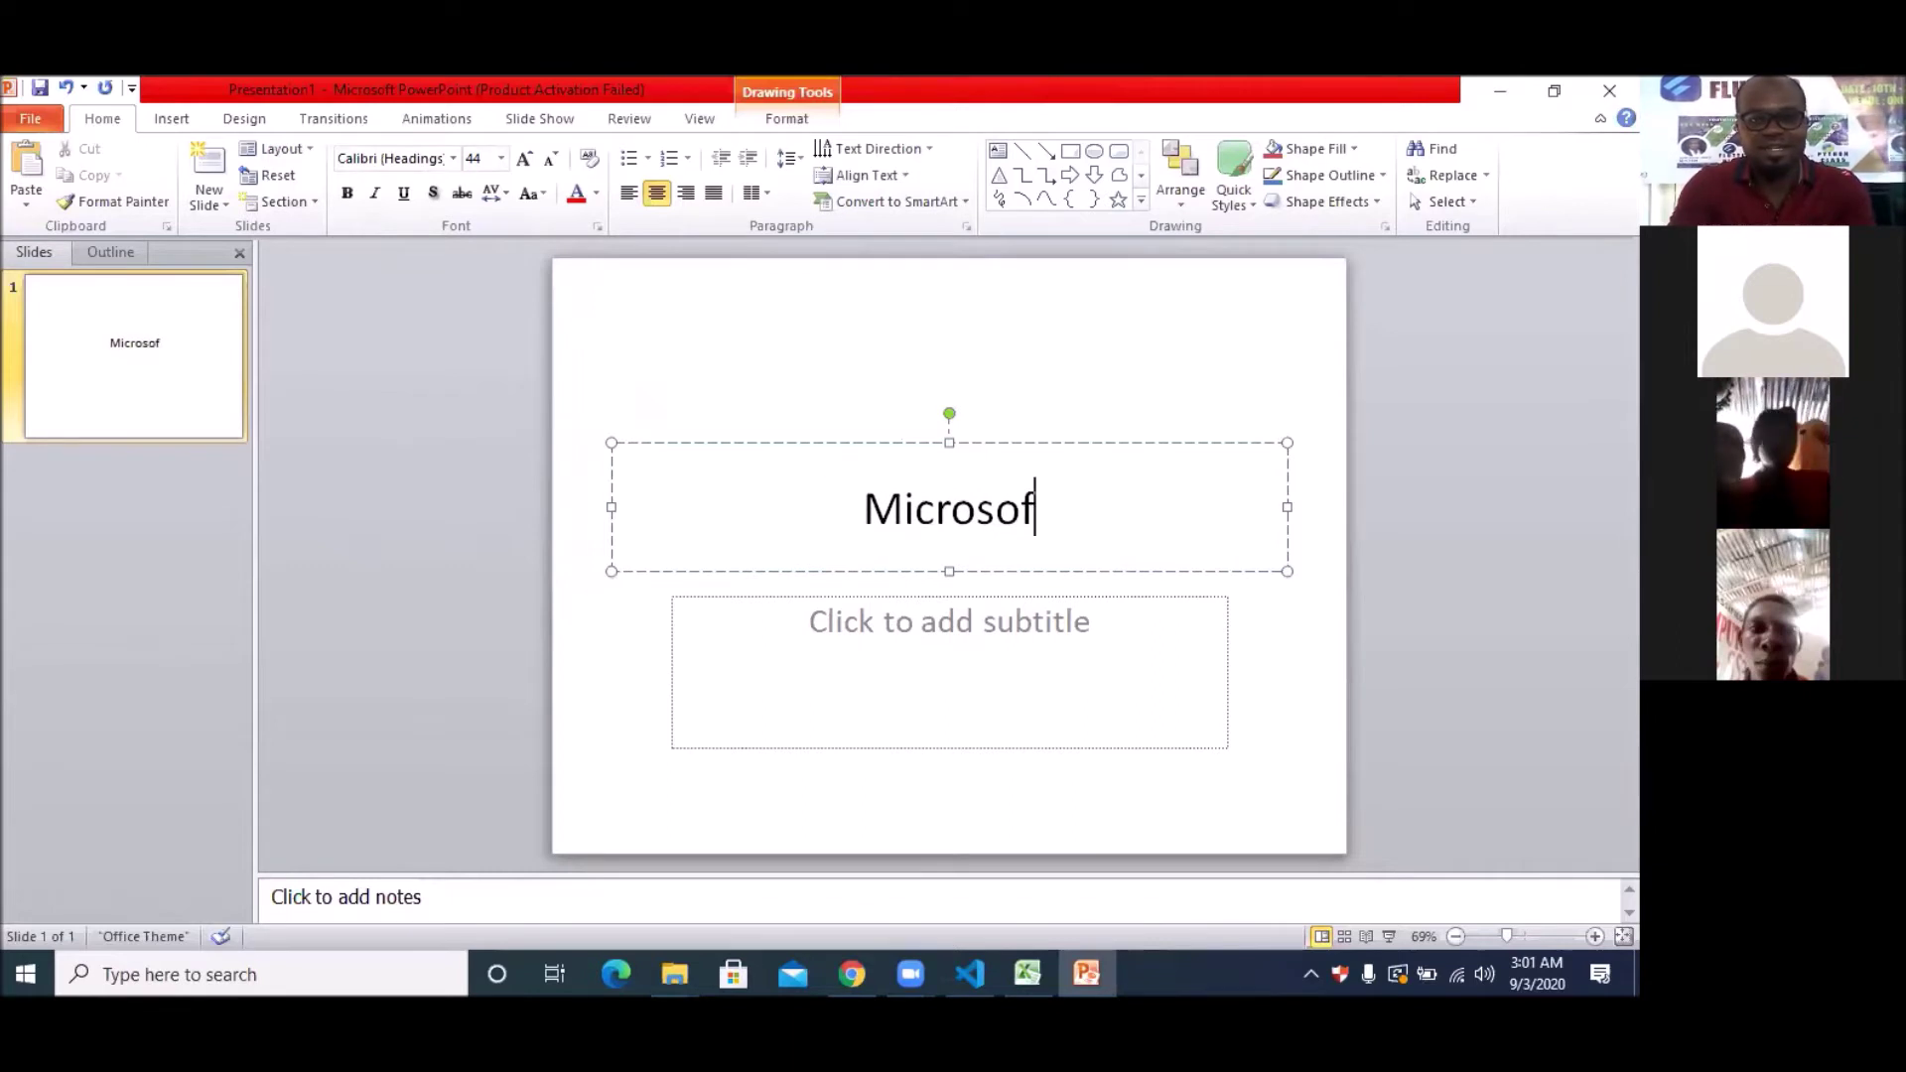
pyautogui.write('t Power')
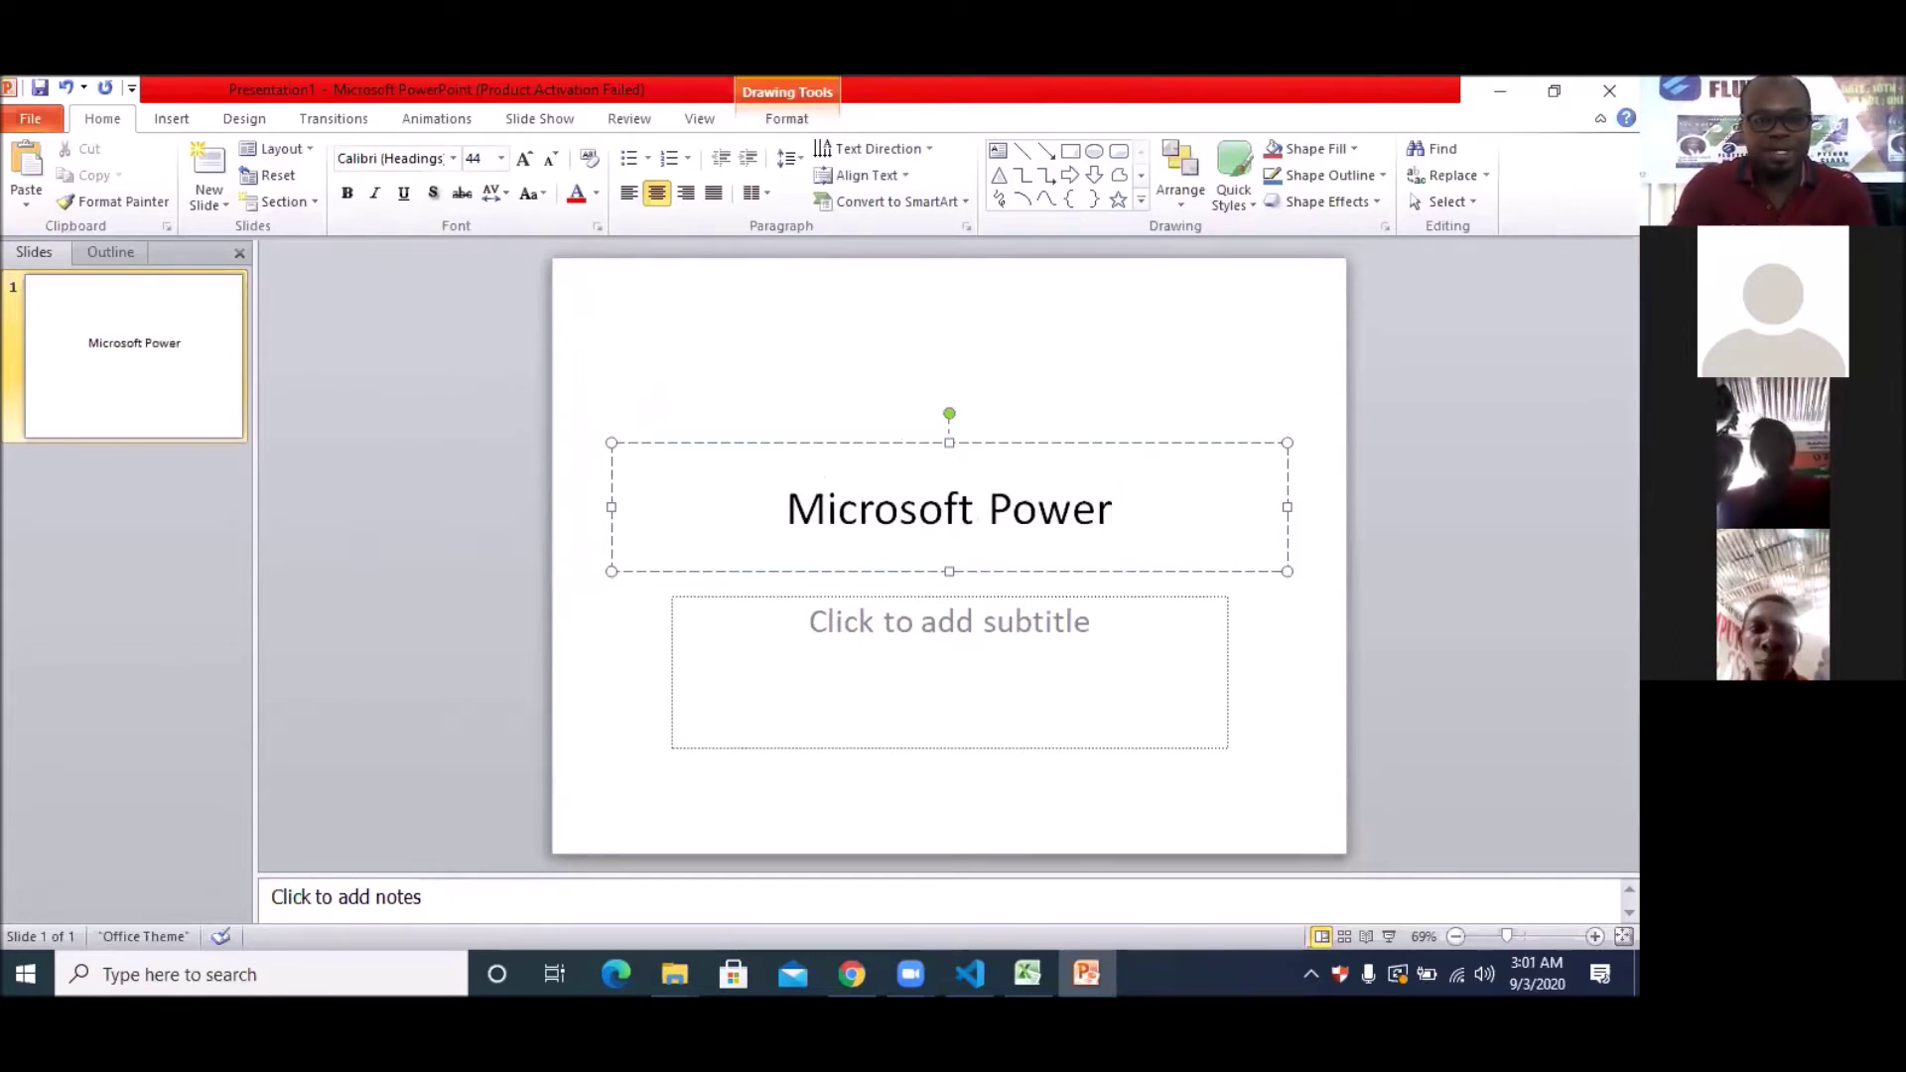
pyautogui.write('point')
pyautogui.click(1031, 646)
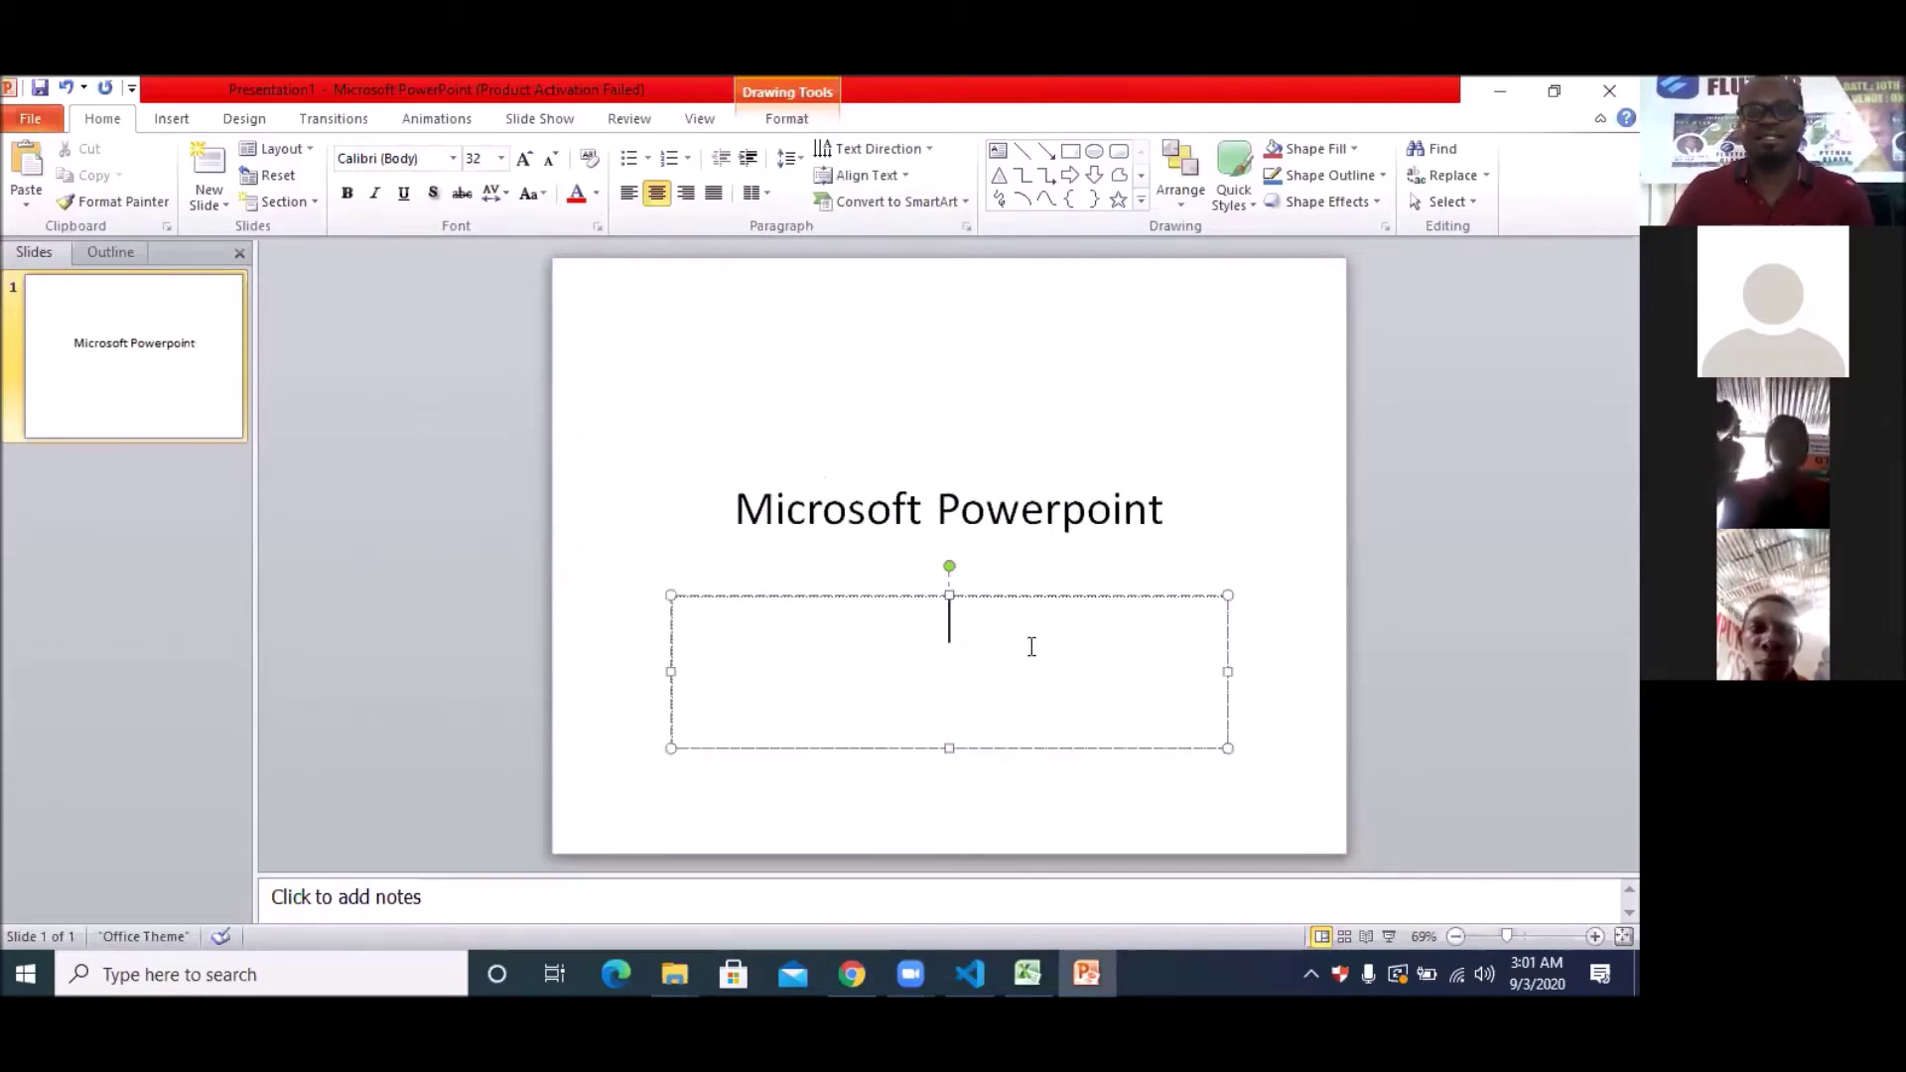
pyautogui.write('Mr. ')
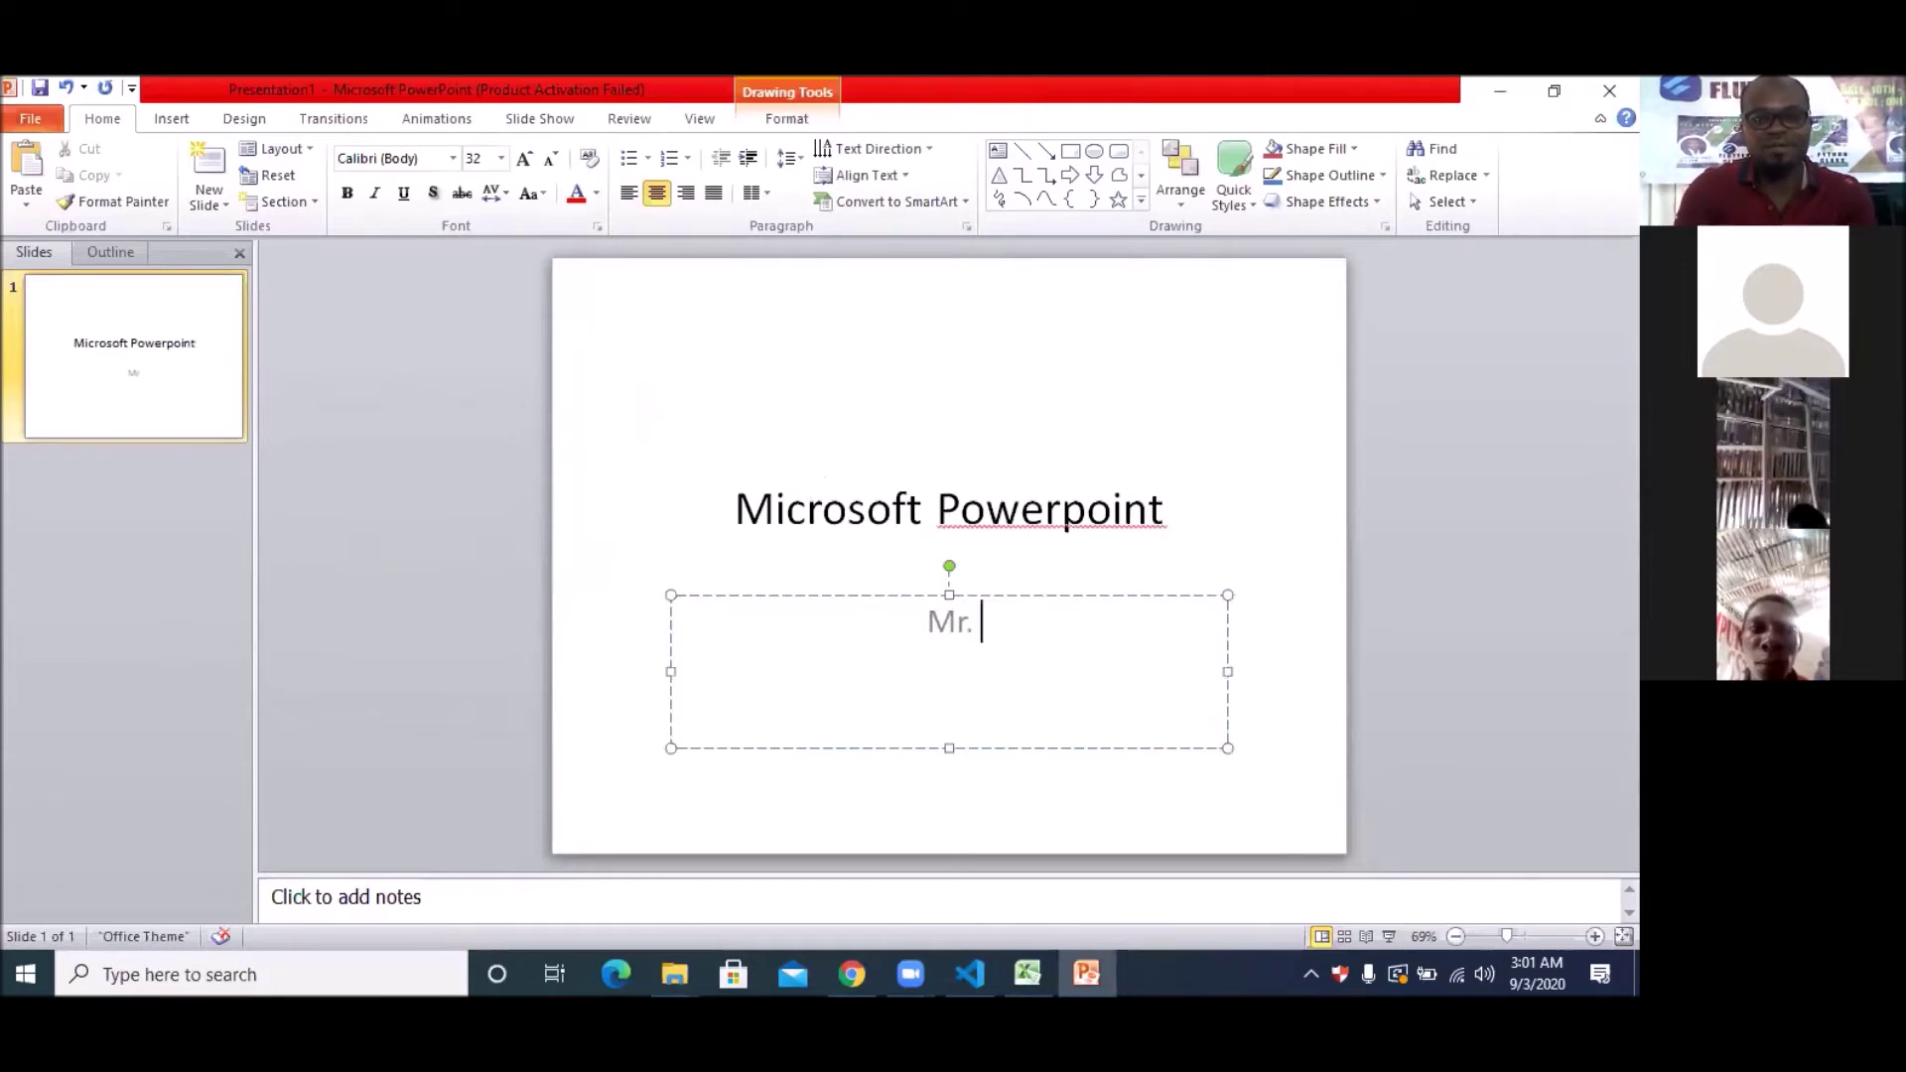
pyautogui.write('Augud')
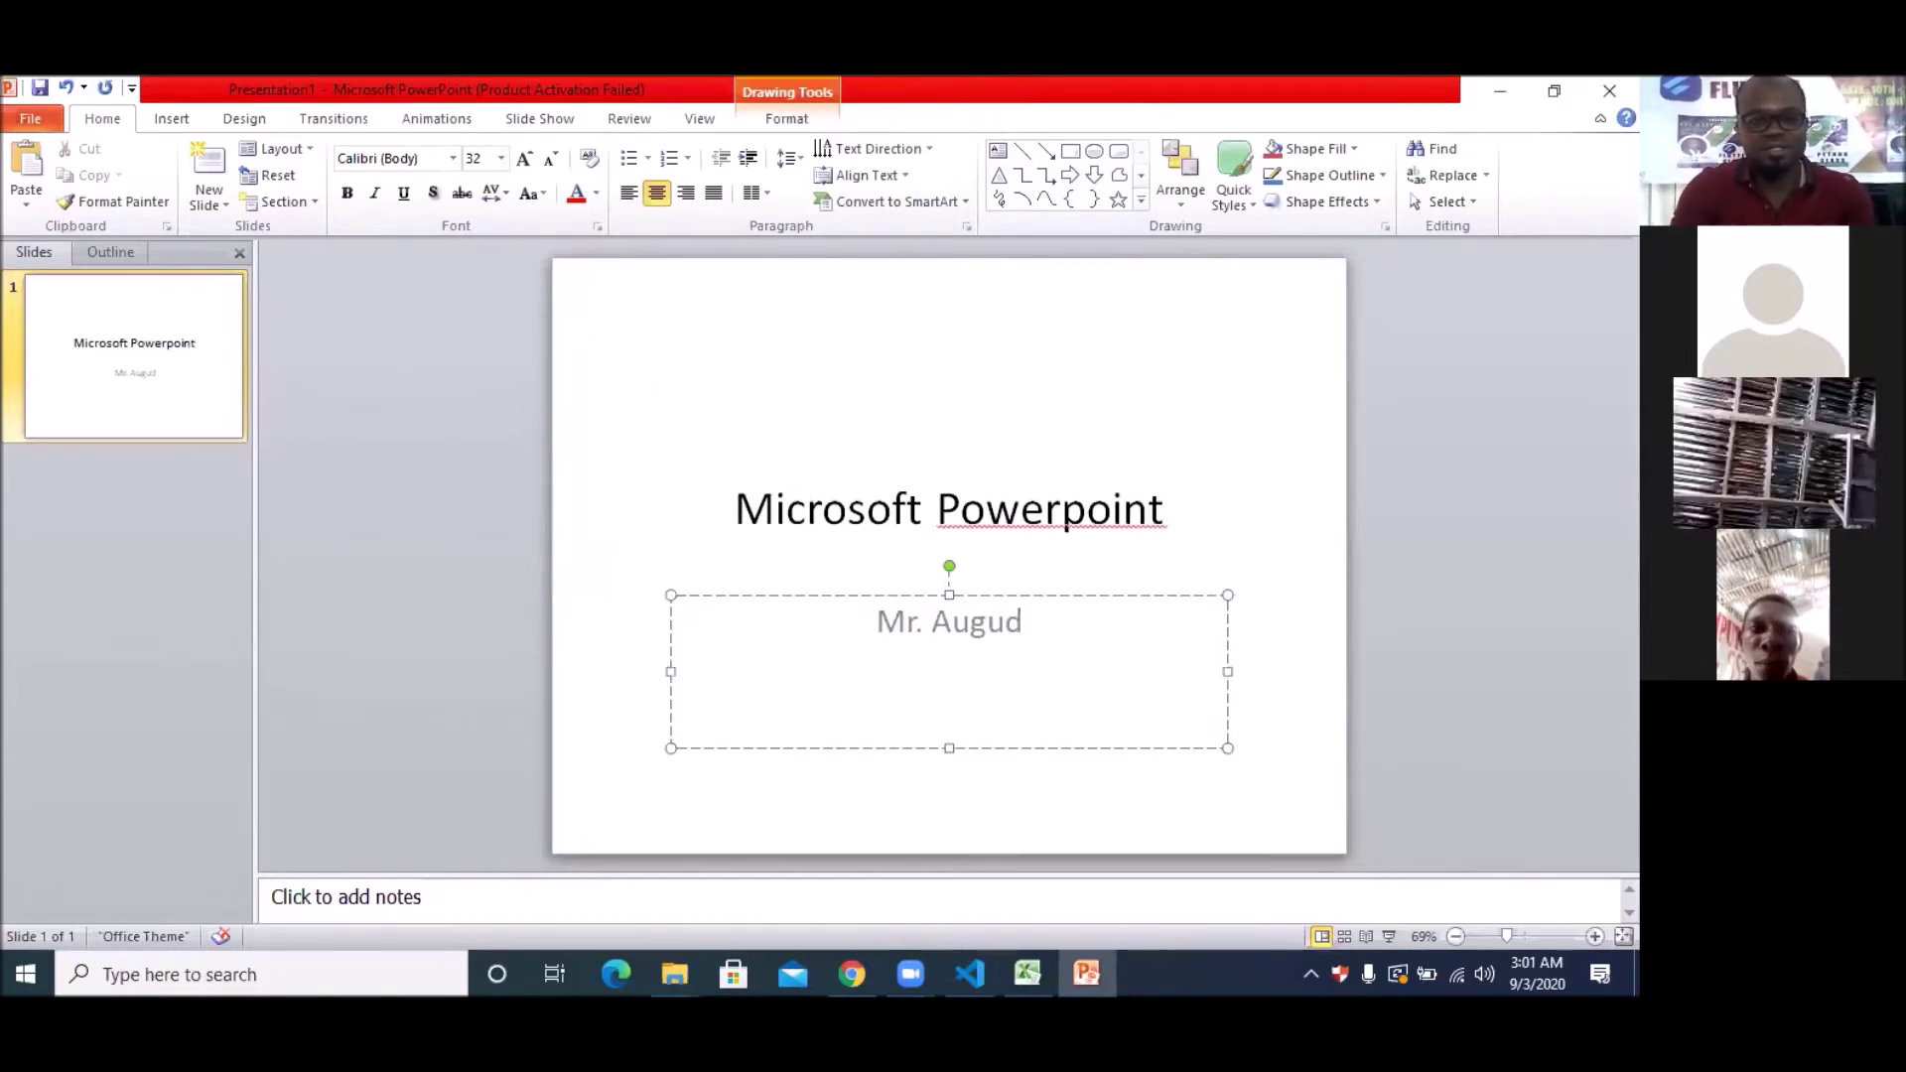
pyautogui.press('BackSpace')
pyautogui.write('stin')
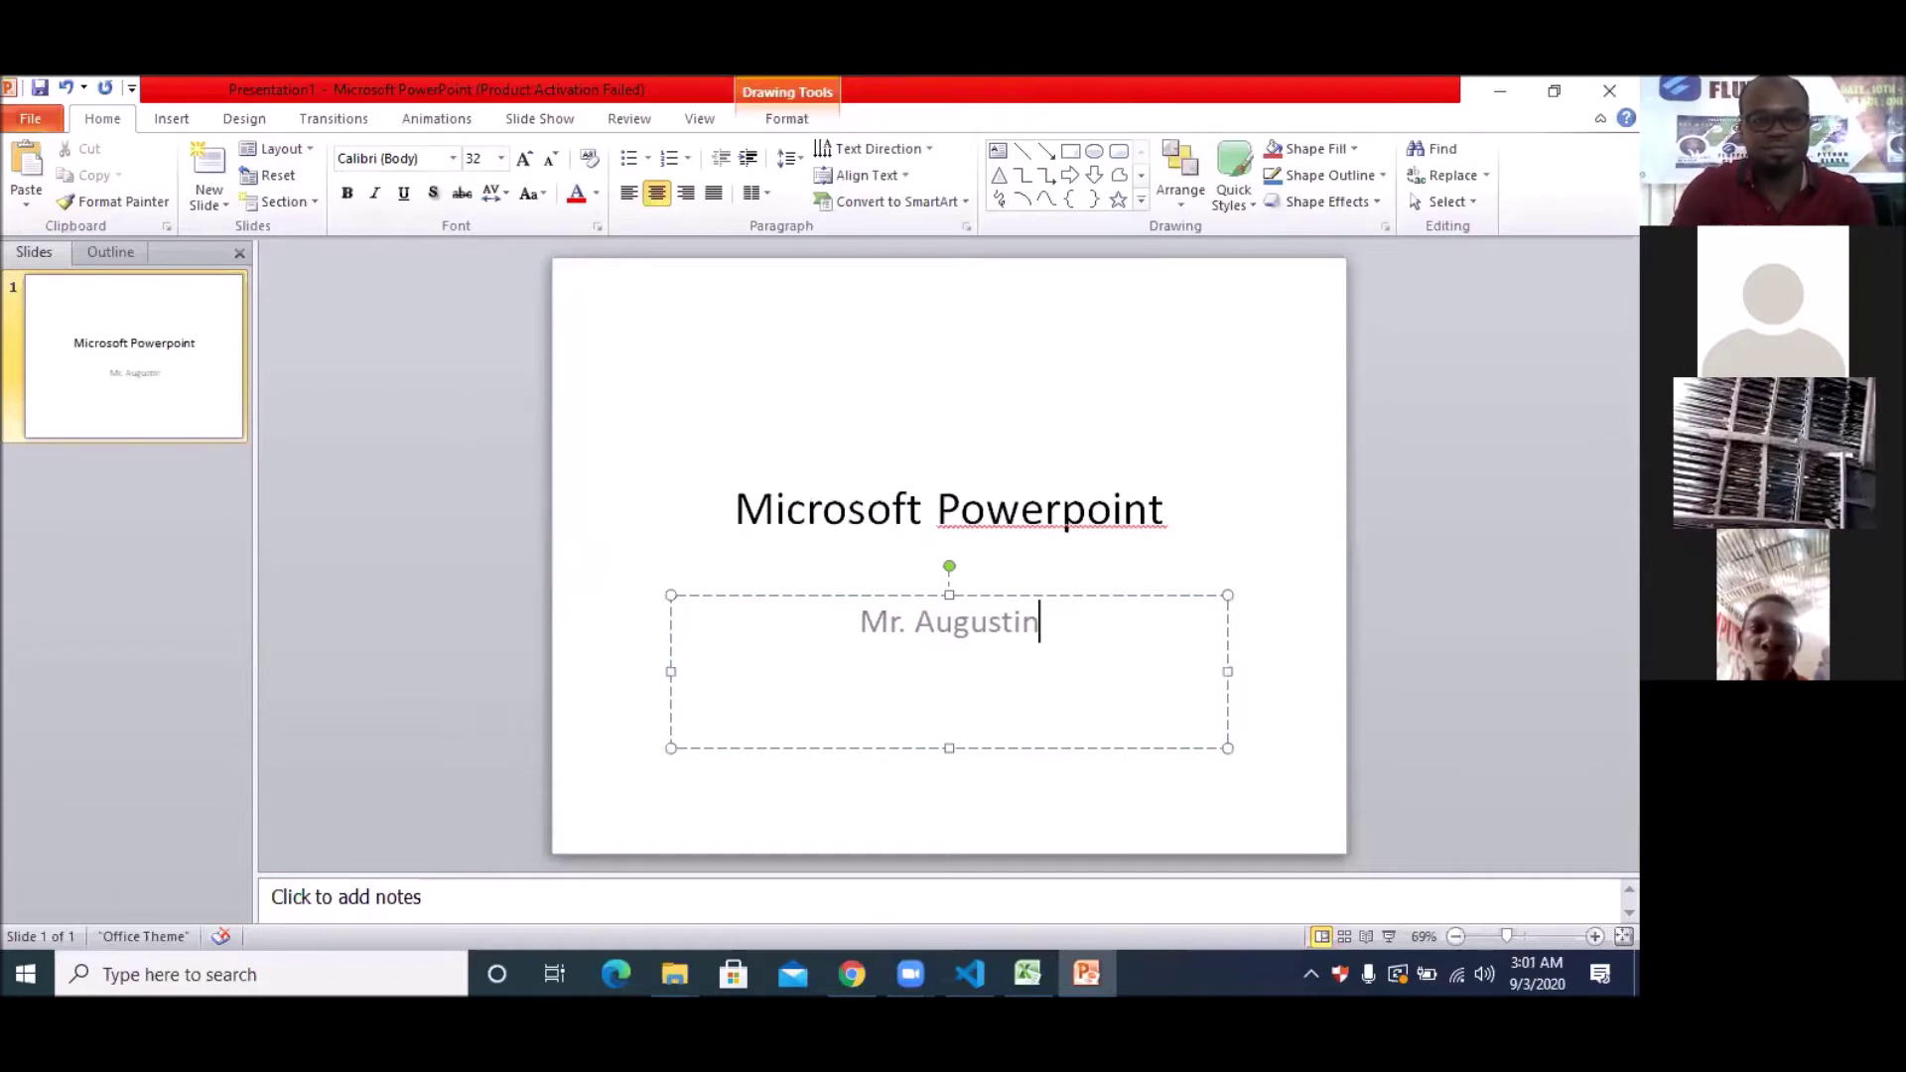
pyautogui.write('e Eke')
pyautogui.write('ne')
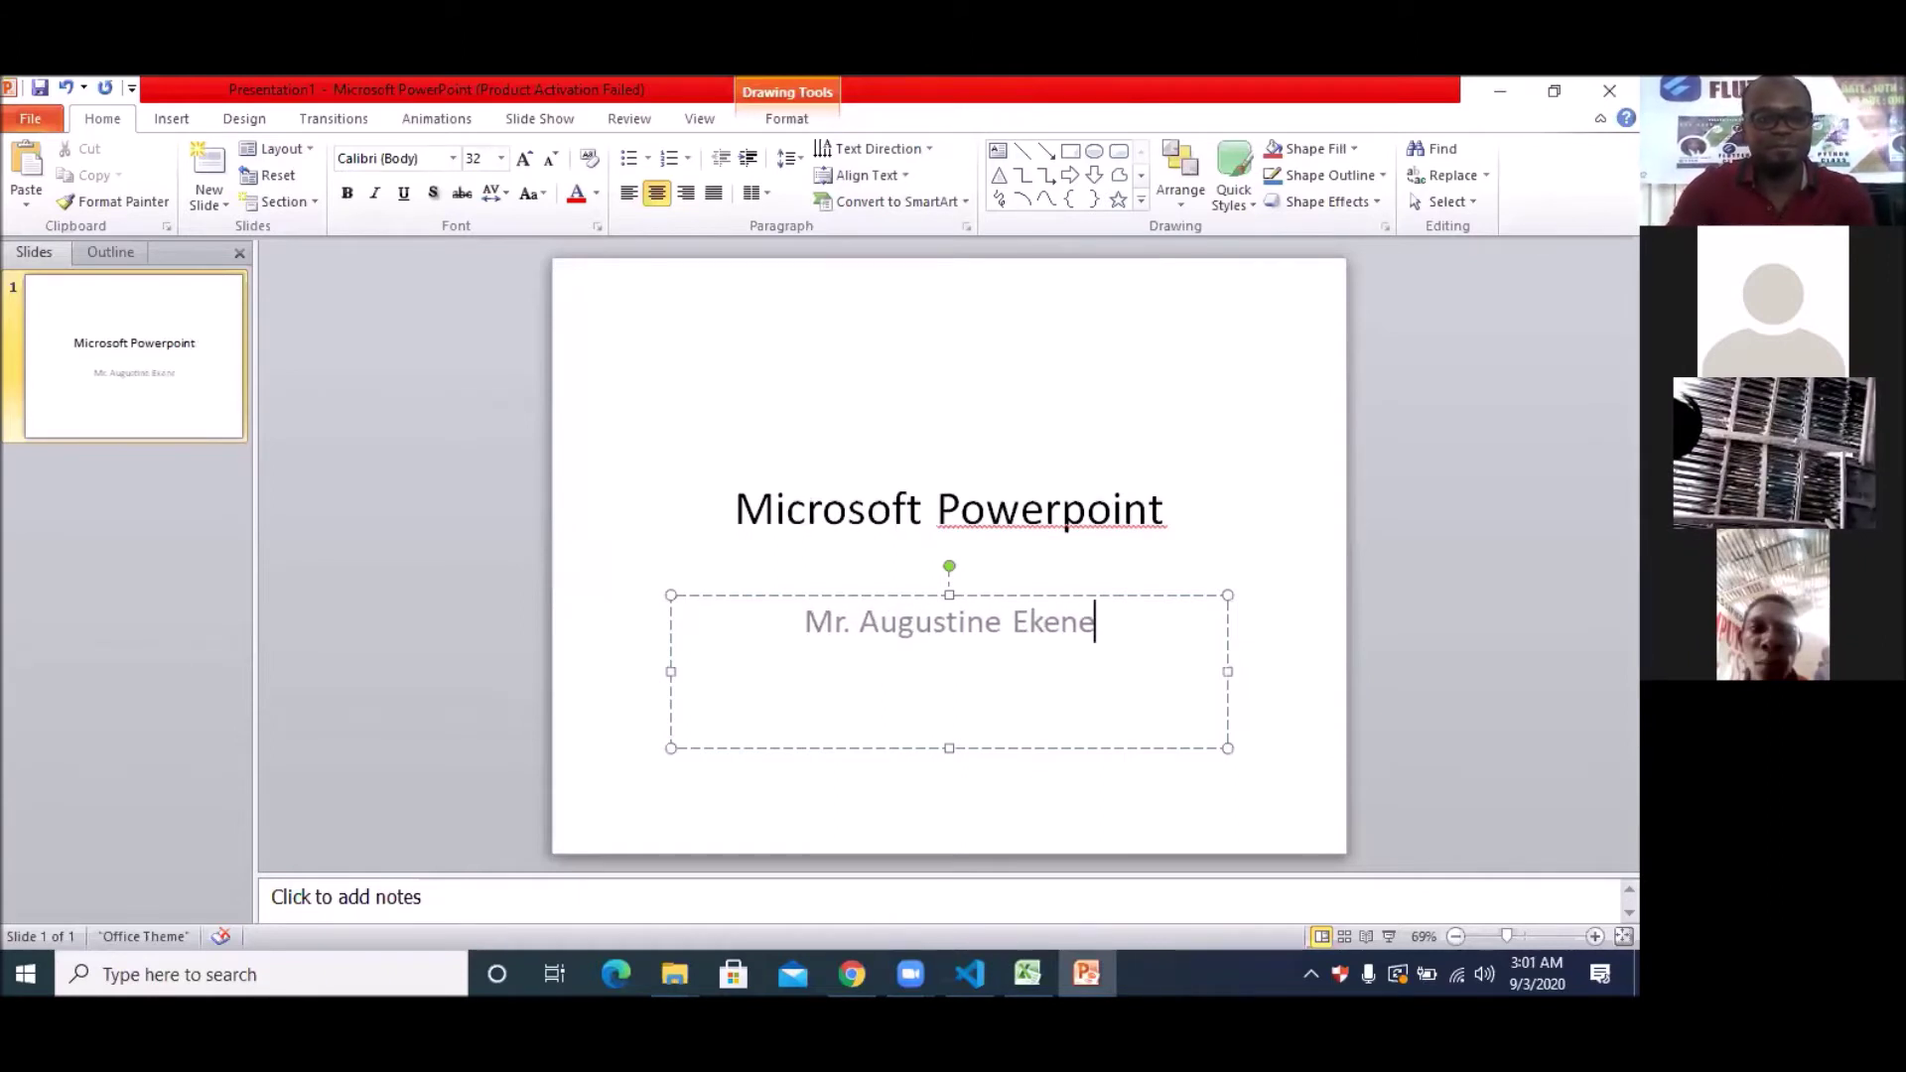
pyautogui.write(' emeka')
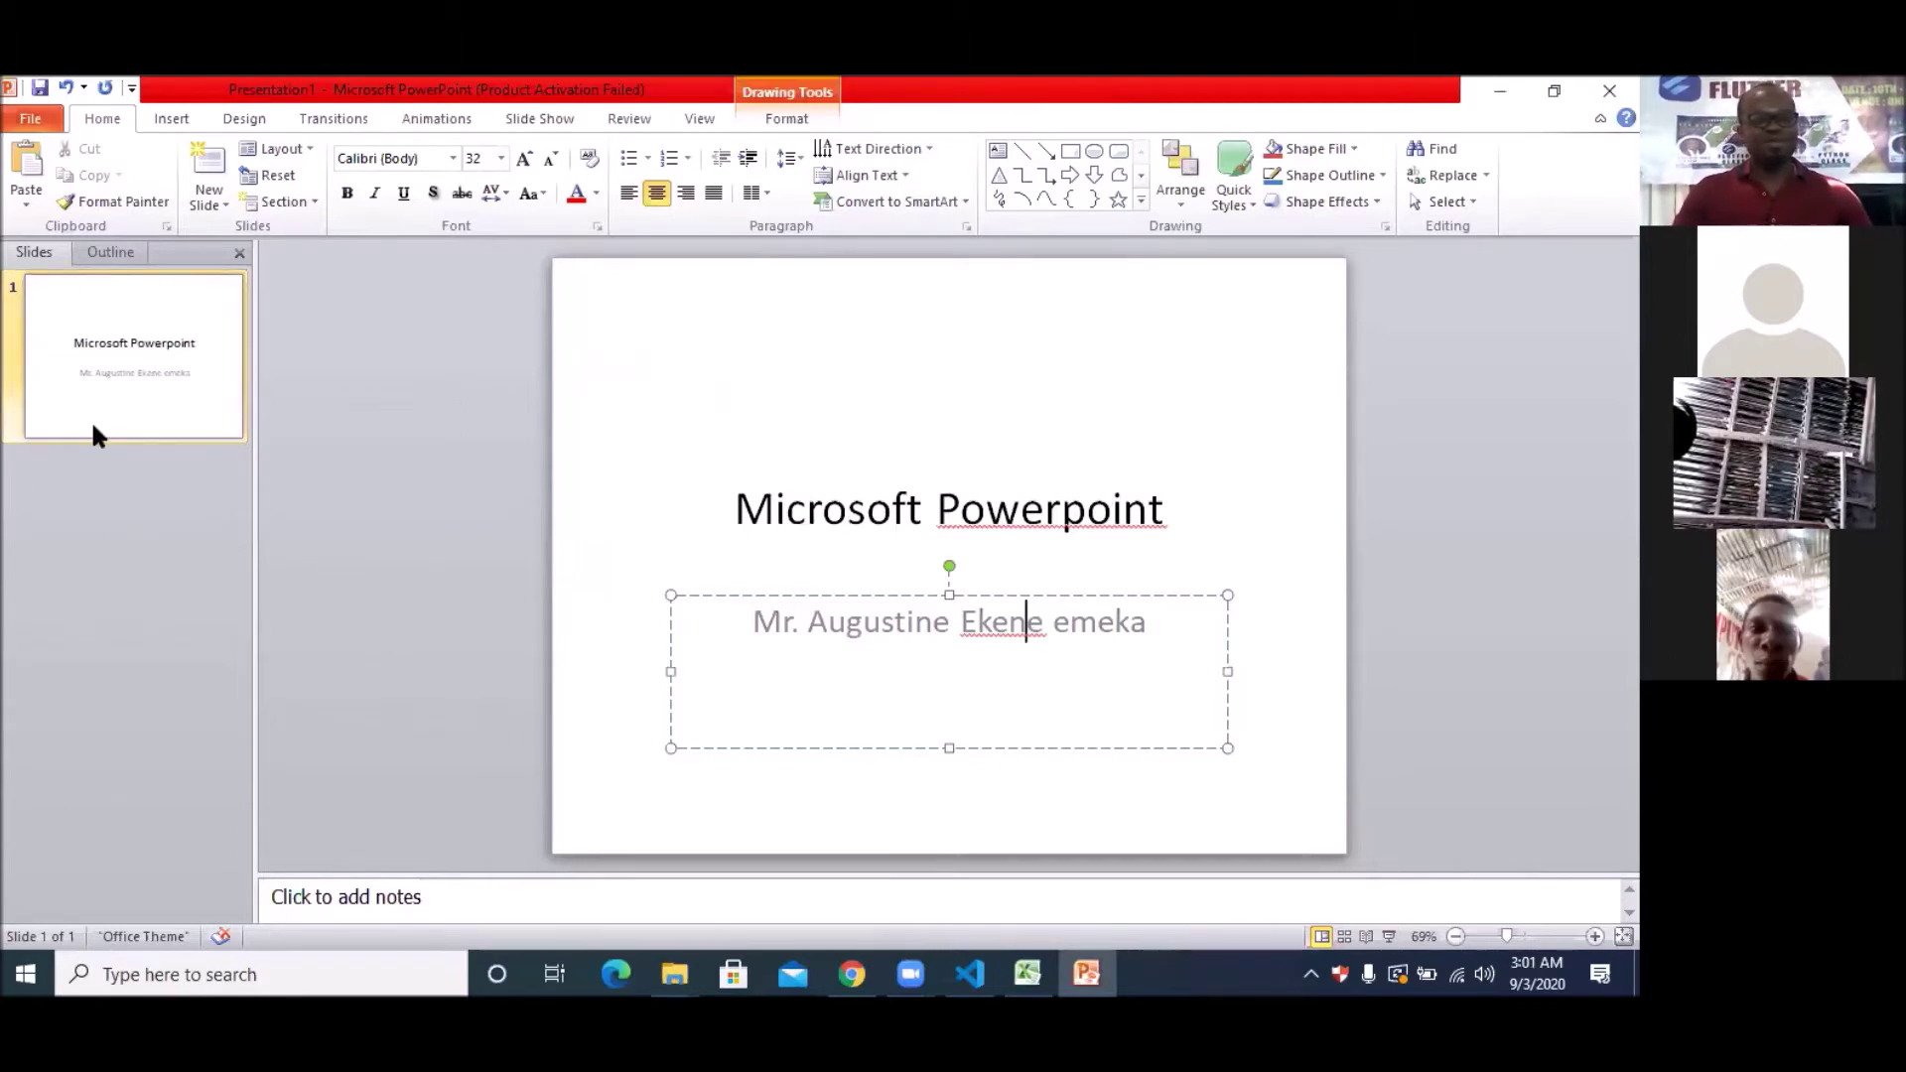
# Step: Add a second slide titled 'Introduction'
pyautogui.rightClick(100, 525)
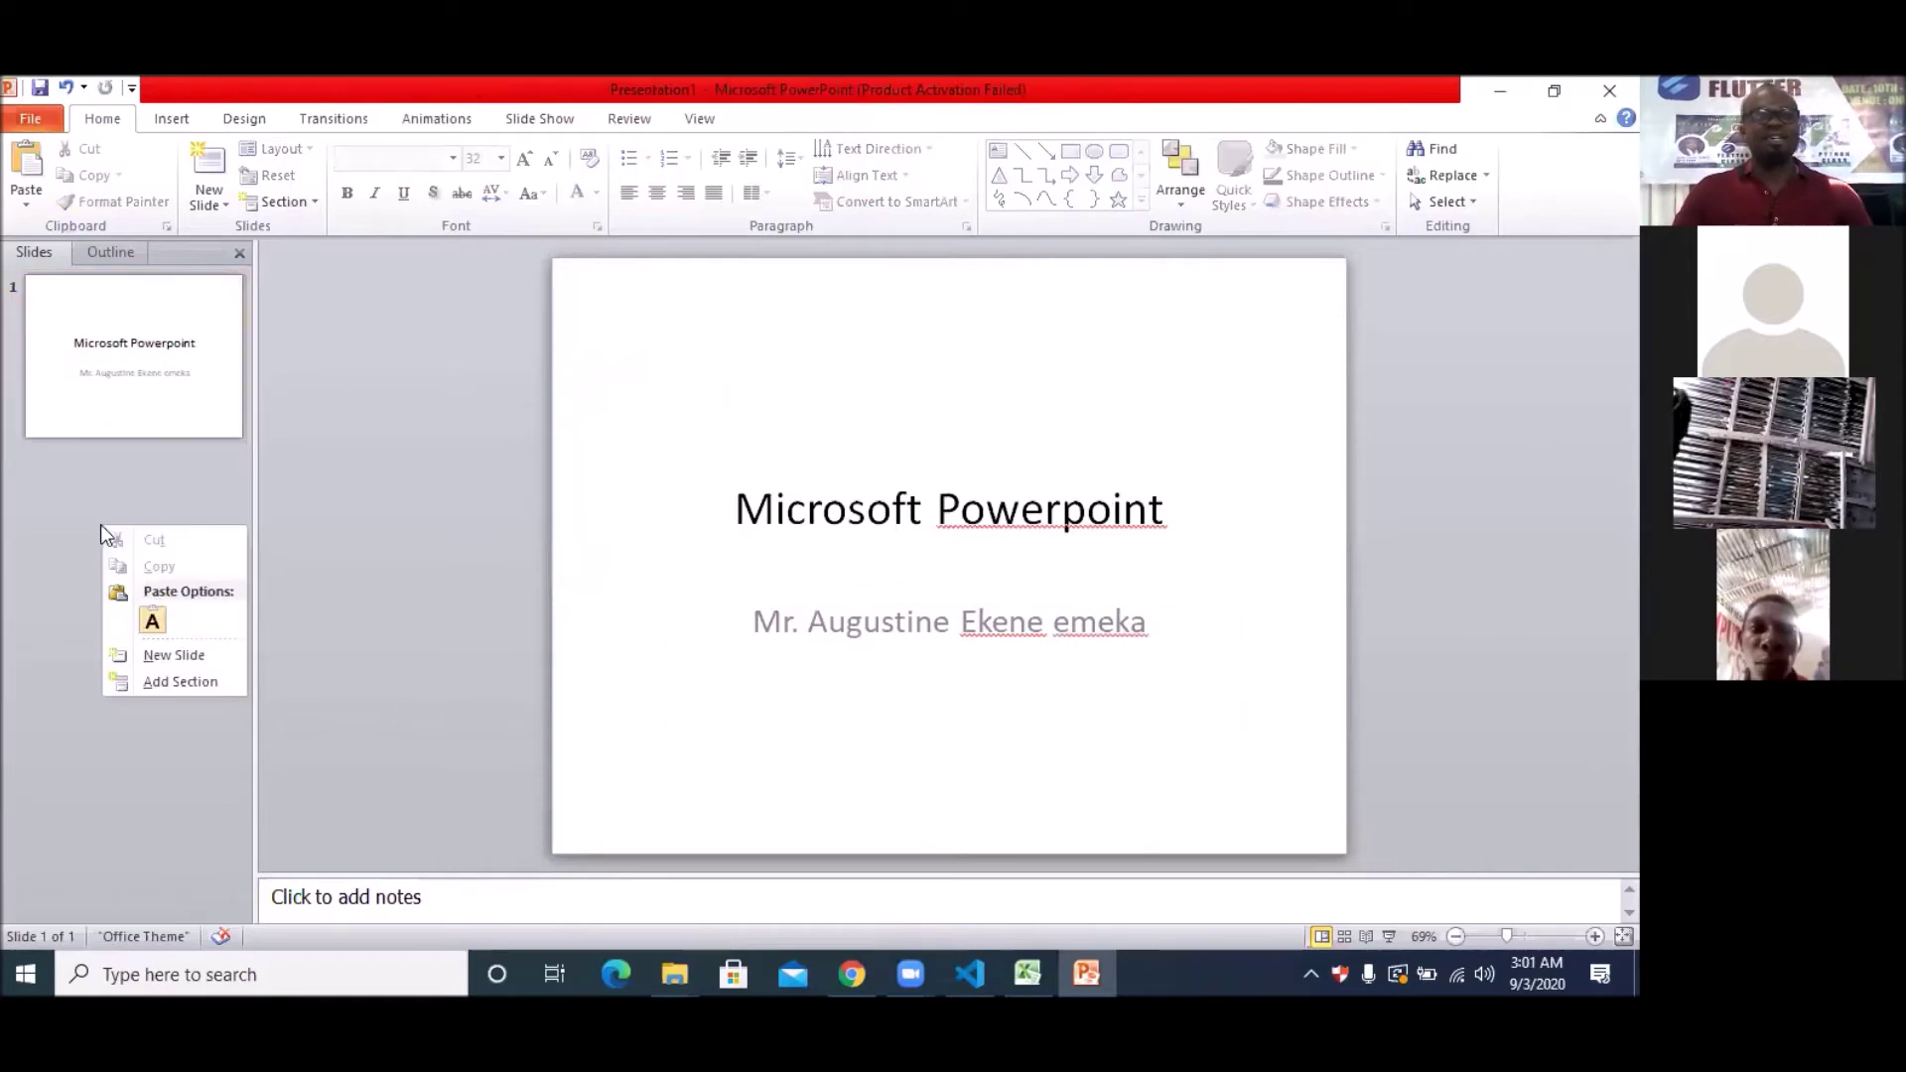
pyautogui.click(151, 657)
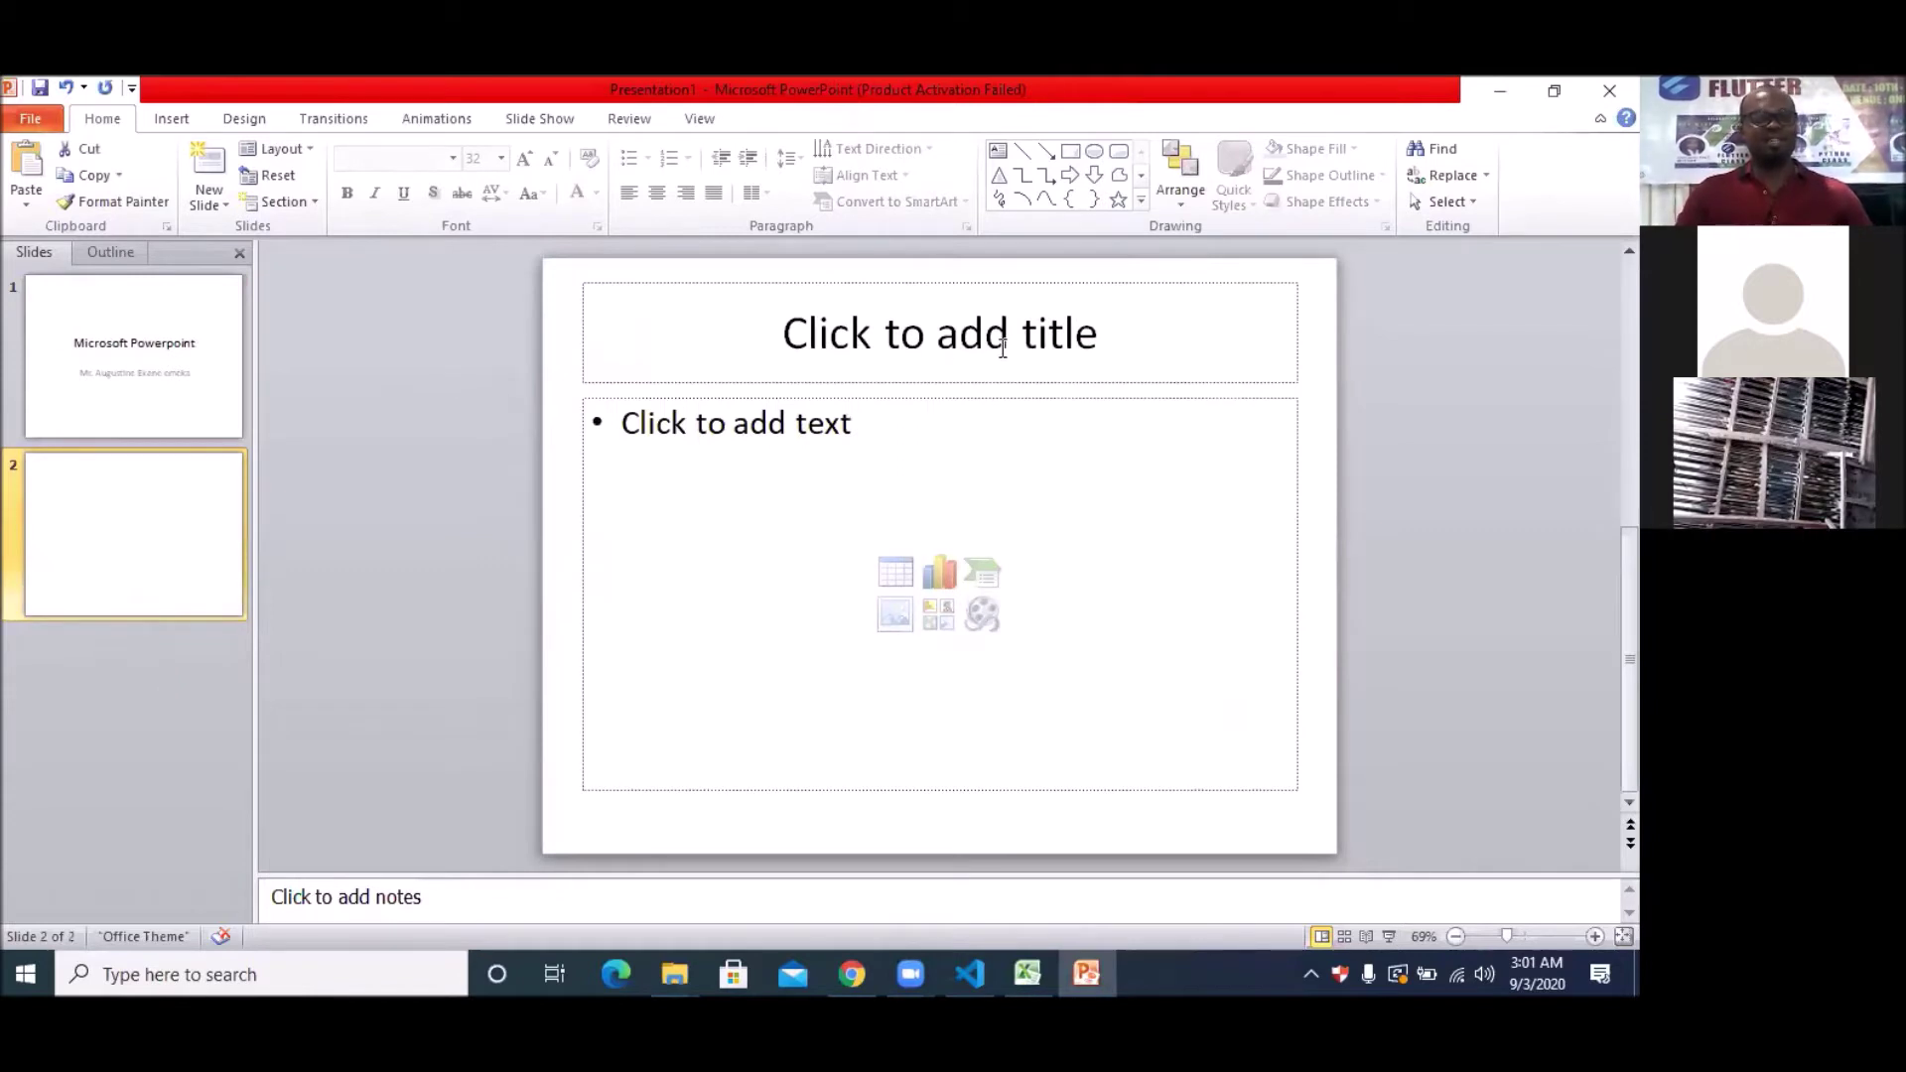
pyautogui.click(1003, 346)
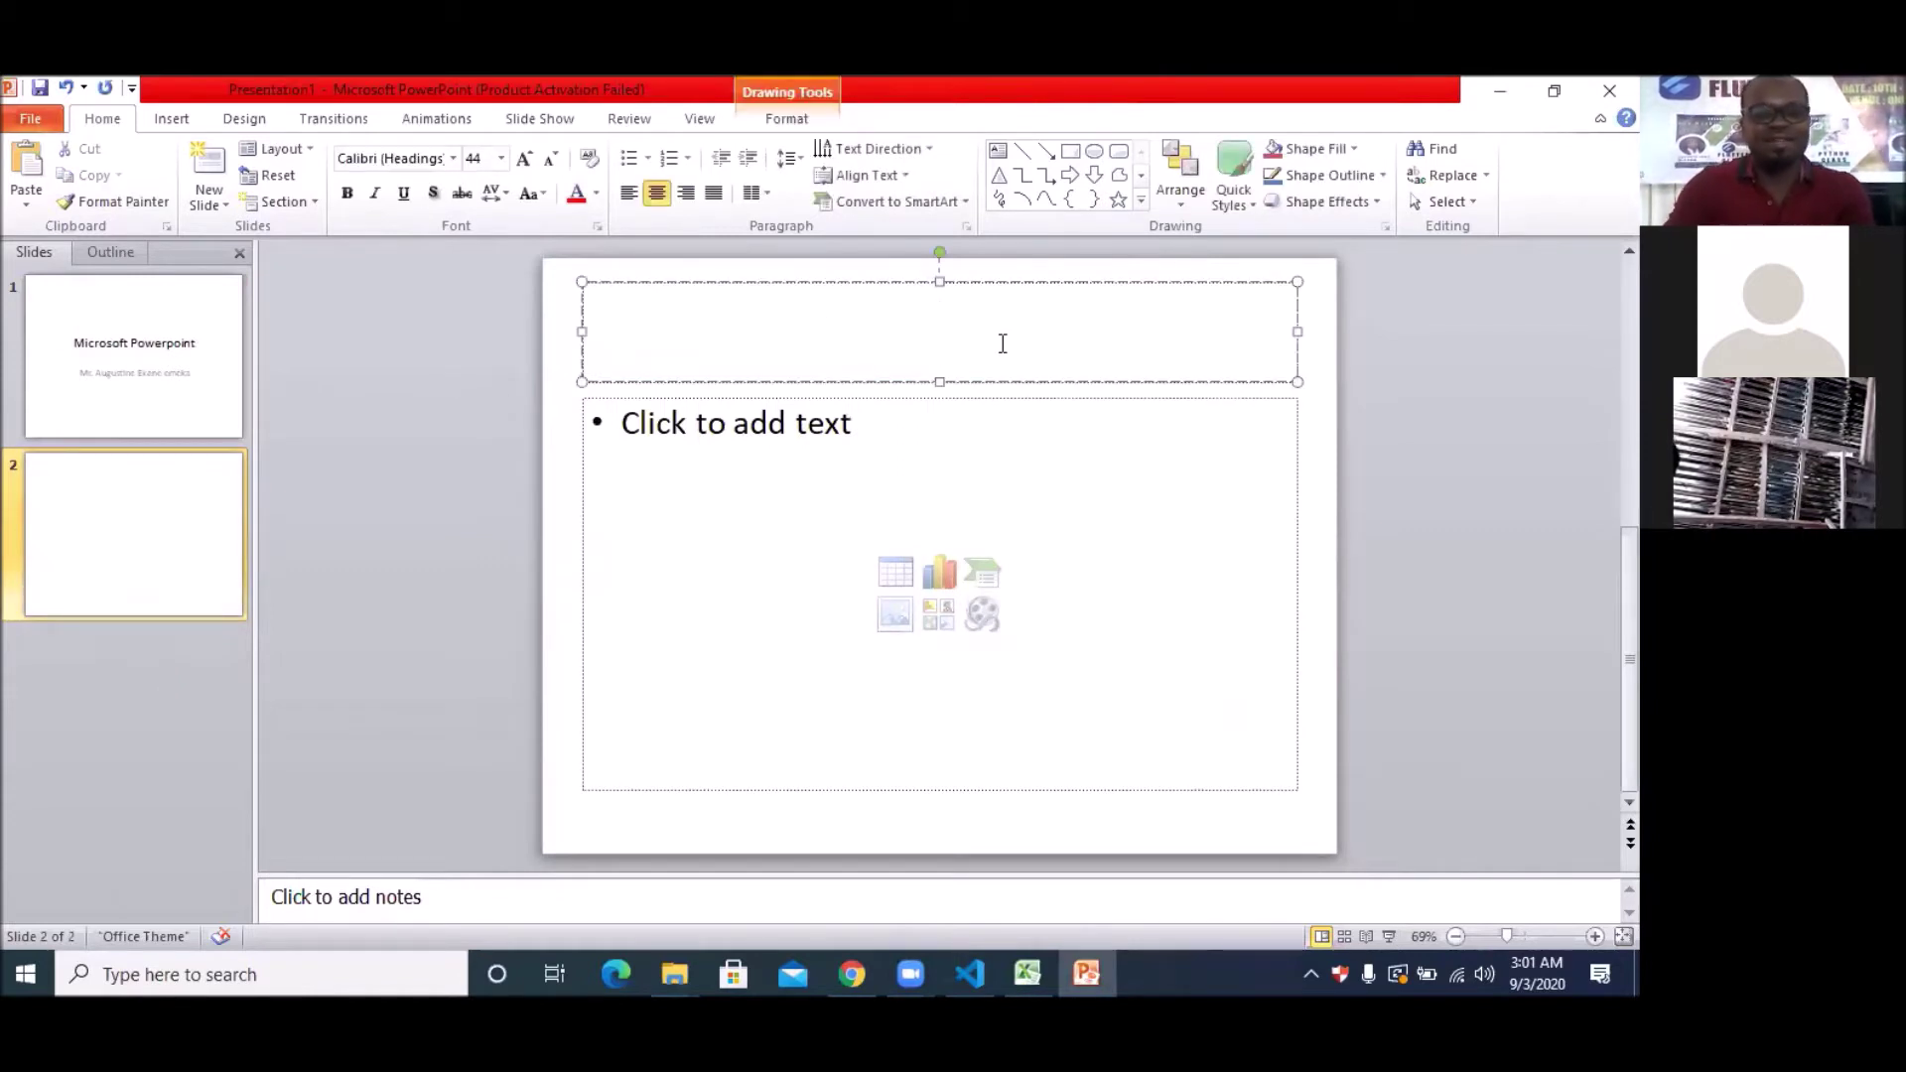
pyautogui.write('Introd')
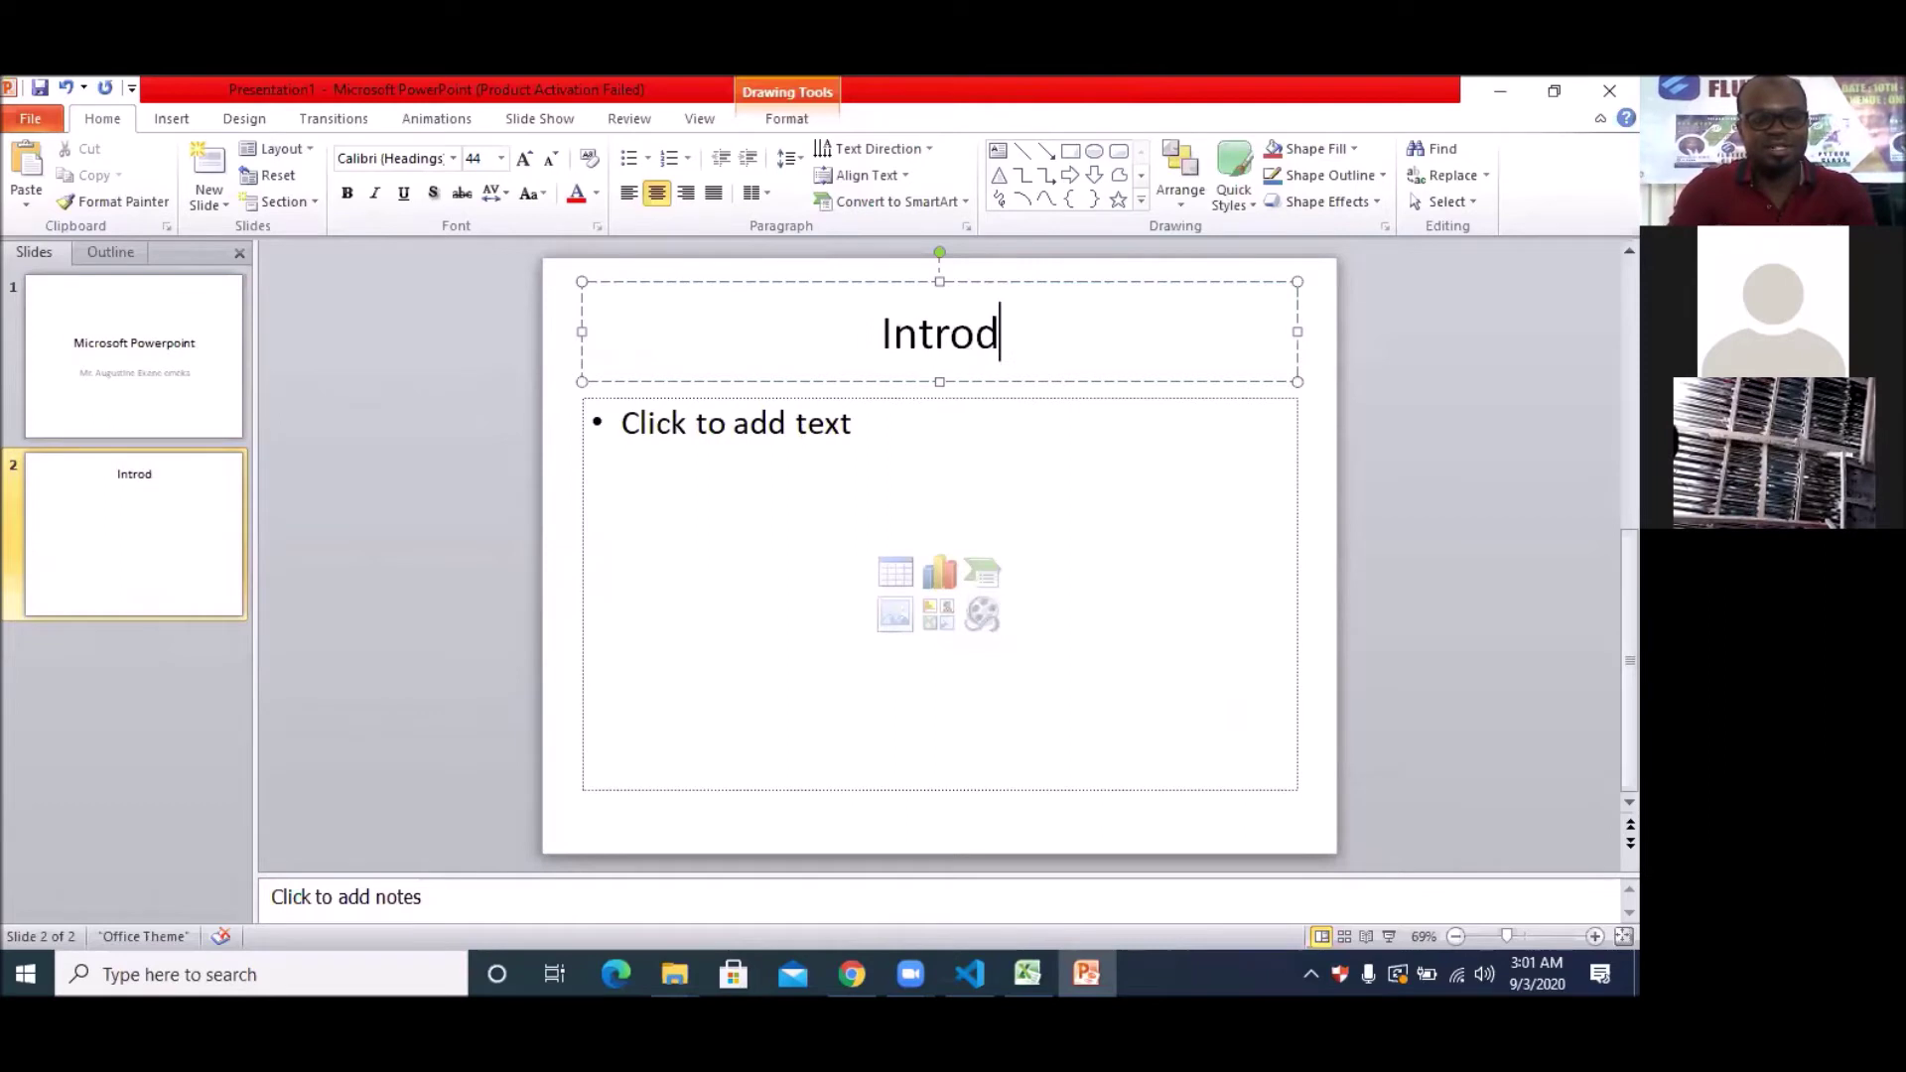
pyautogui.write('uction')
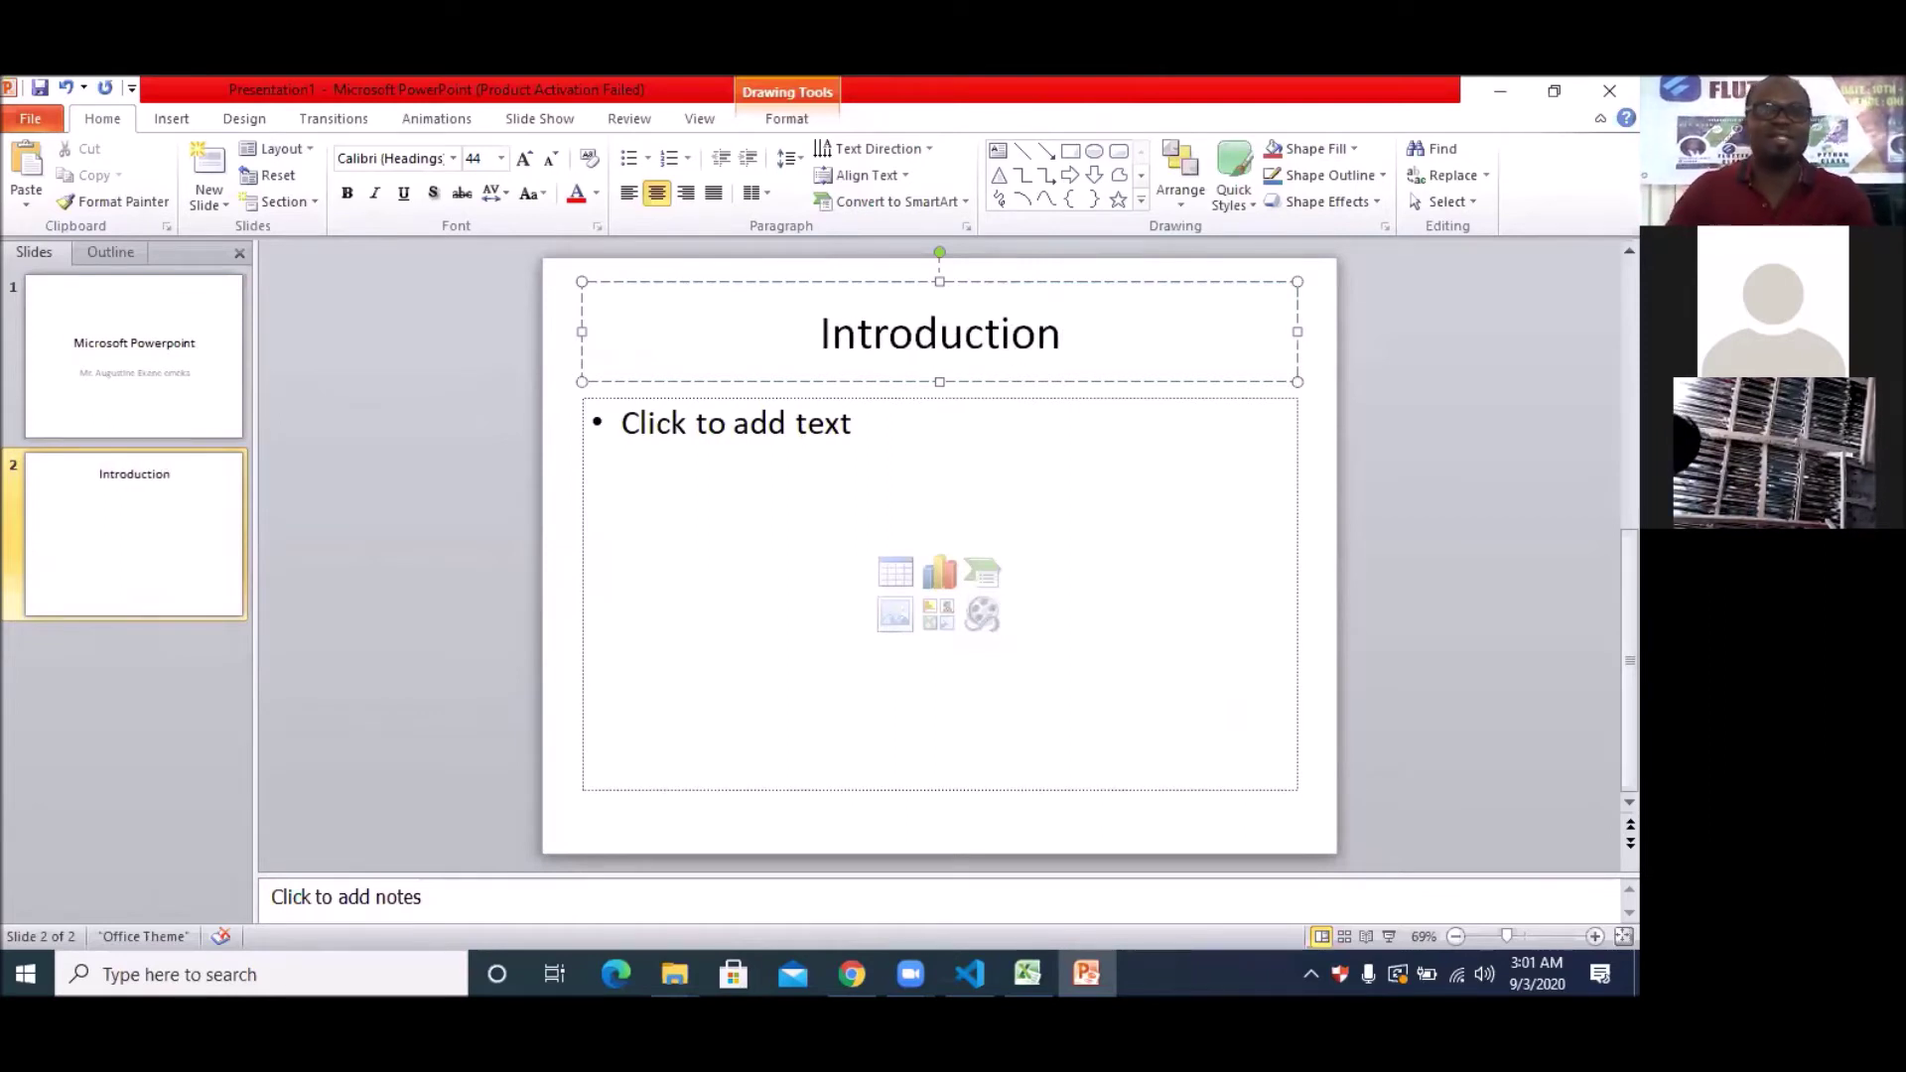
# Step: Add the bullet 'Microsoft Powerpoint is a presentation software used in creating clean slides'
pyautogui.click(867, 435)
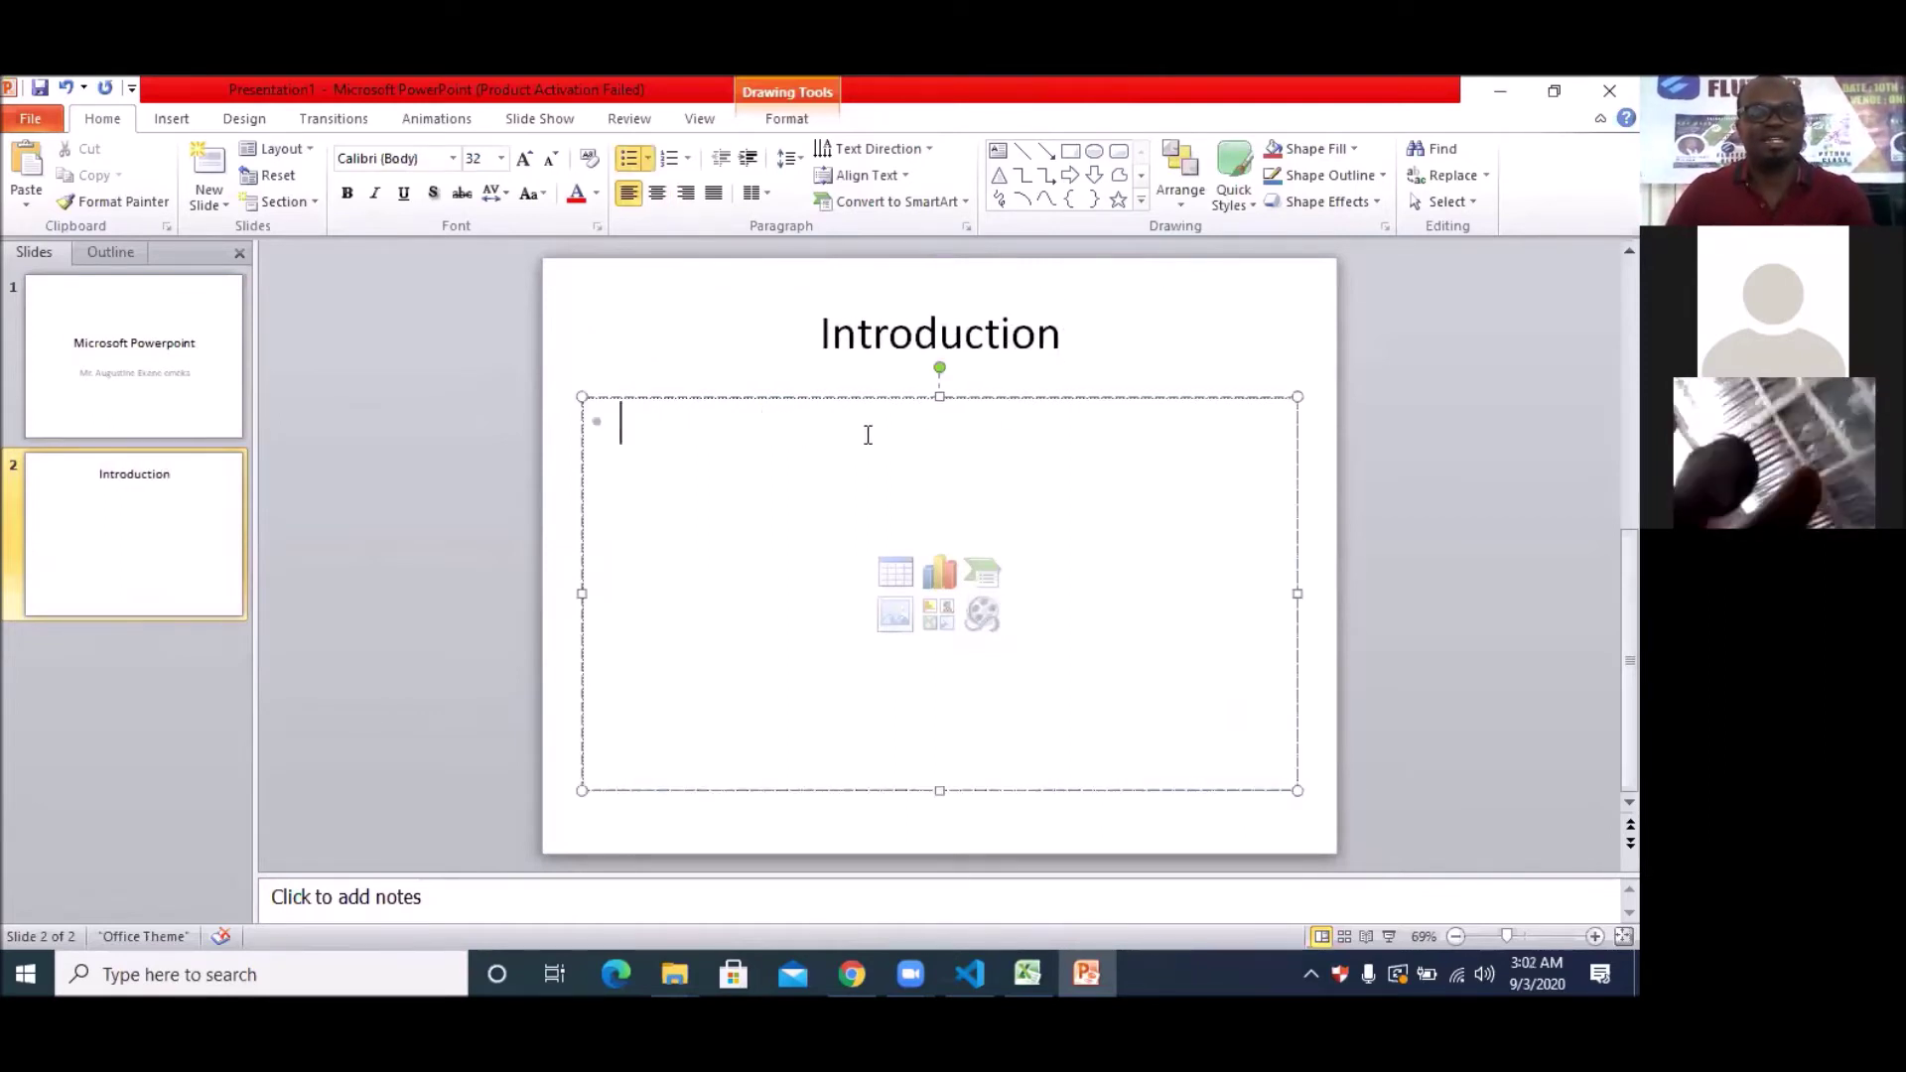
pyautogui.write('Mi')
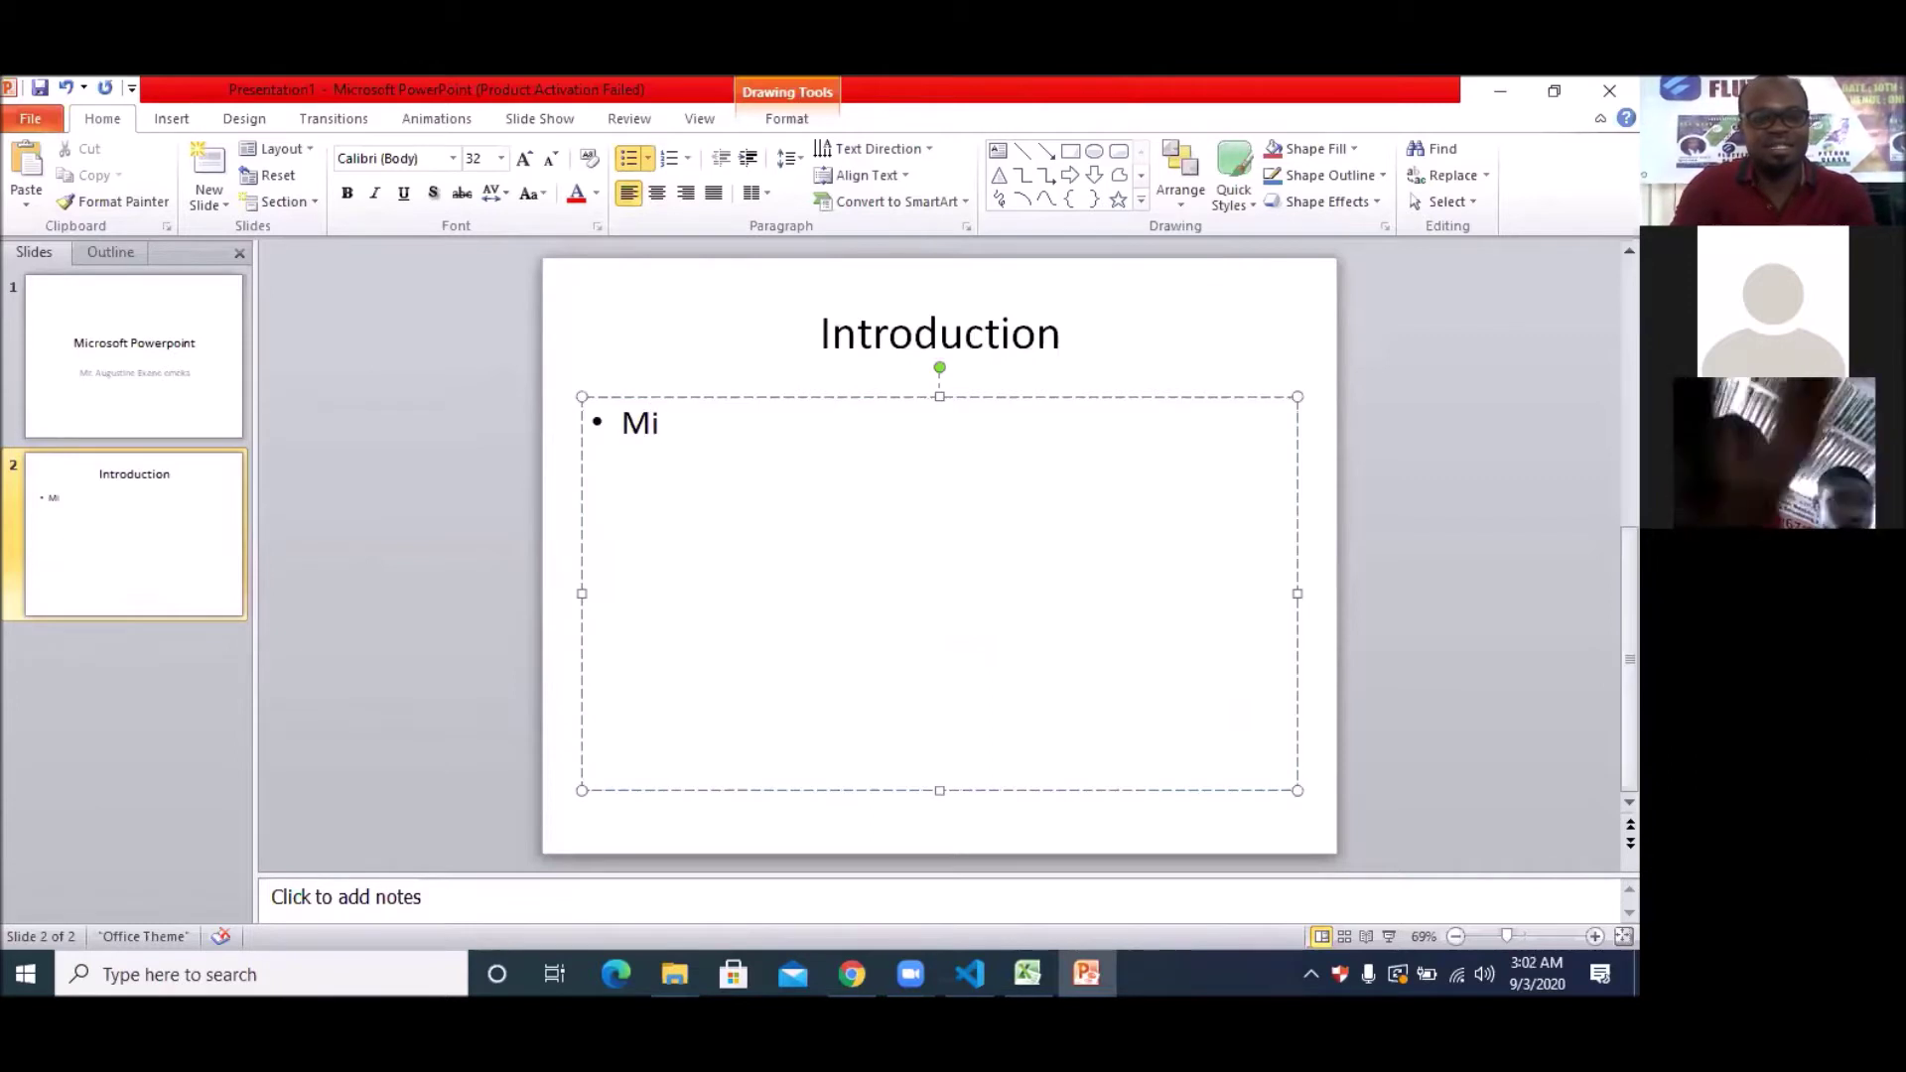
pyautogui.write('croft')
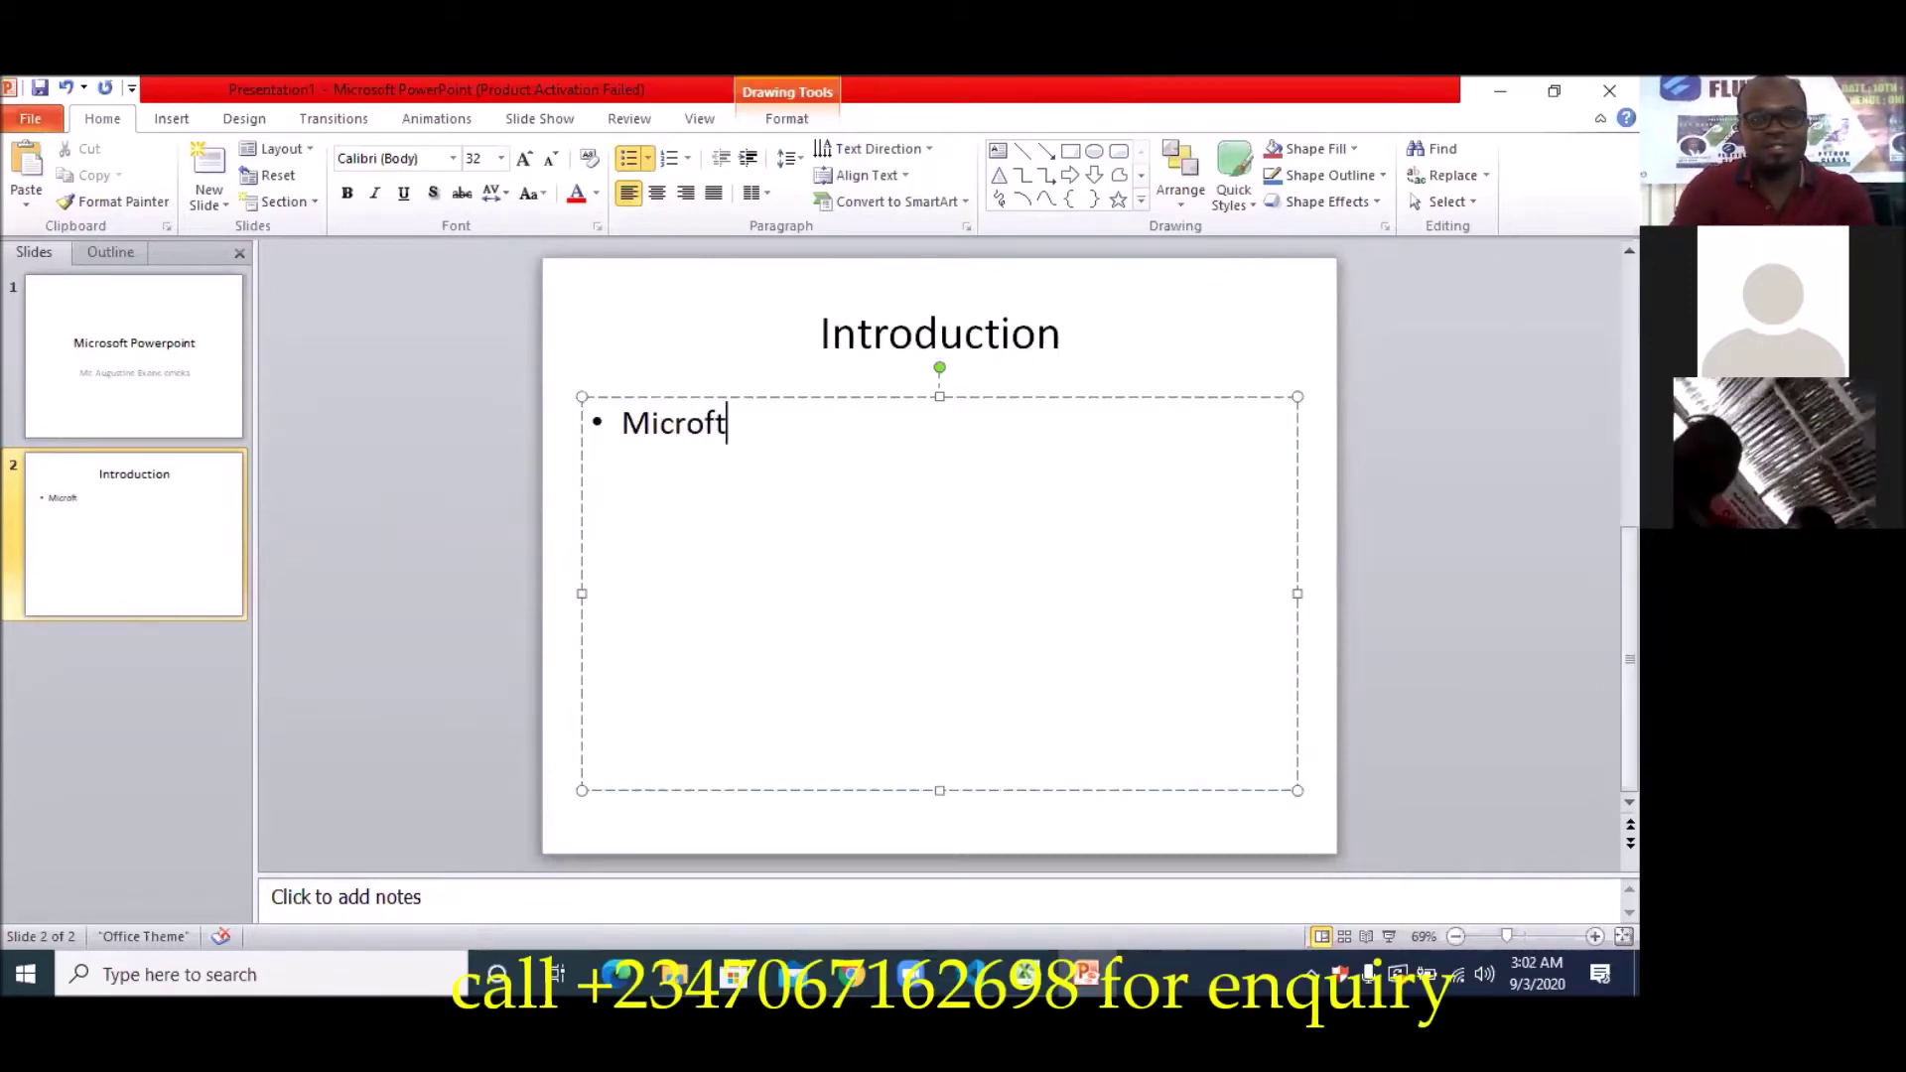
pyautogui.press('BackSpace')
pyautogui.press('BackSpace')
pyautogui.write('soft Po')
pyautogui.write('er')
pyautogui.press('BackSpace')
pyautogui.press('BackSpace')
pyautogui.write('werpoint is a presentation software')
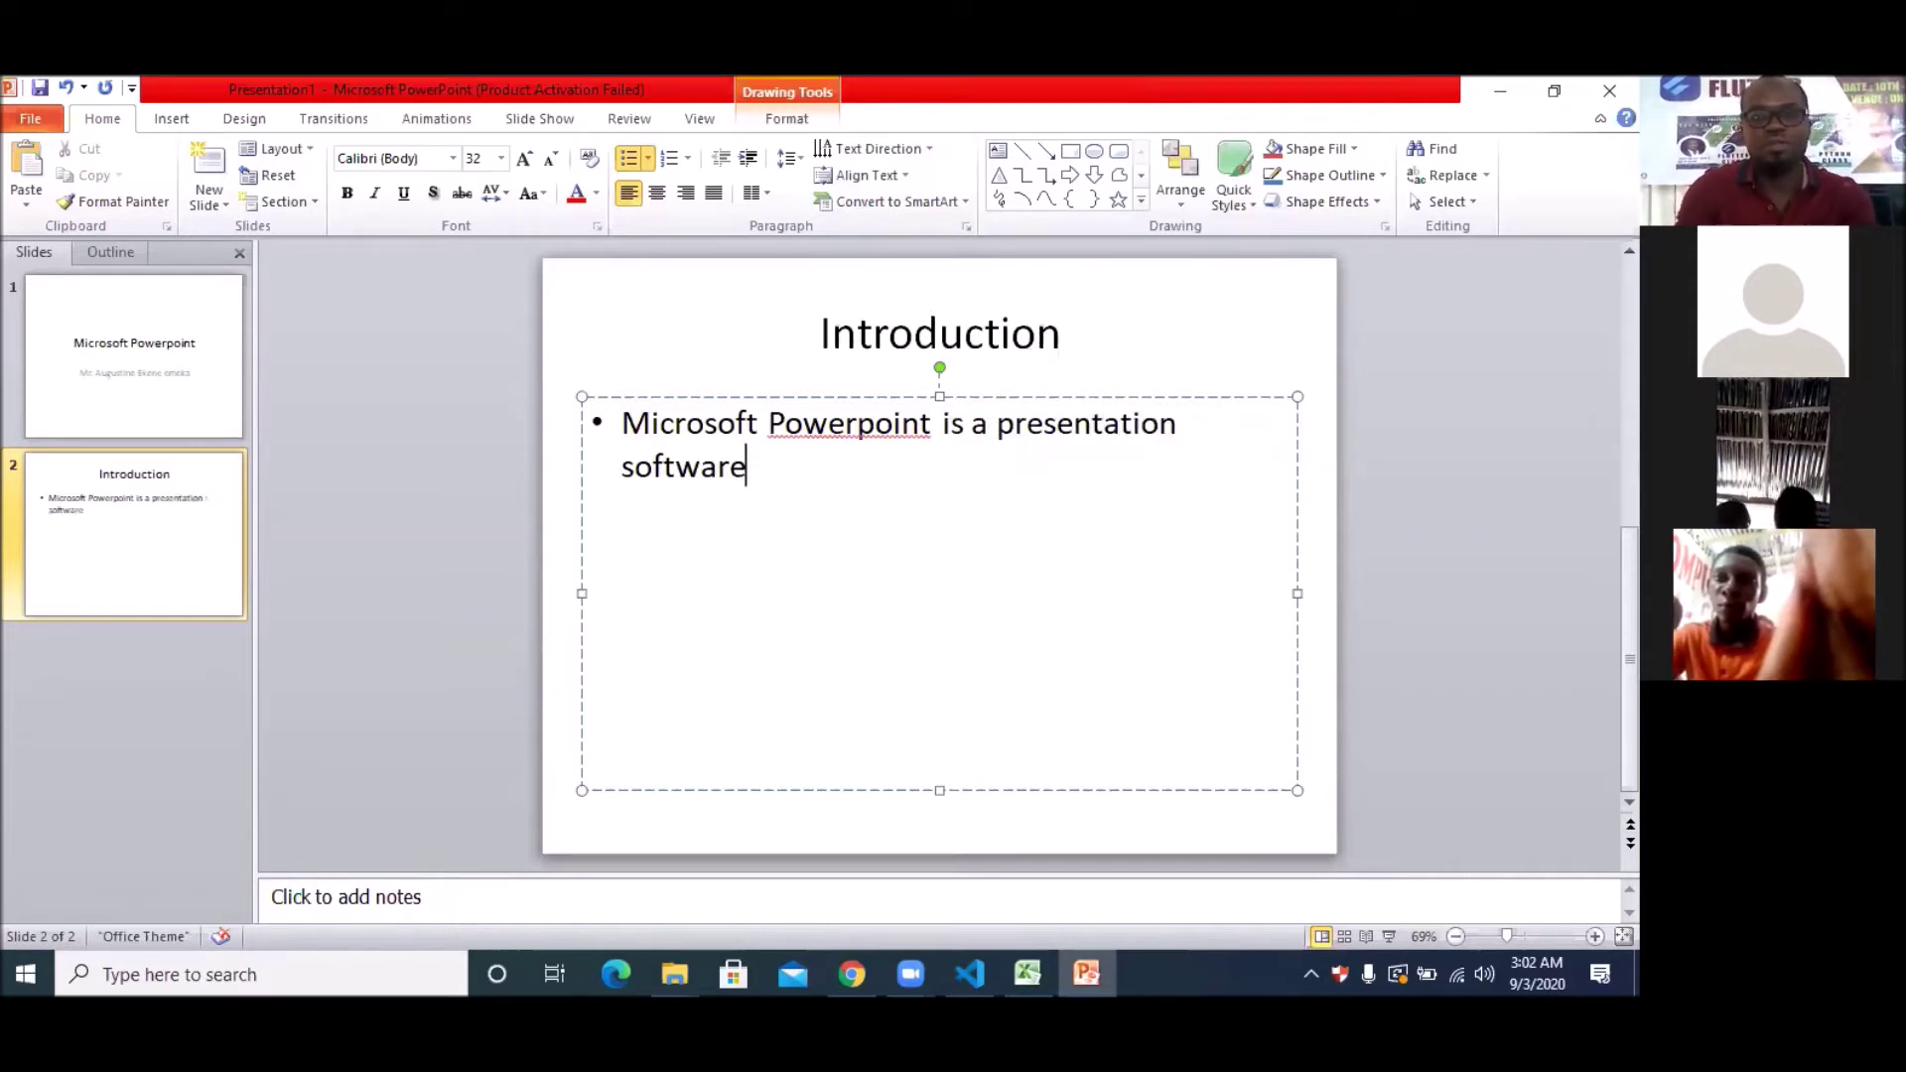
pyautogui.write(' used ')
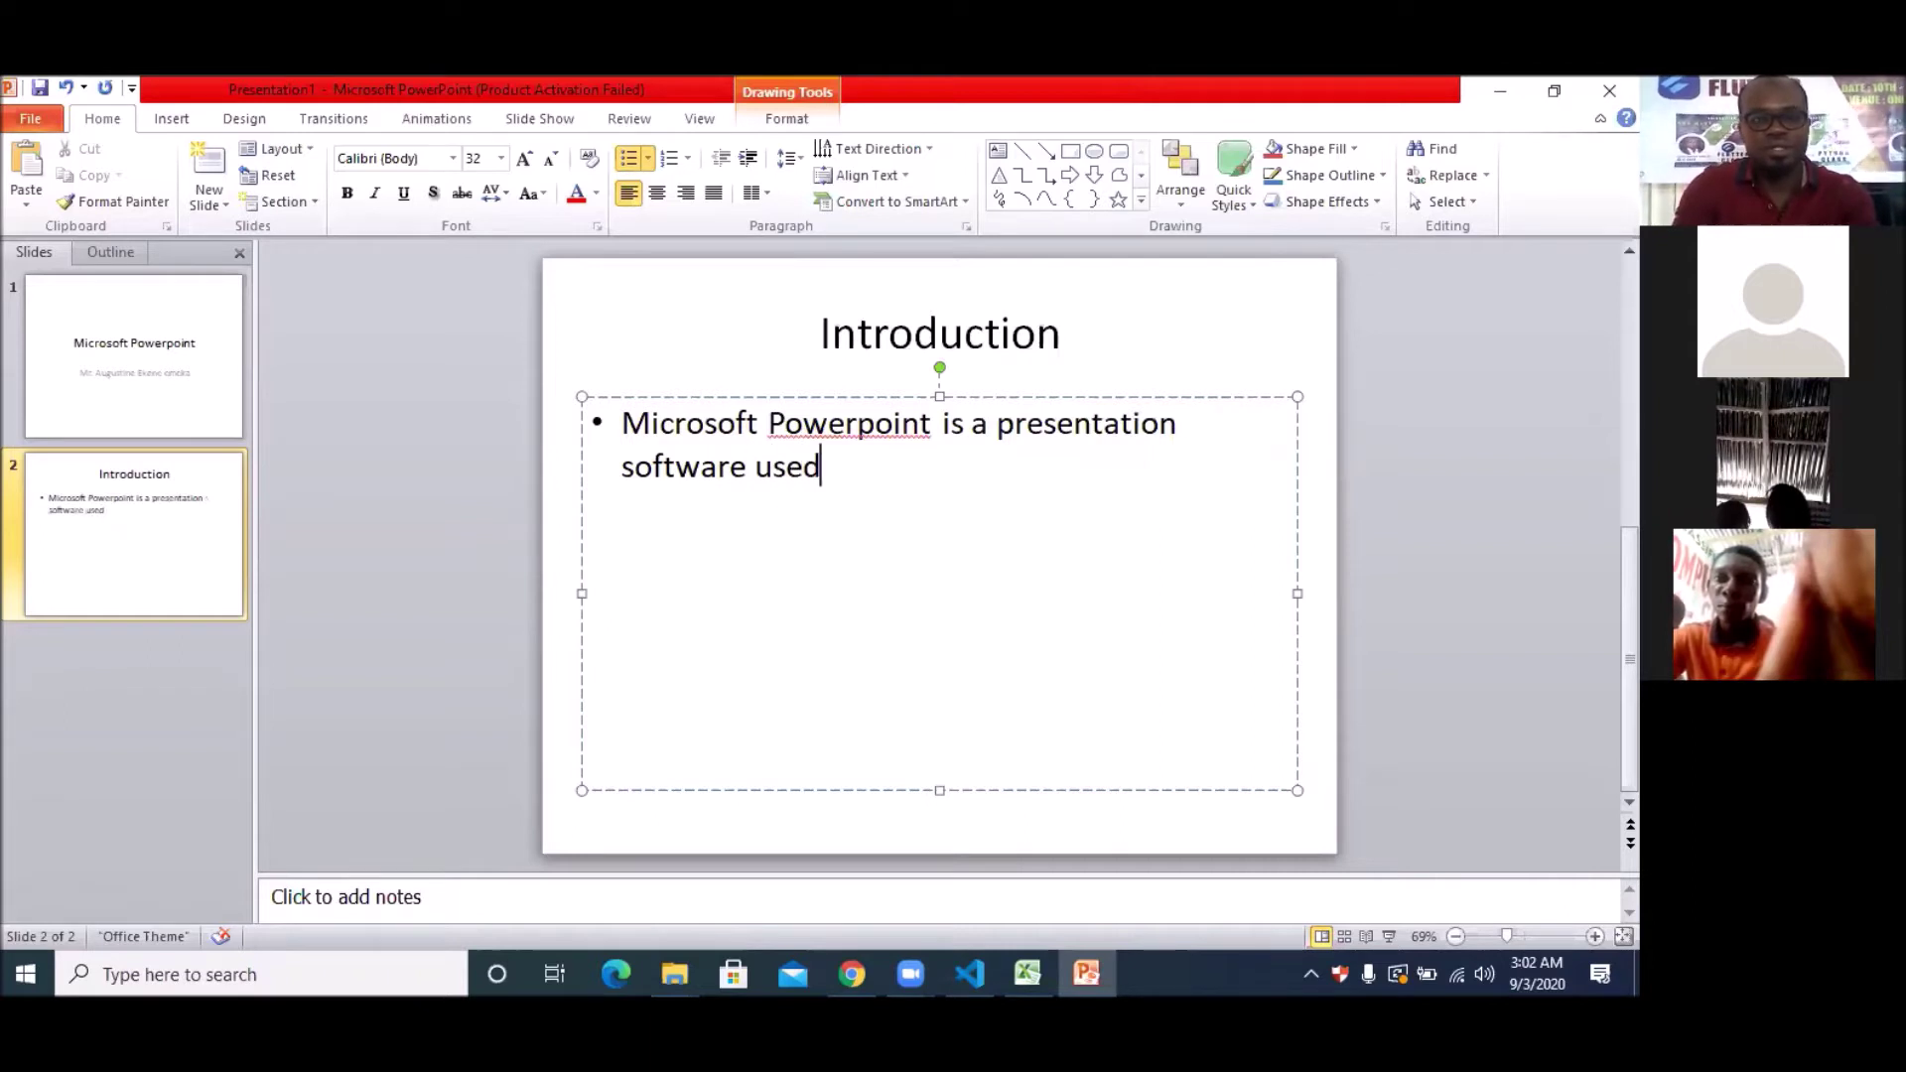
pyautogui.write('in cre')
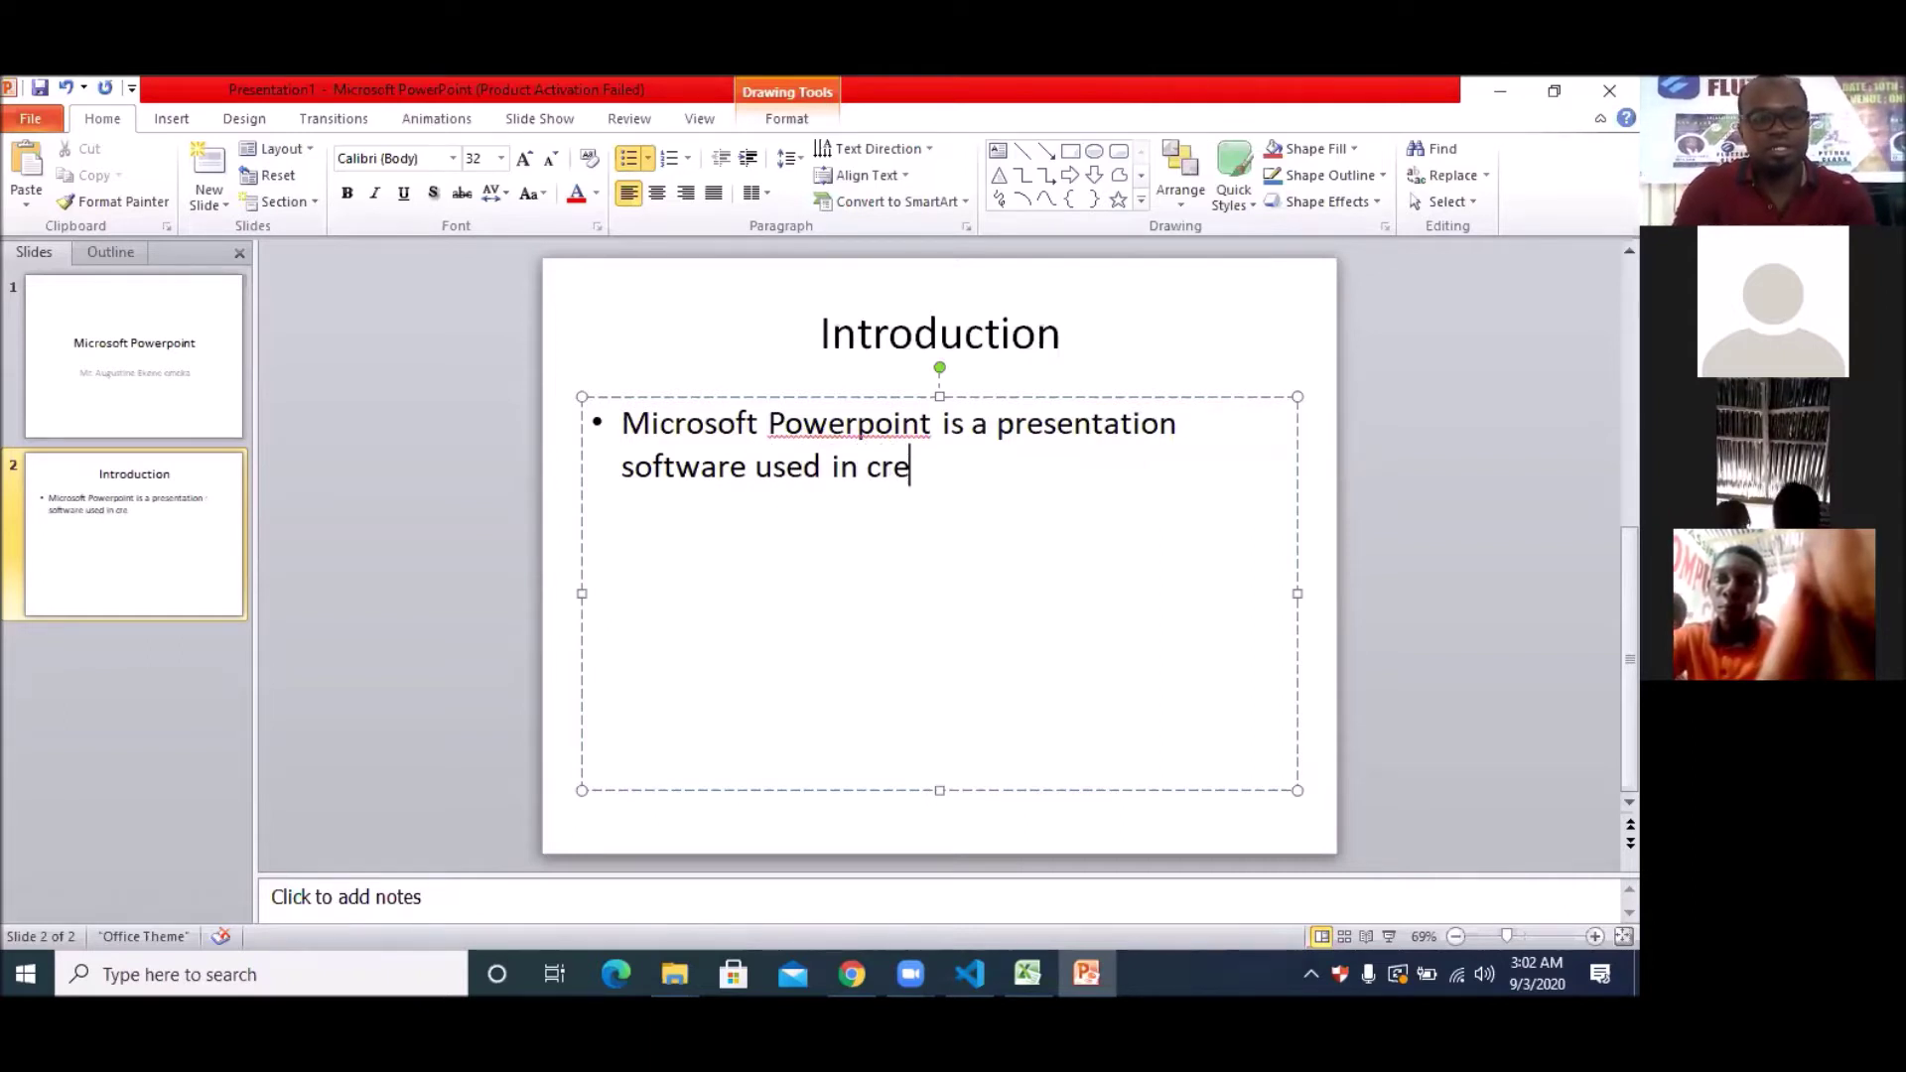
pyautogui.write('ating c')
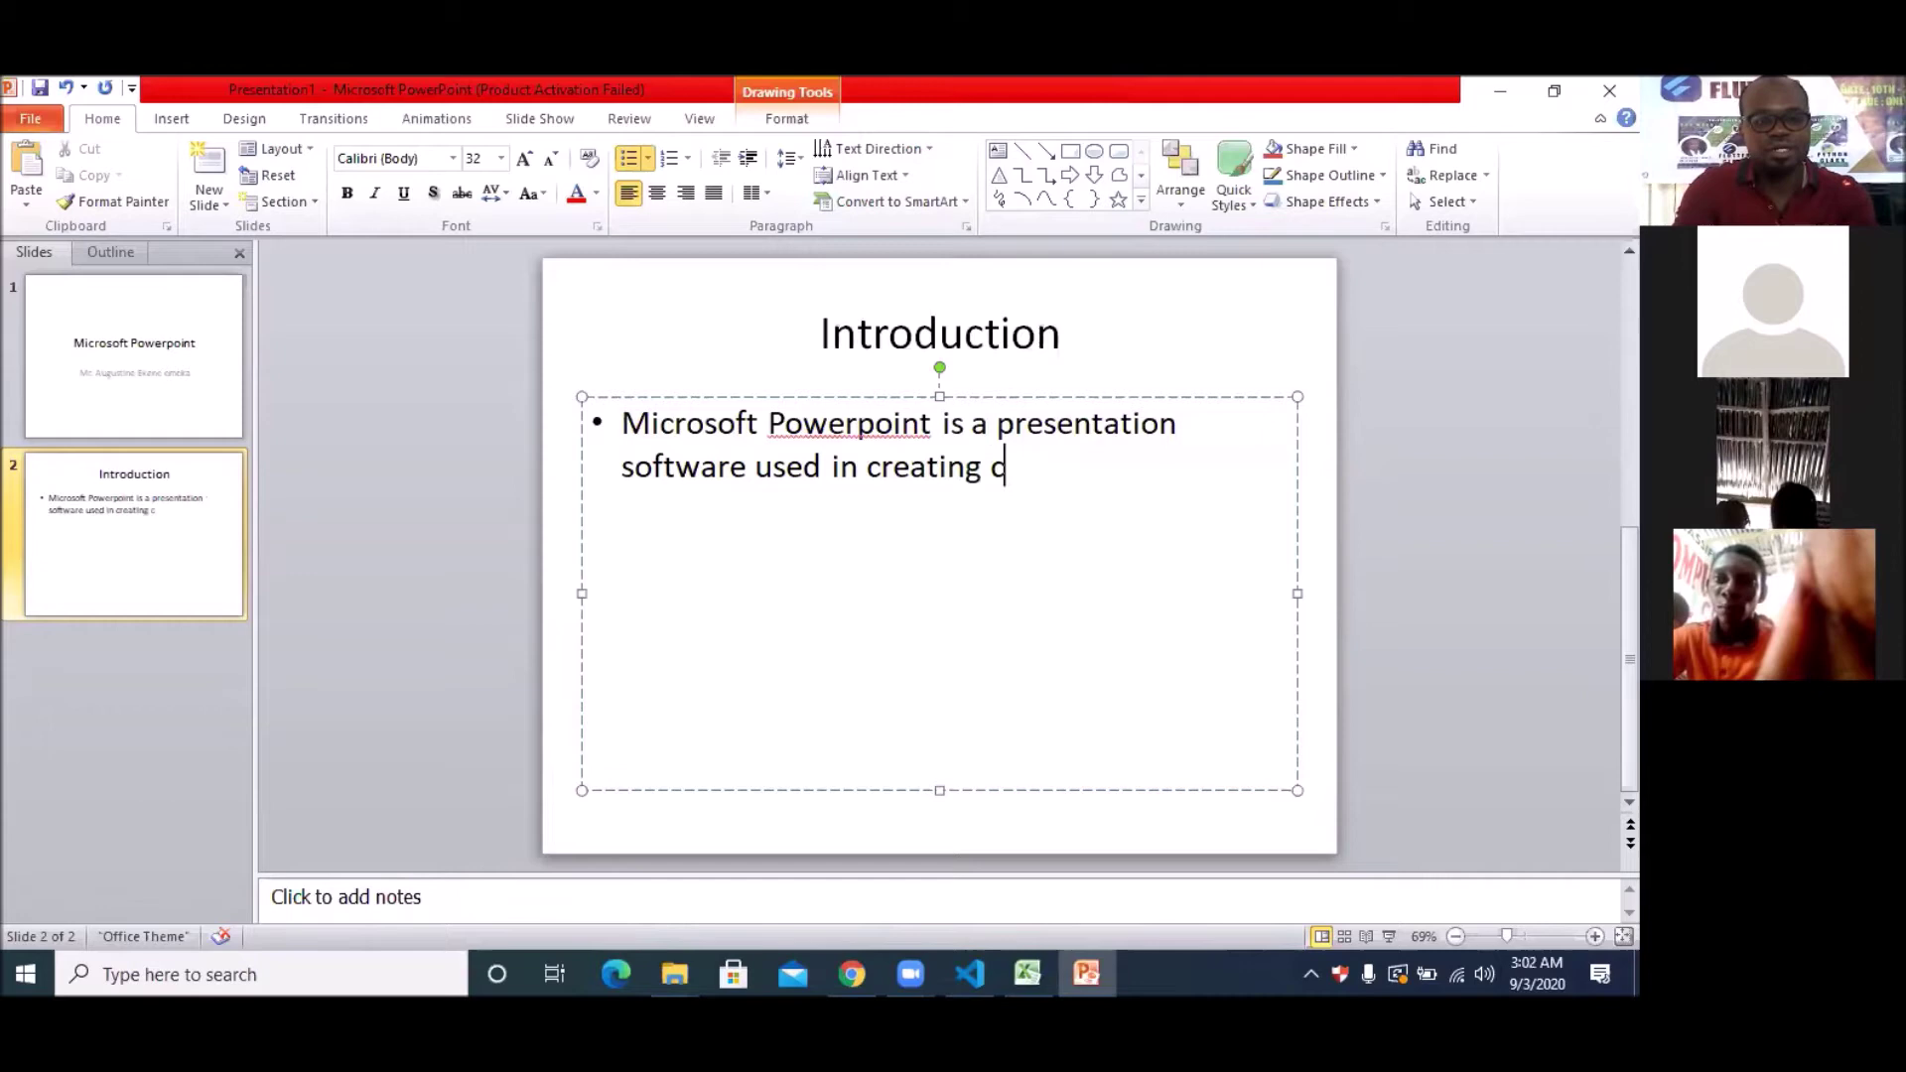
pyautogui.write('lean sl')
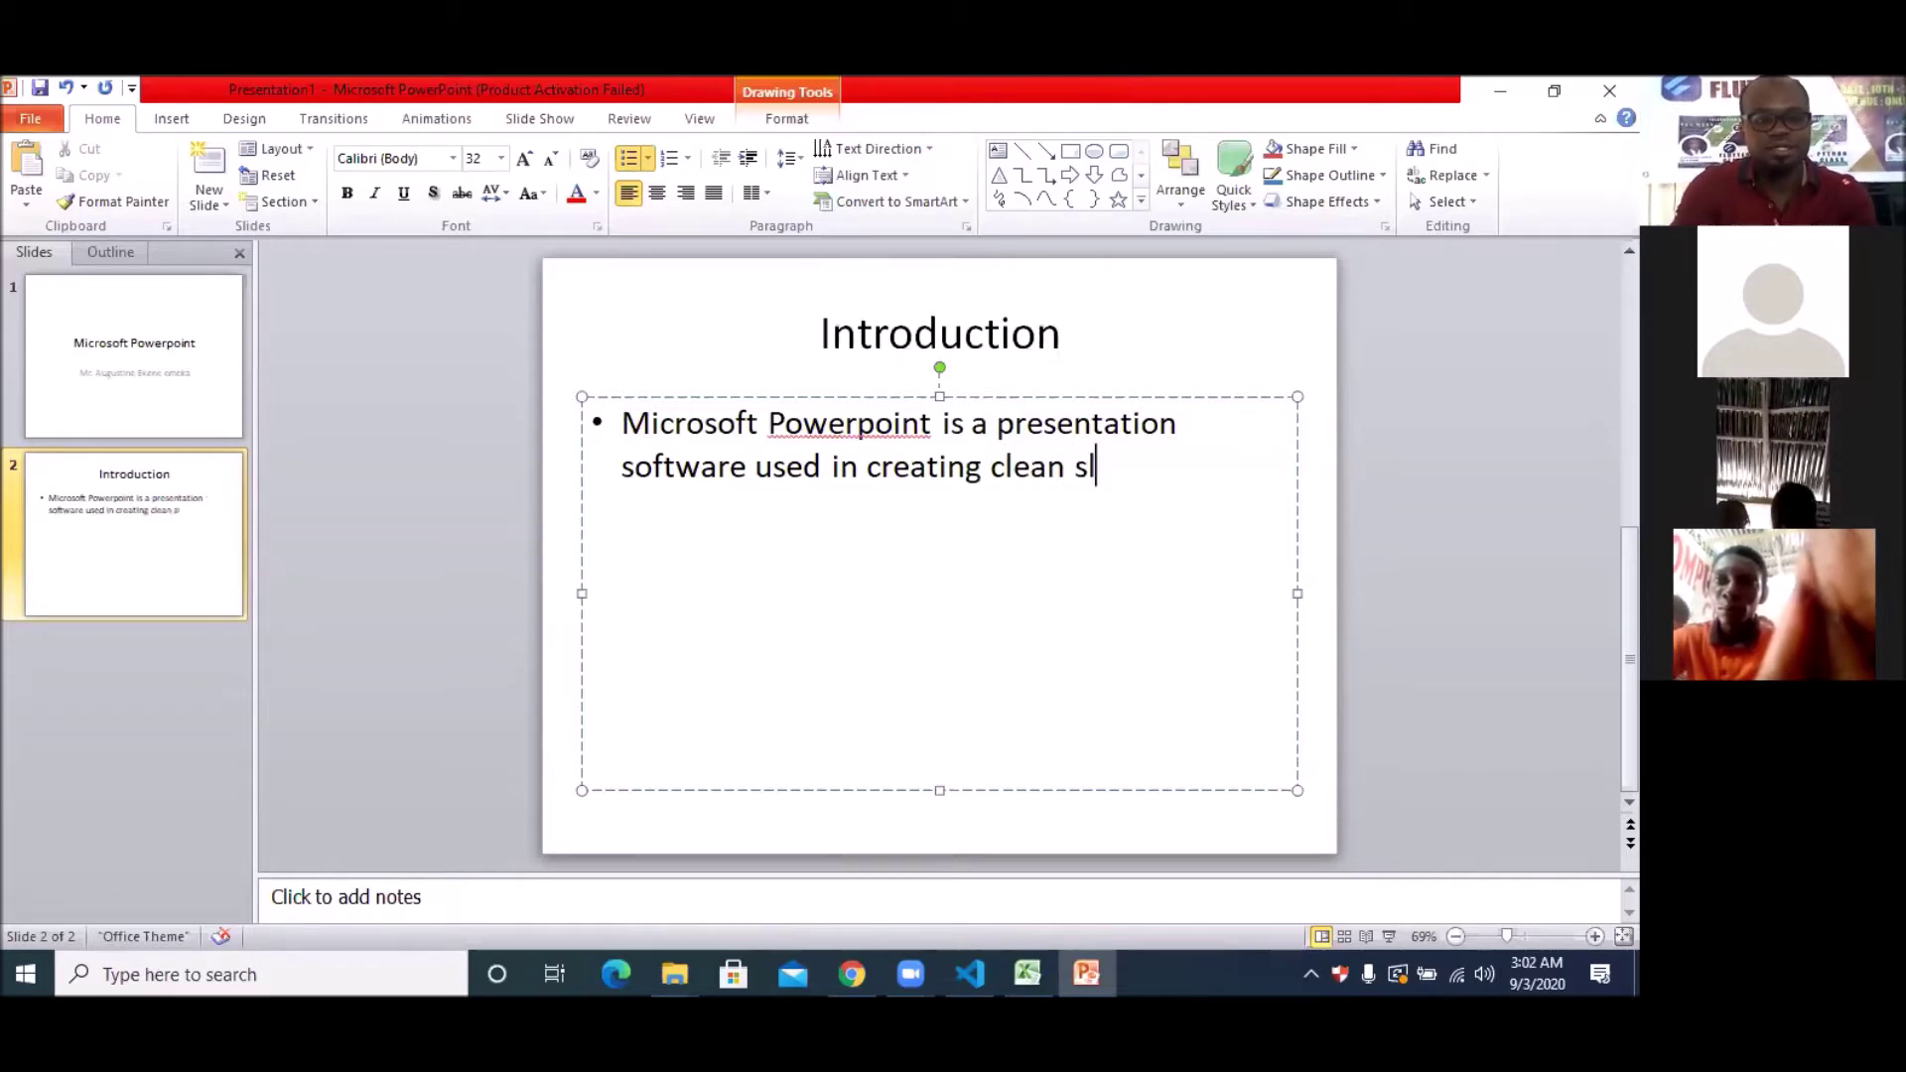
pyautogui.write('ides')
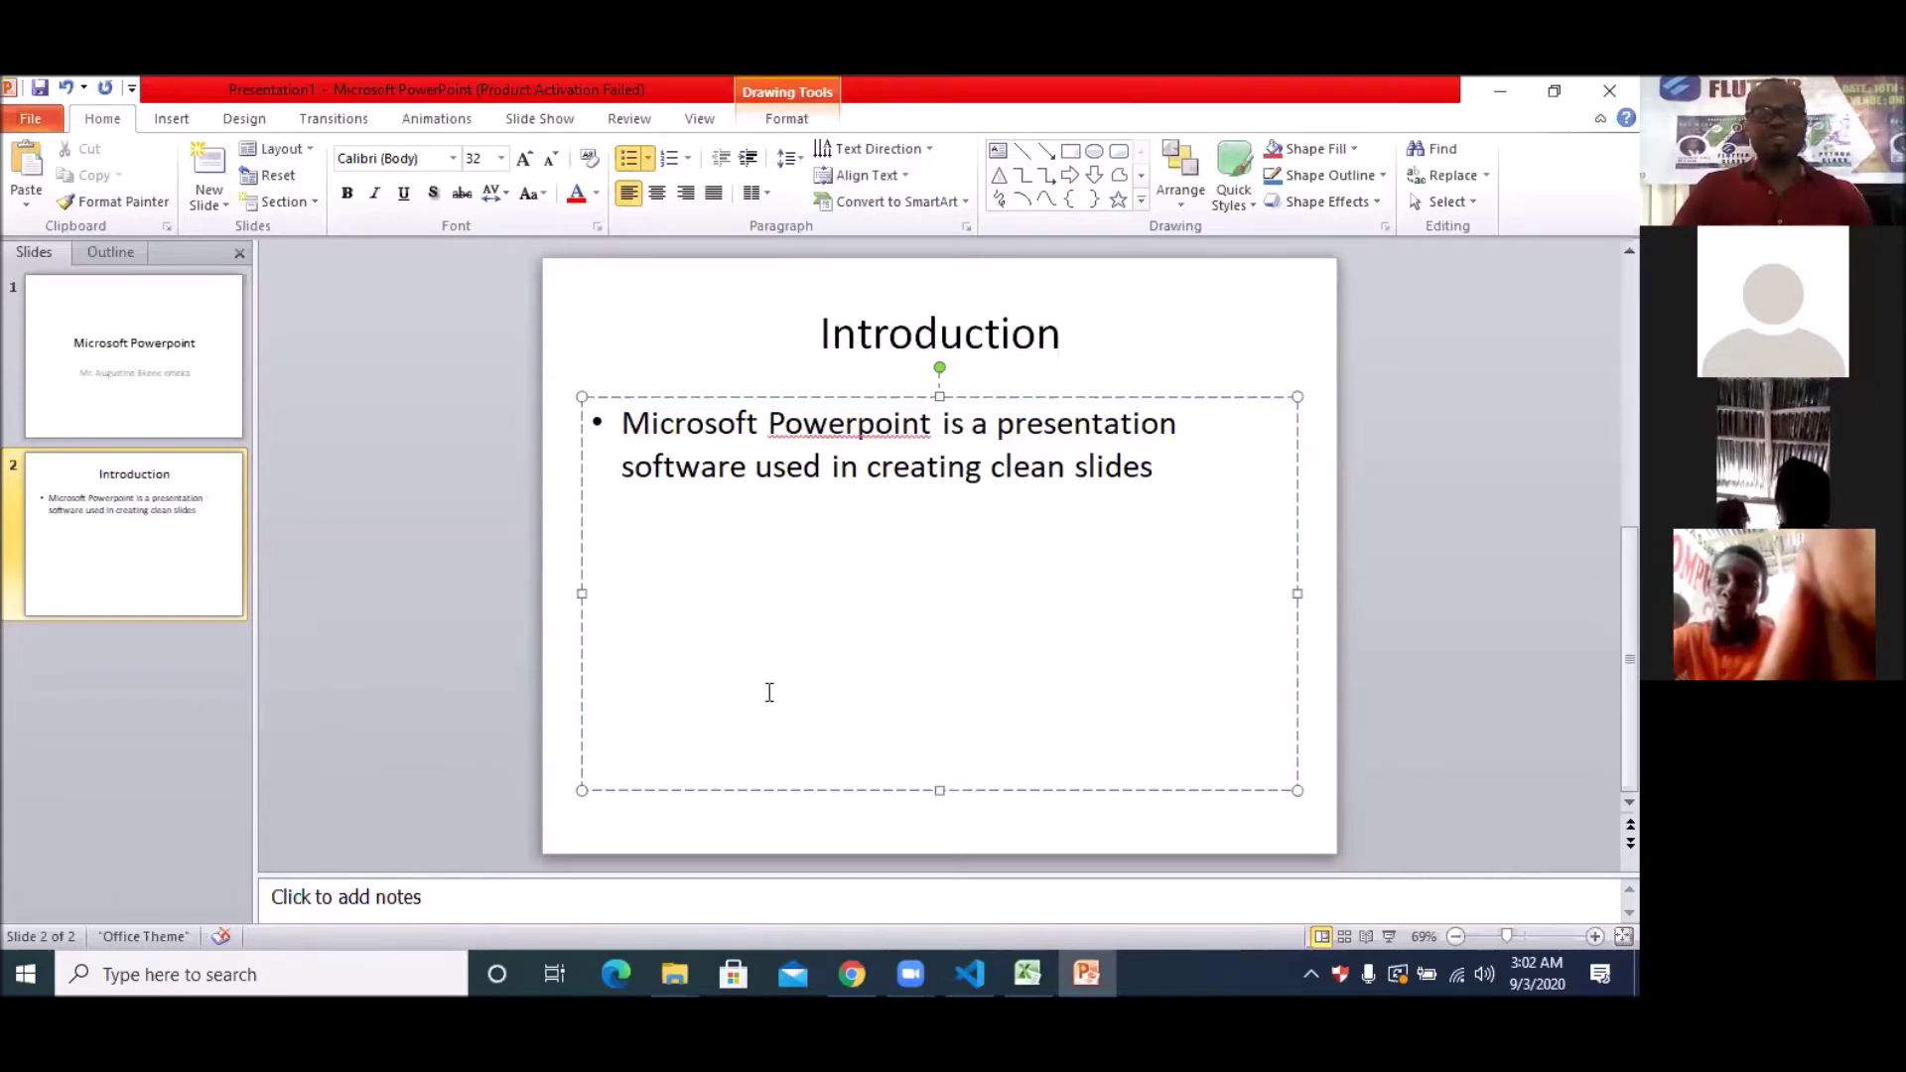
pyautogui.click(111, 689)
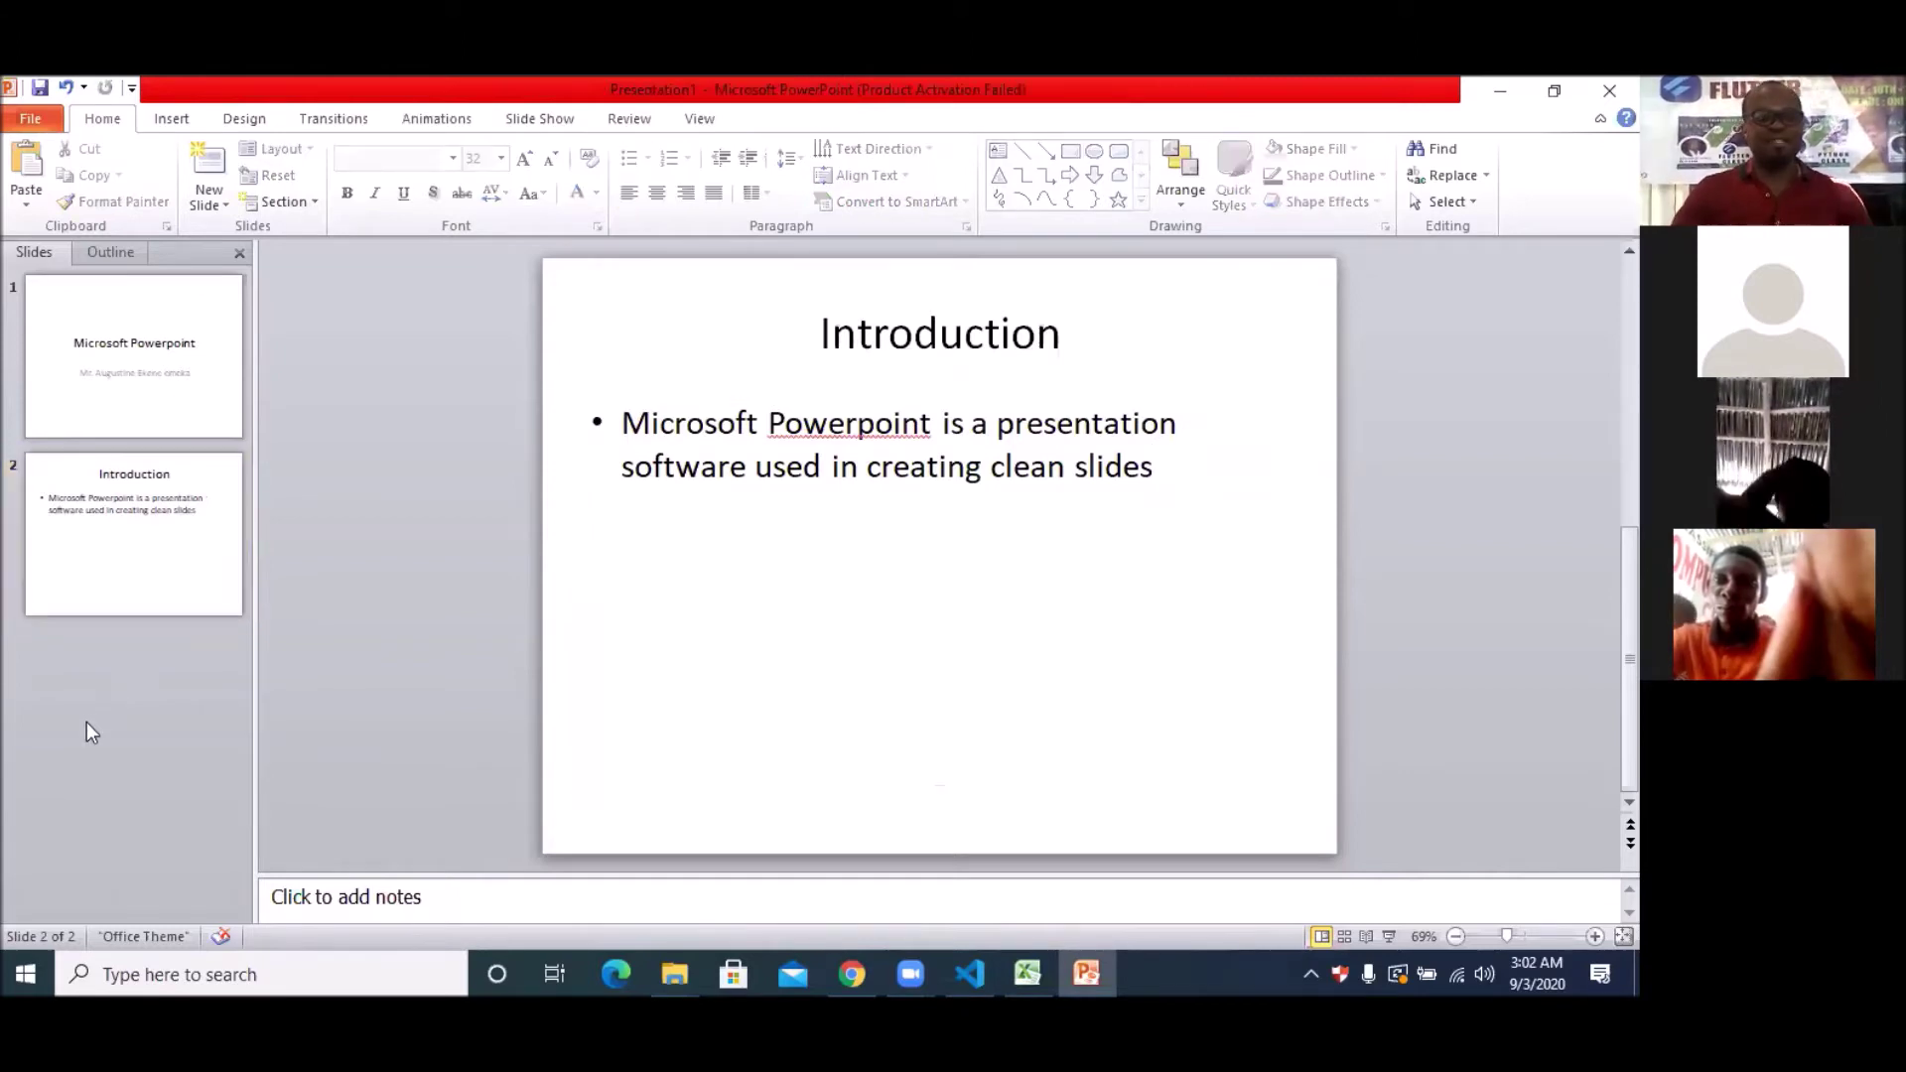
# Step: Add a third slide titled 'Description'
pyautogui.rightClick(87, 723)
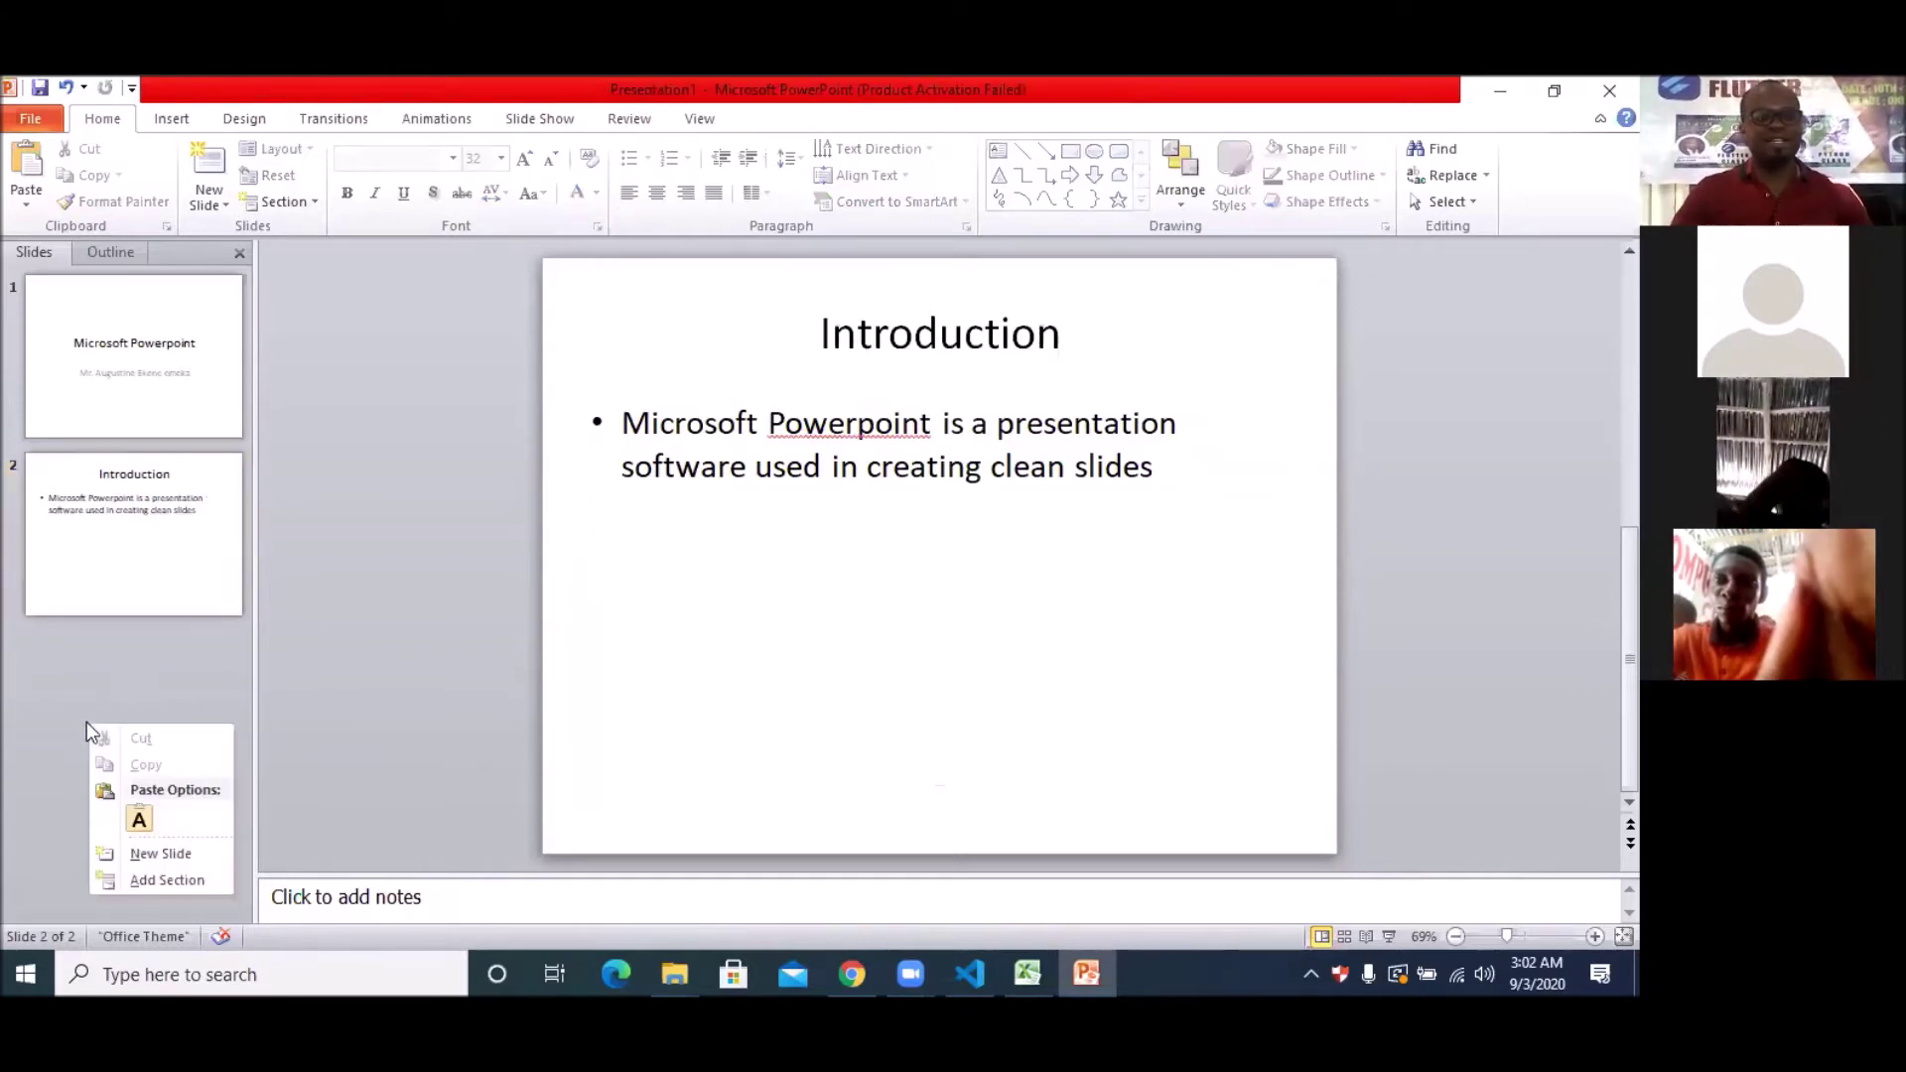
pyautogui.click(195, 849)
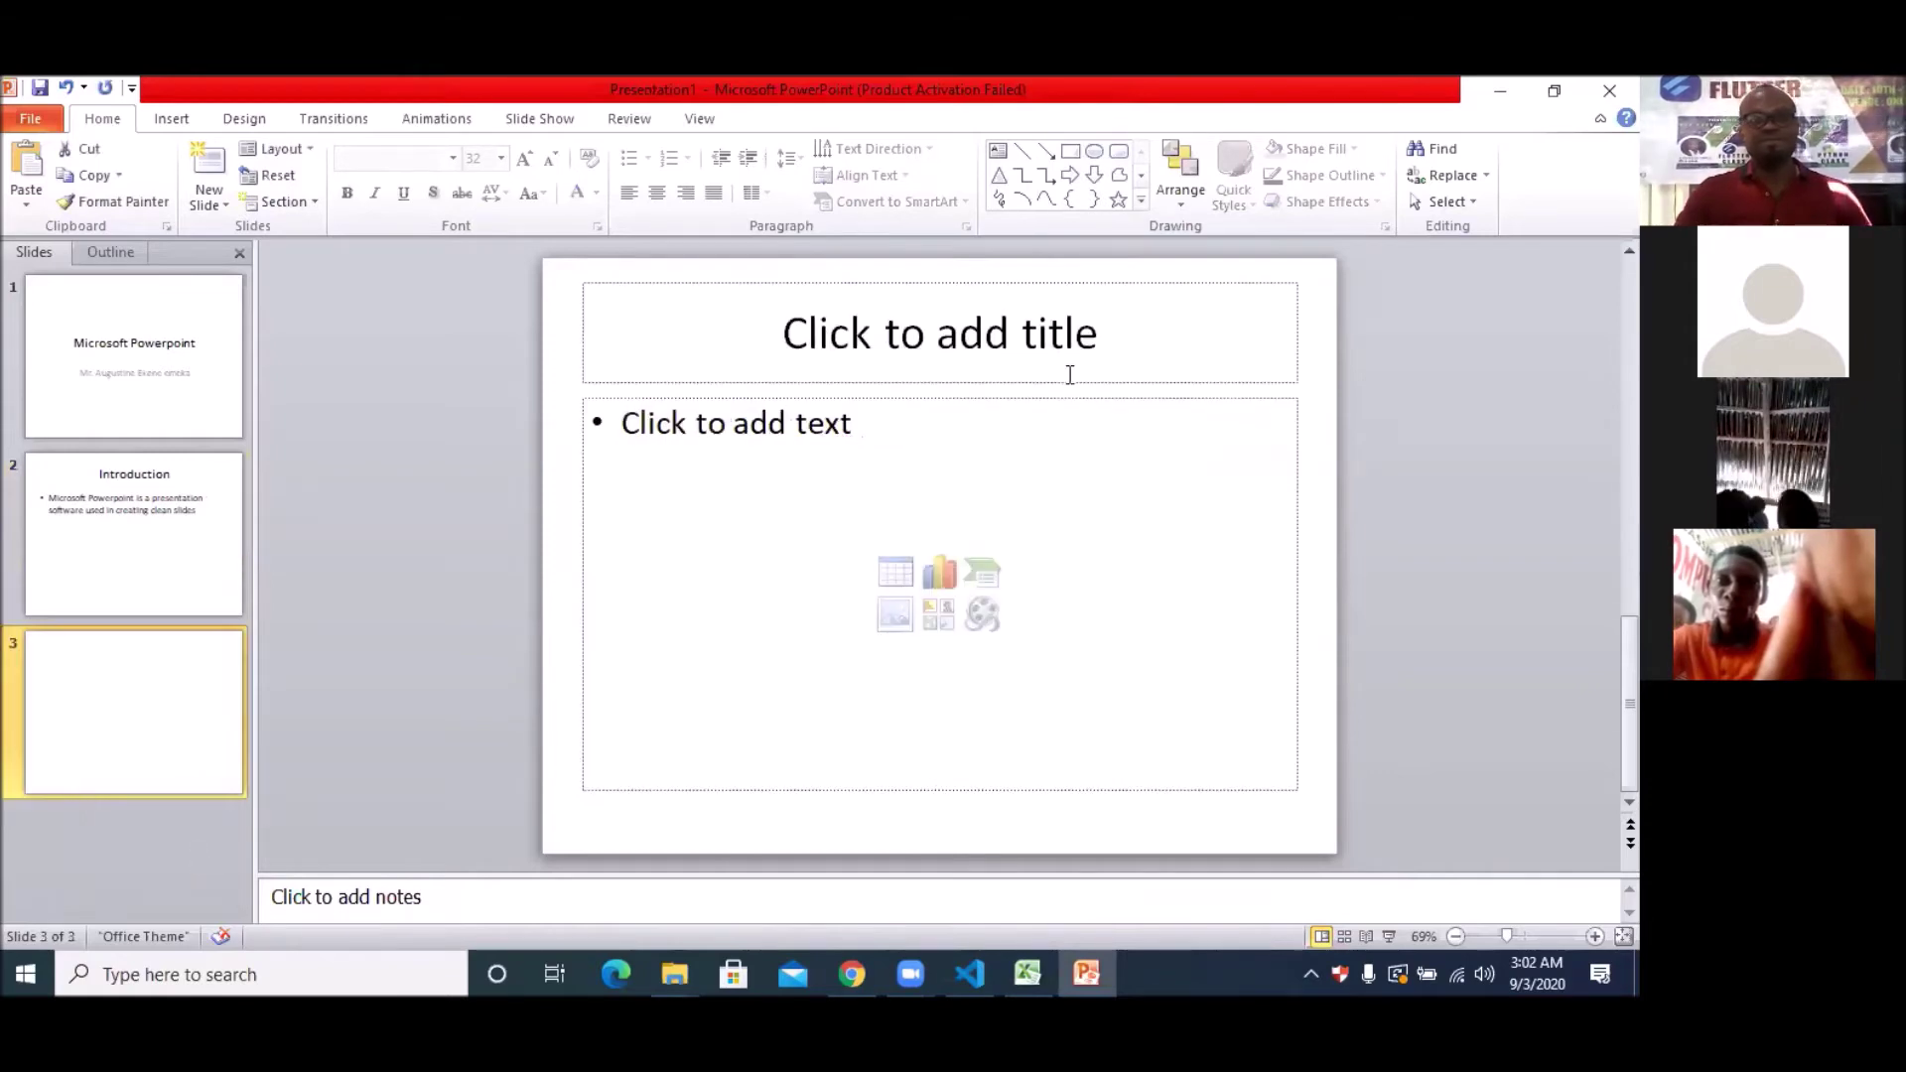
pyautogui.click(1042, 351)
pyautogui.write('D')
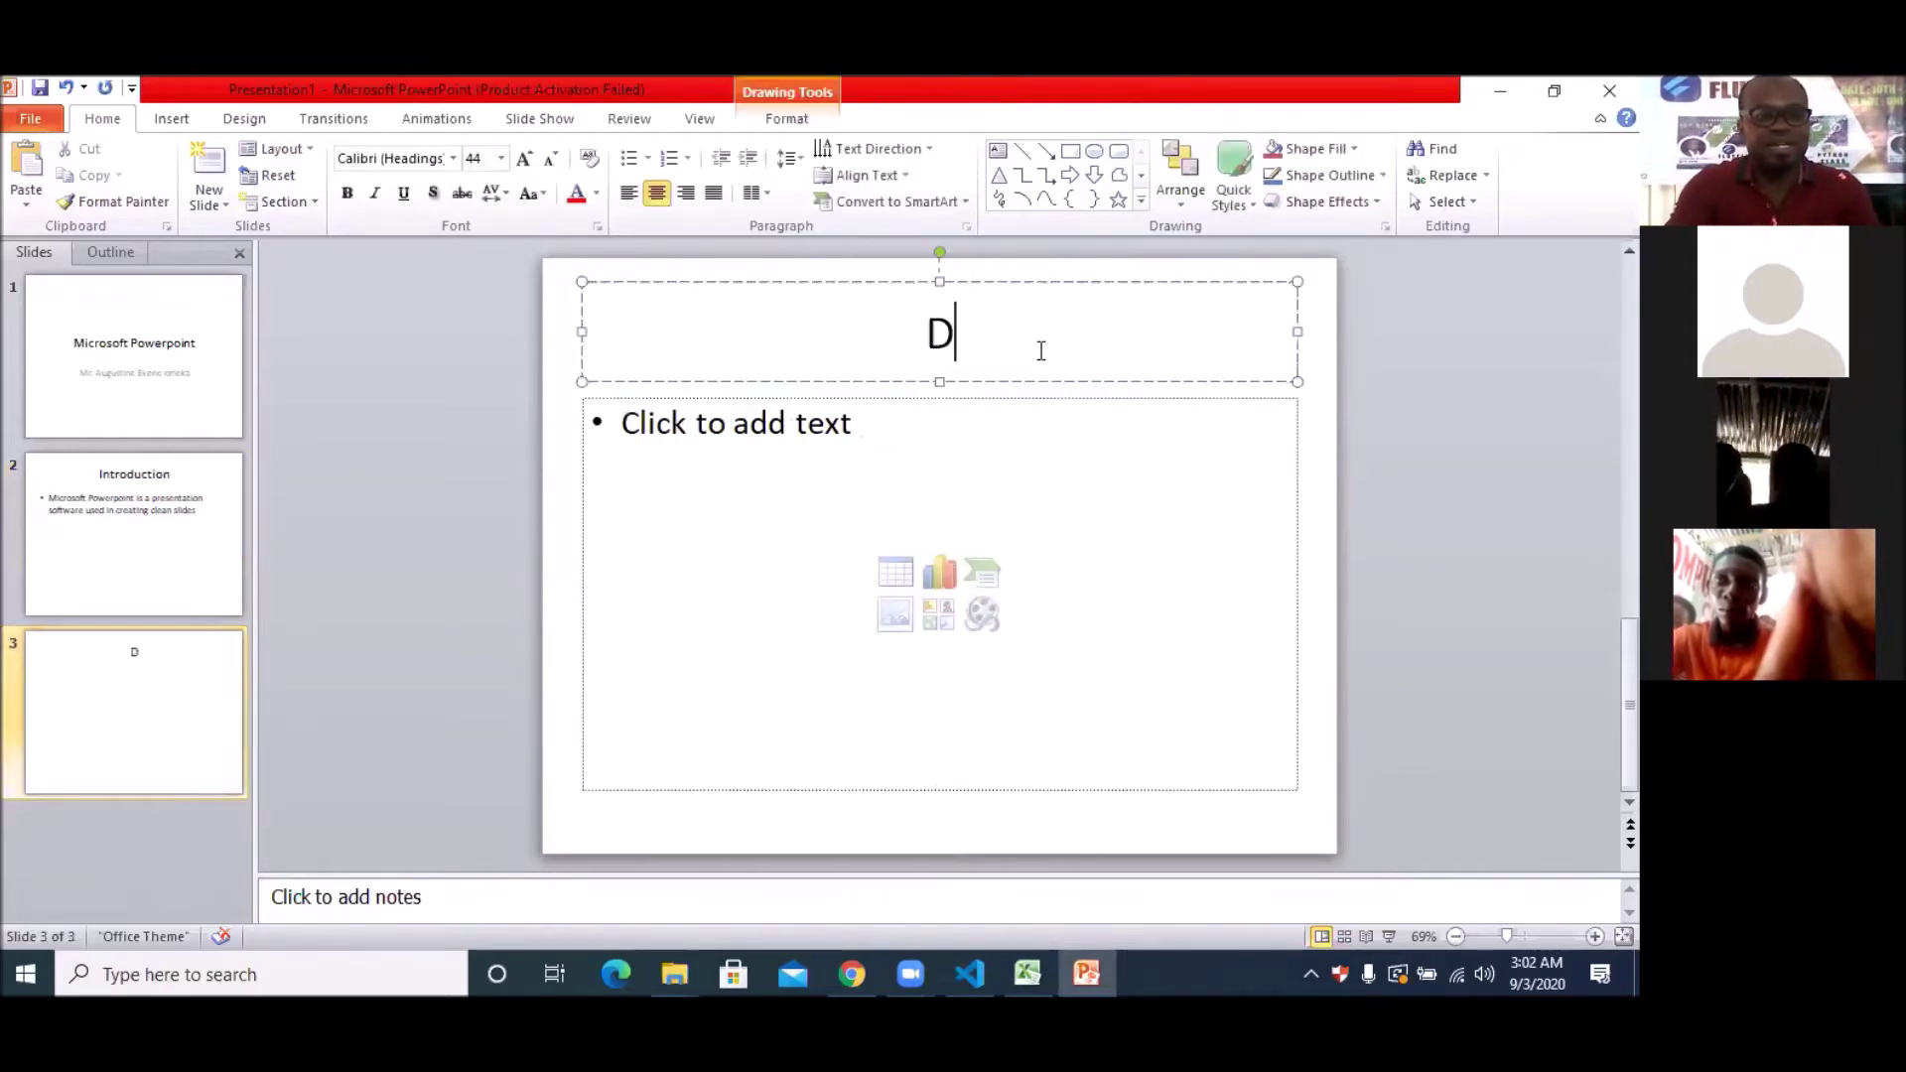
pyautogui.write('escription')
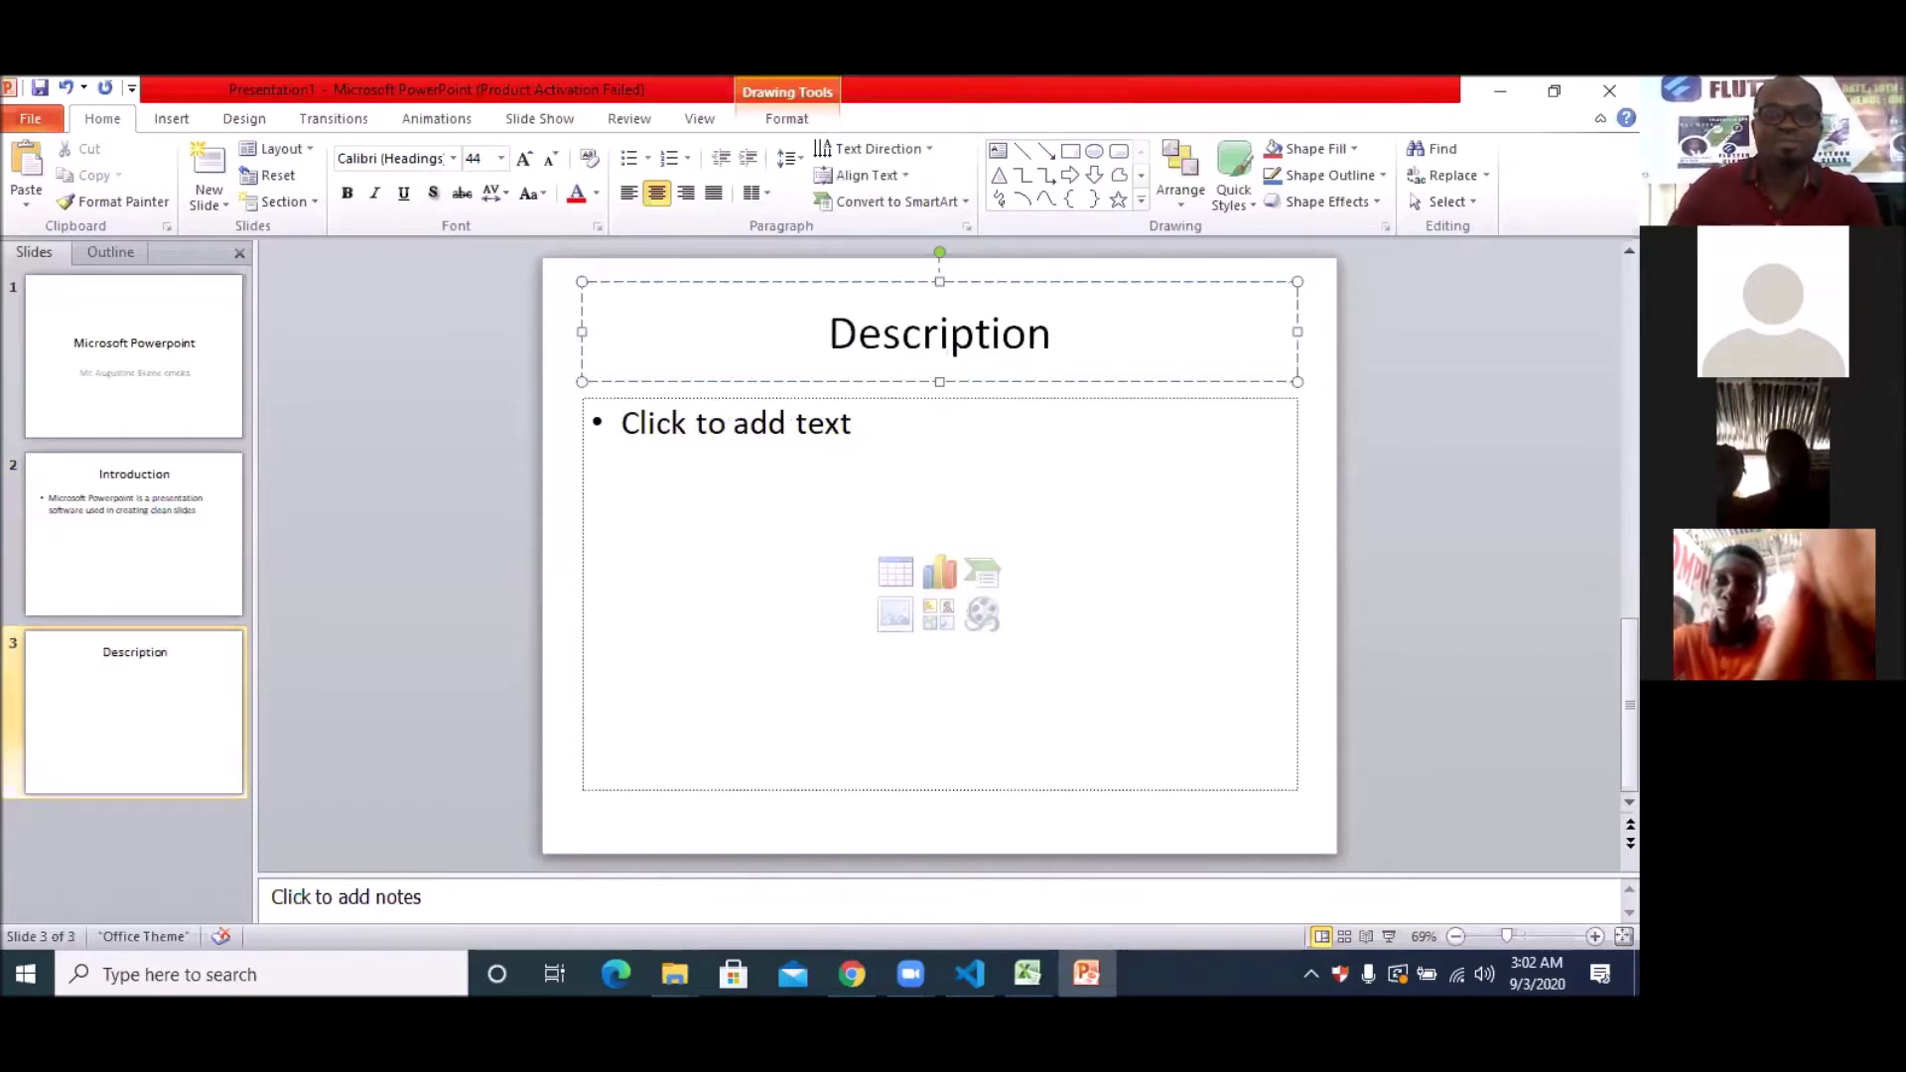
# Step: Start the body with the heading 'How to open ms-powerpoint'
pyautogui.click(884, 435)
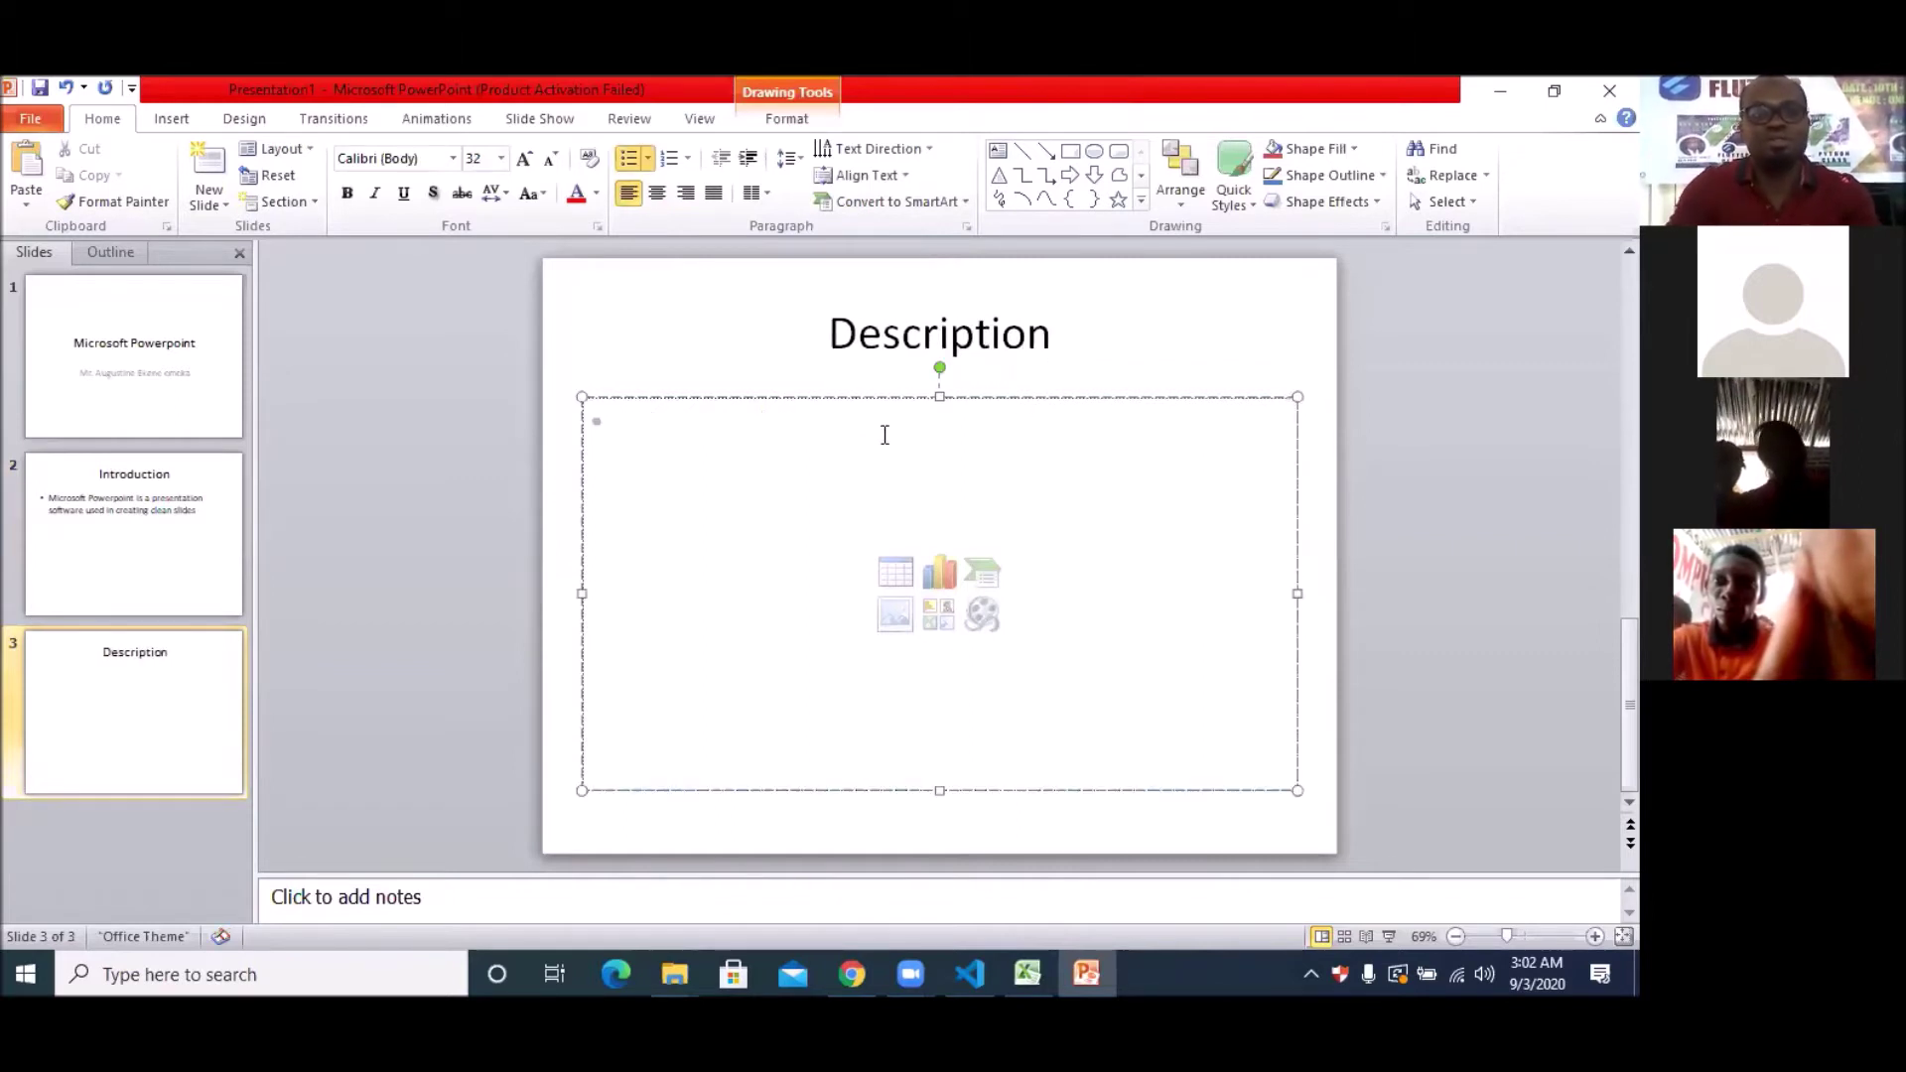
pyautogui.write('How ')
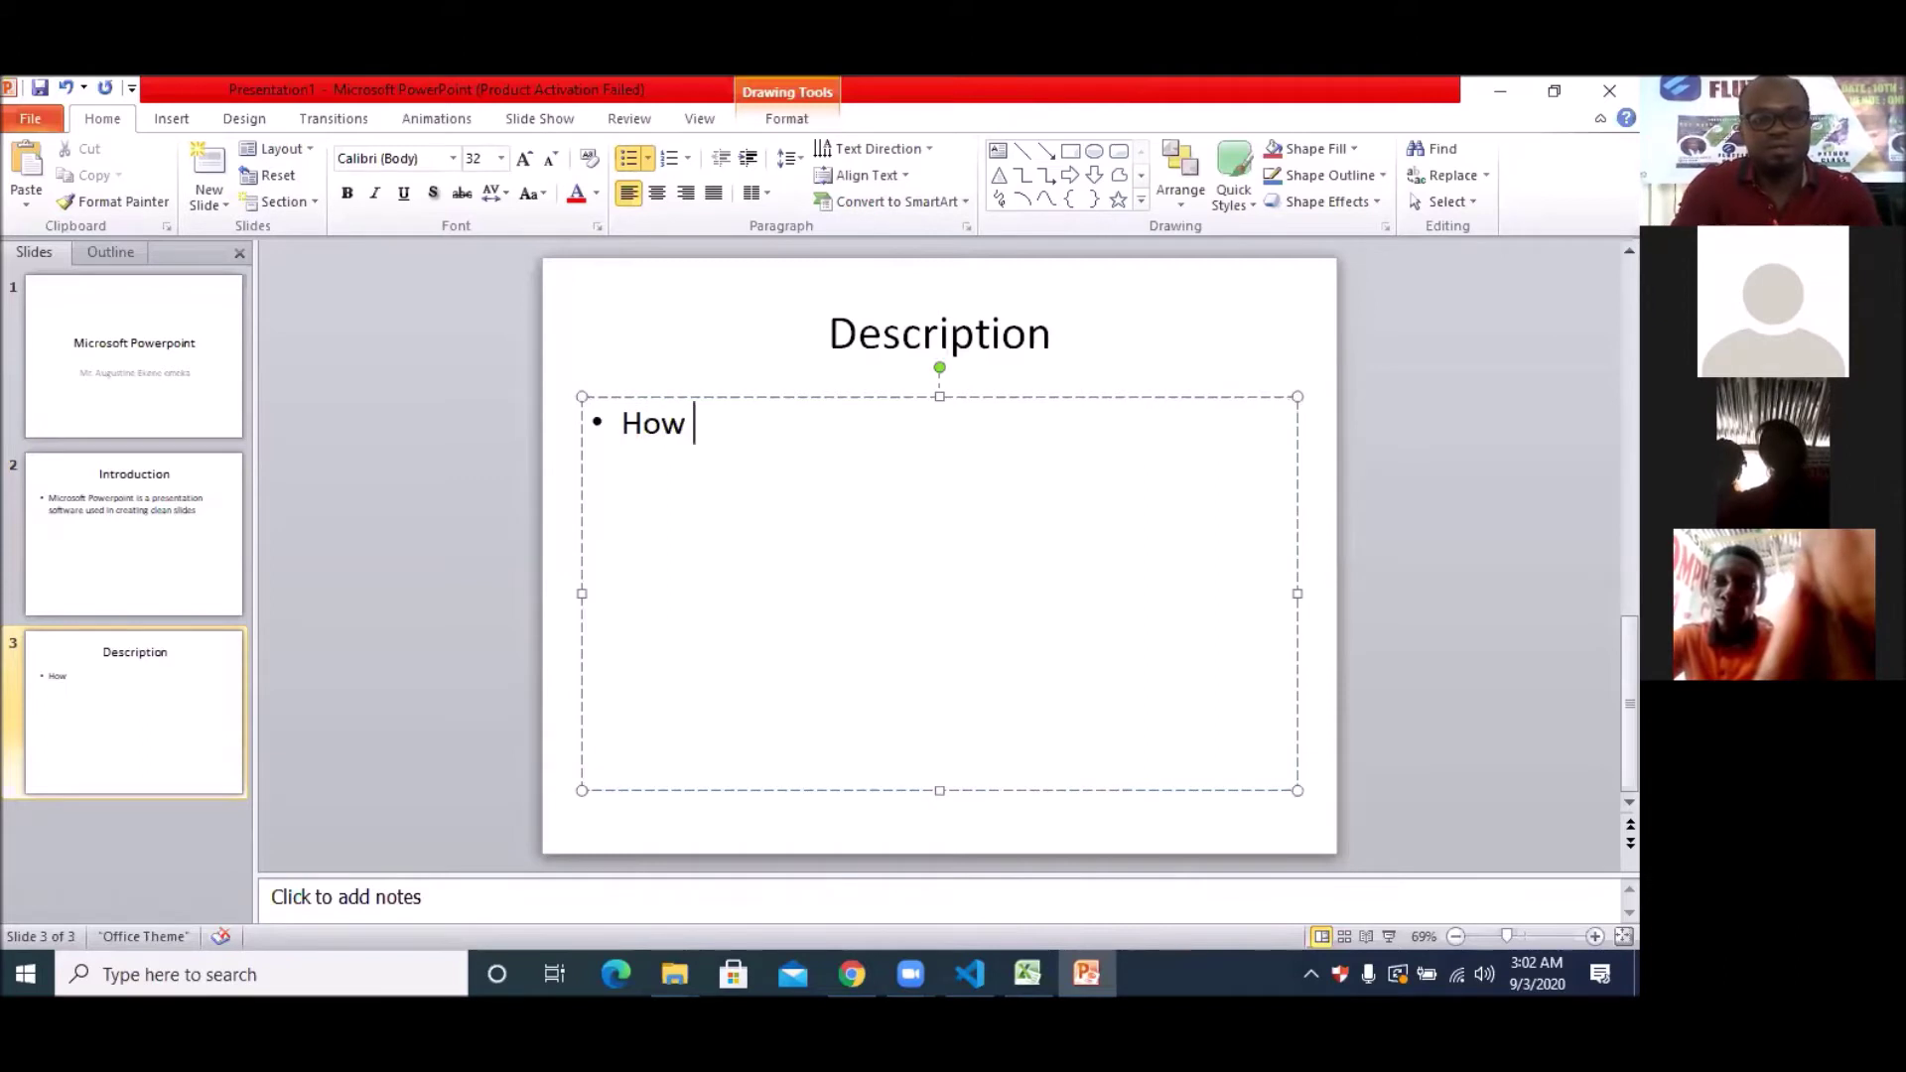
pyautogui.write('to open ')
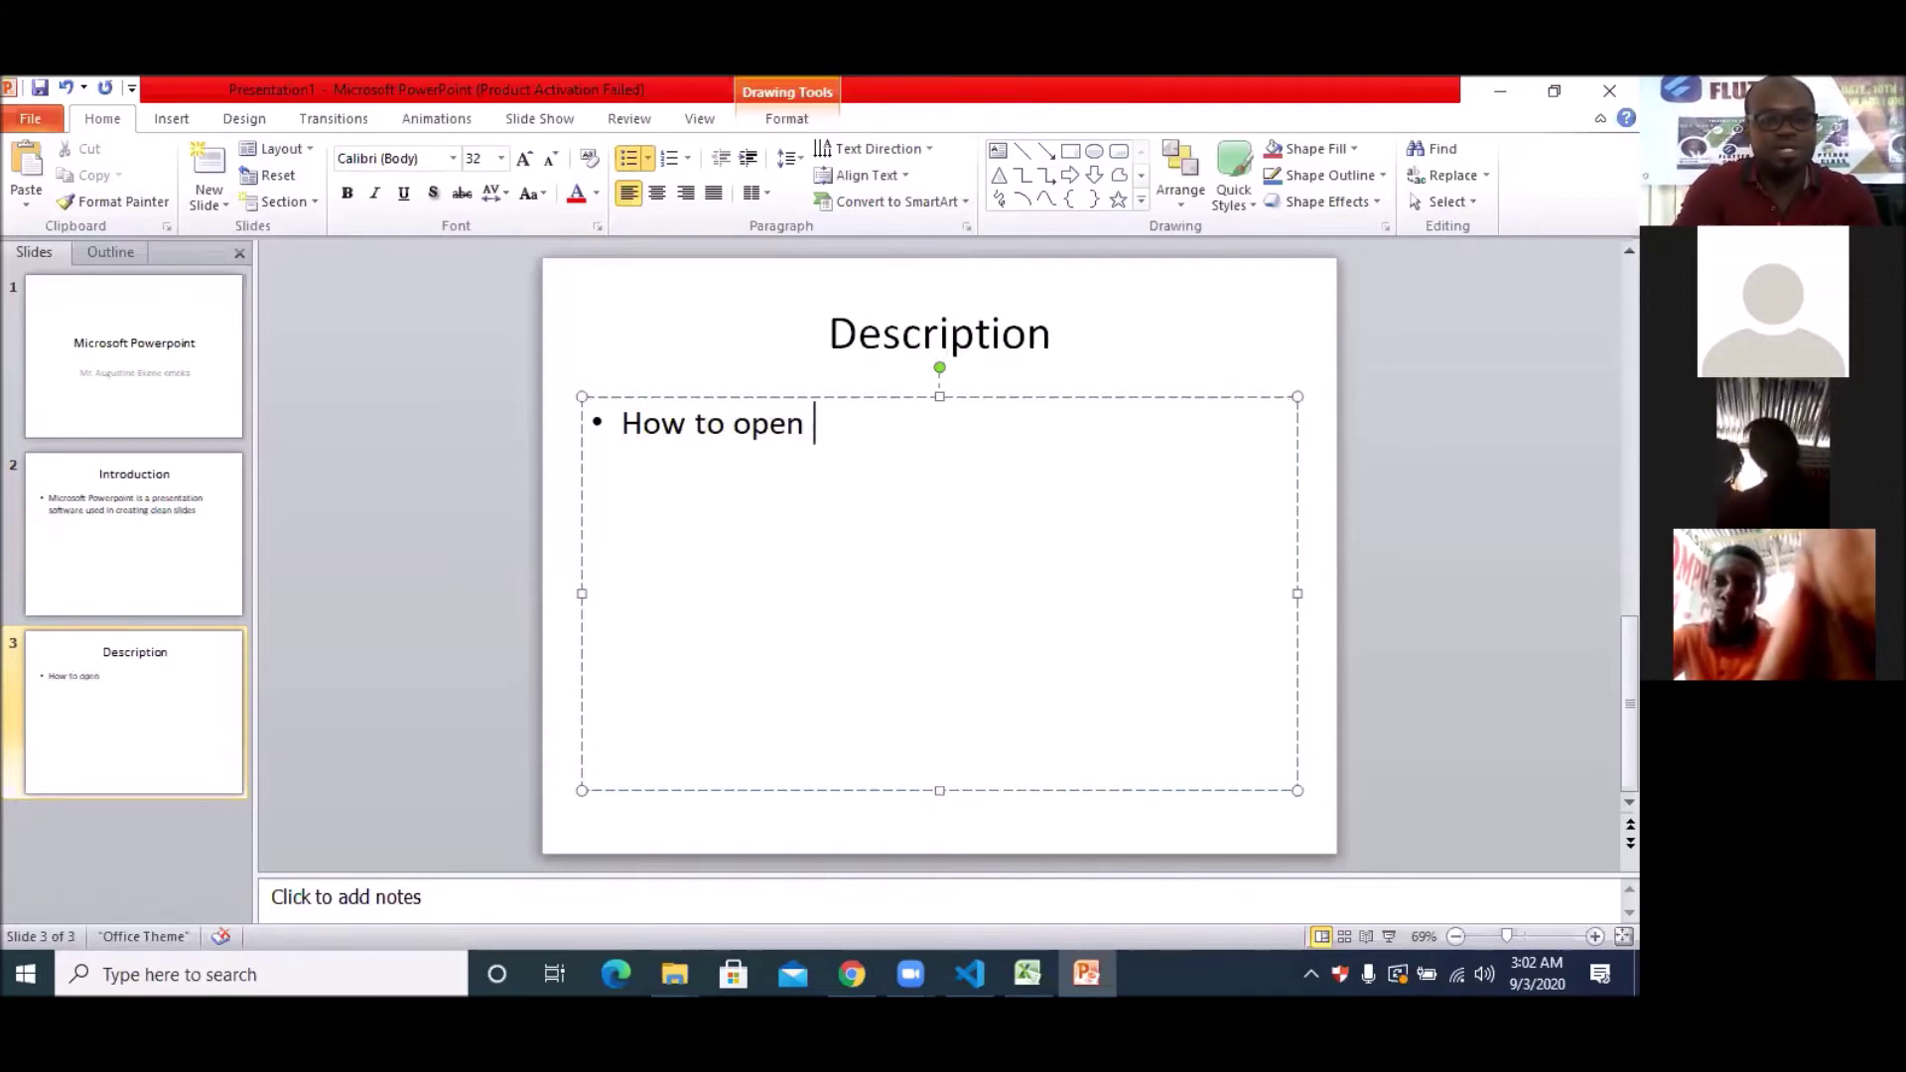
pyautogui.write('ms po')
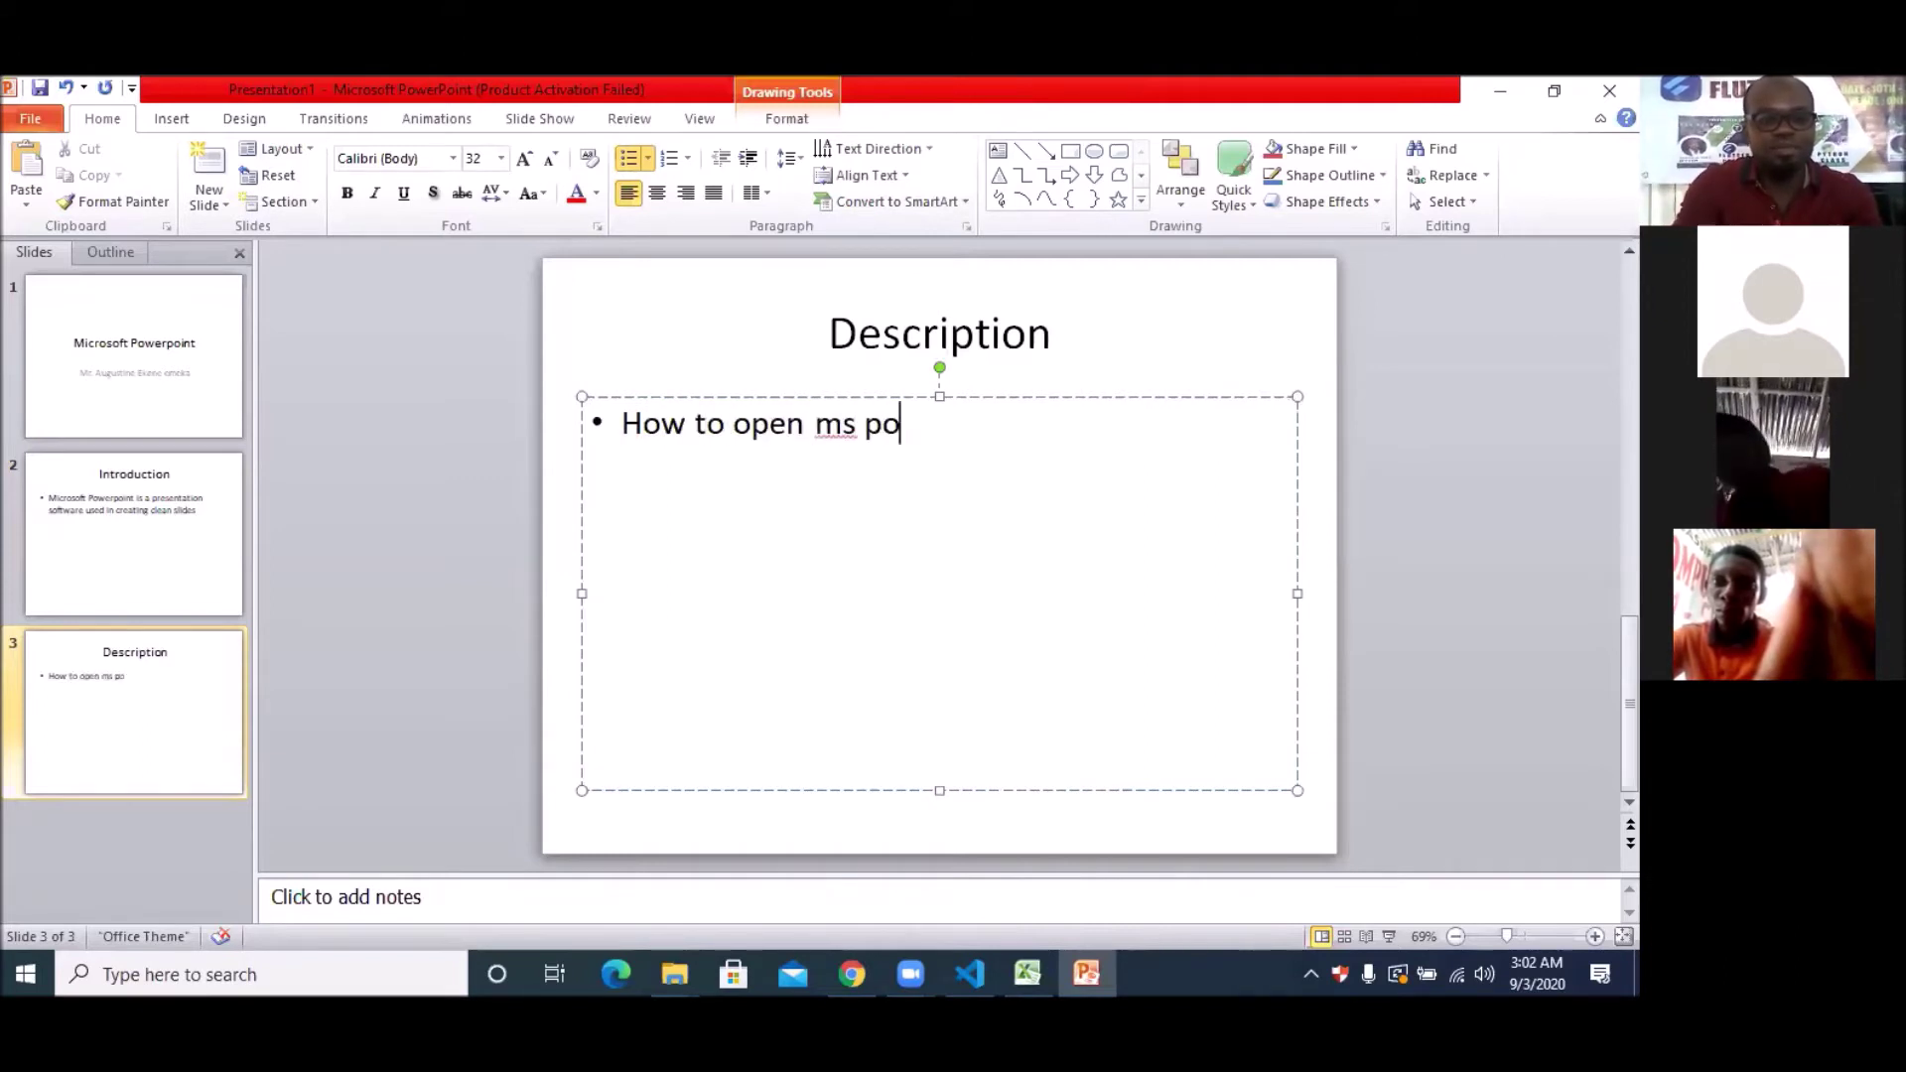
pyautogui.write('werpoint')
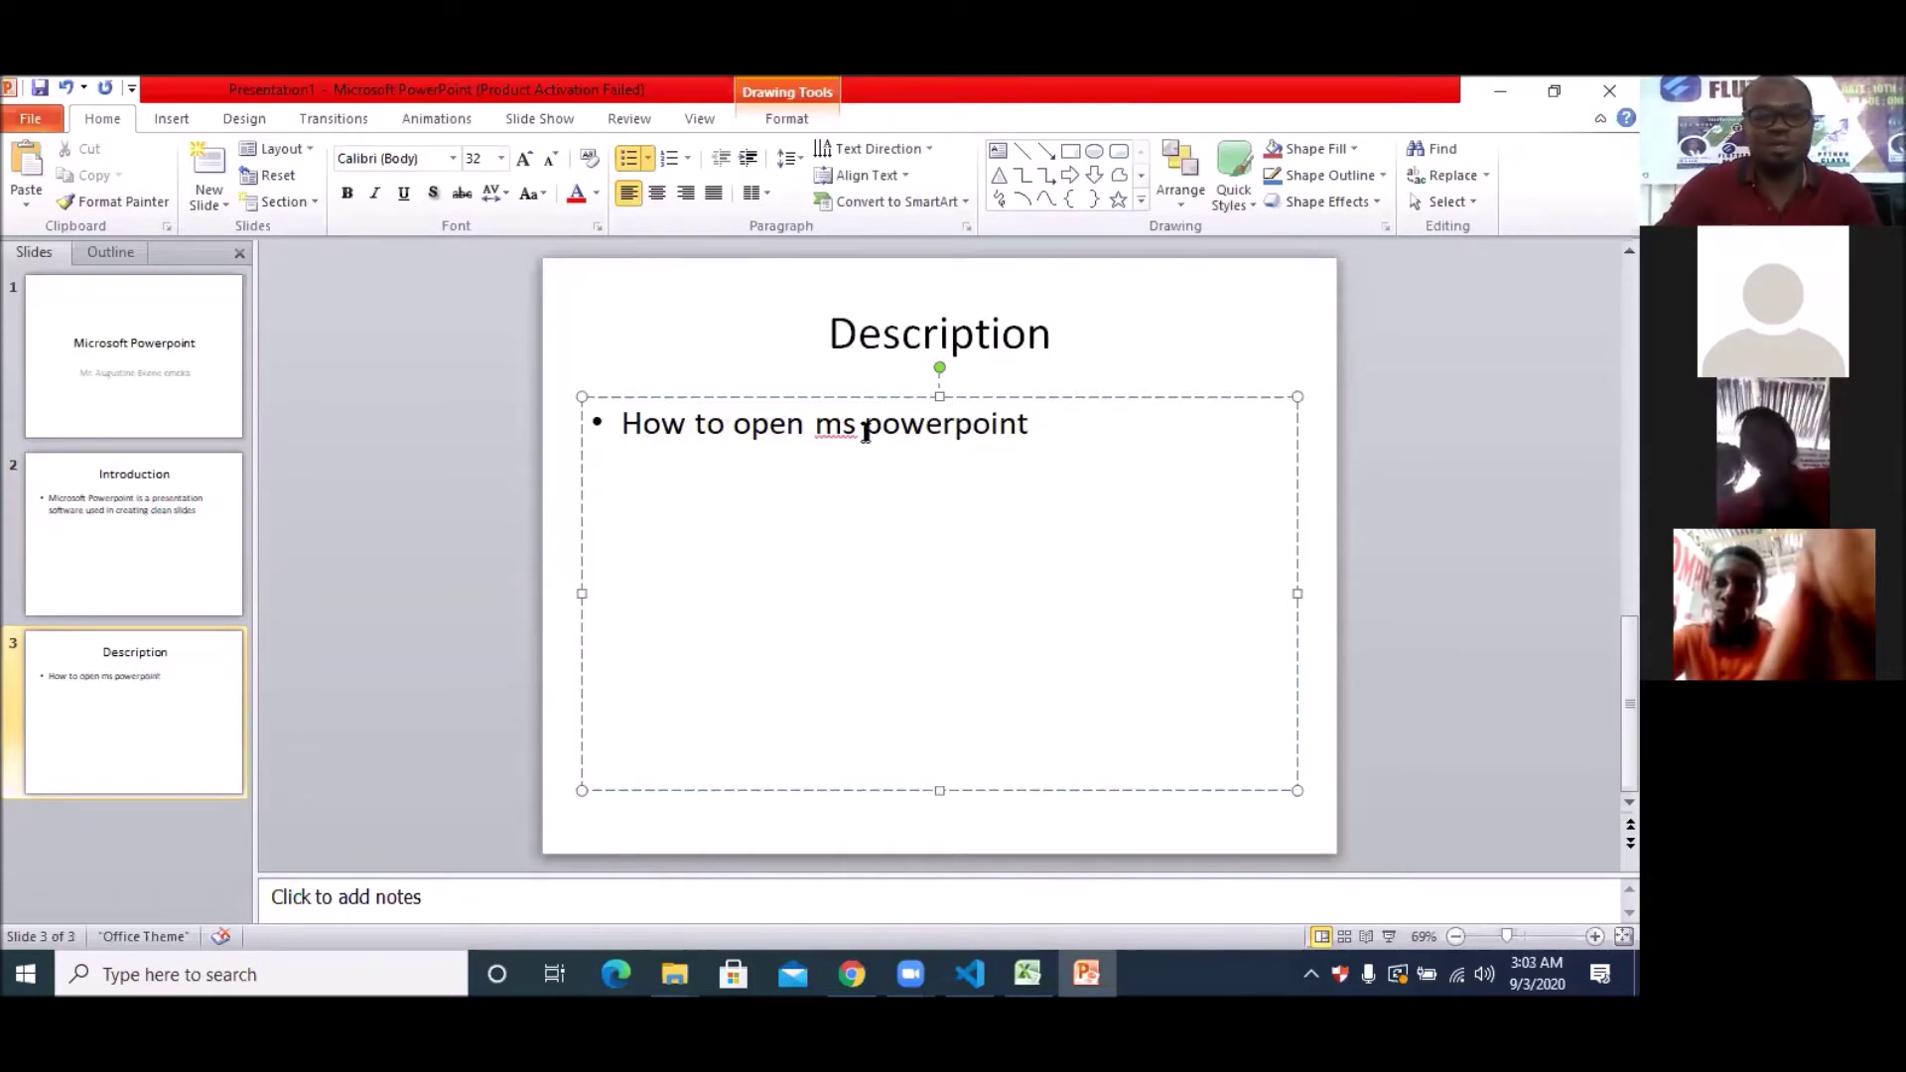
pyautogui.press('BackSpace')
pyautogui.write('-')
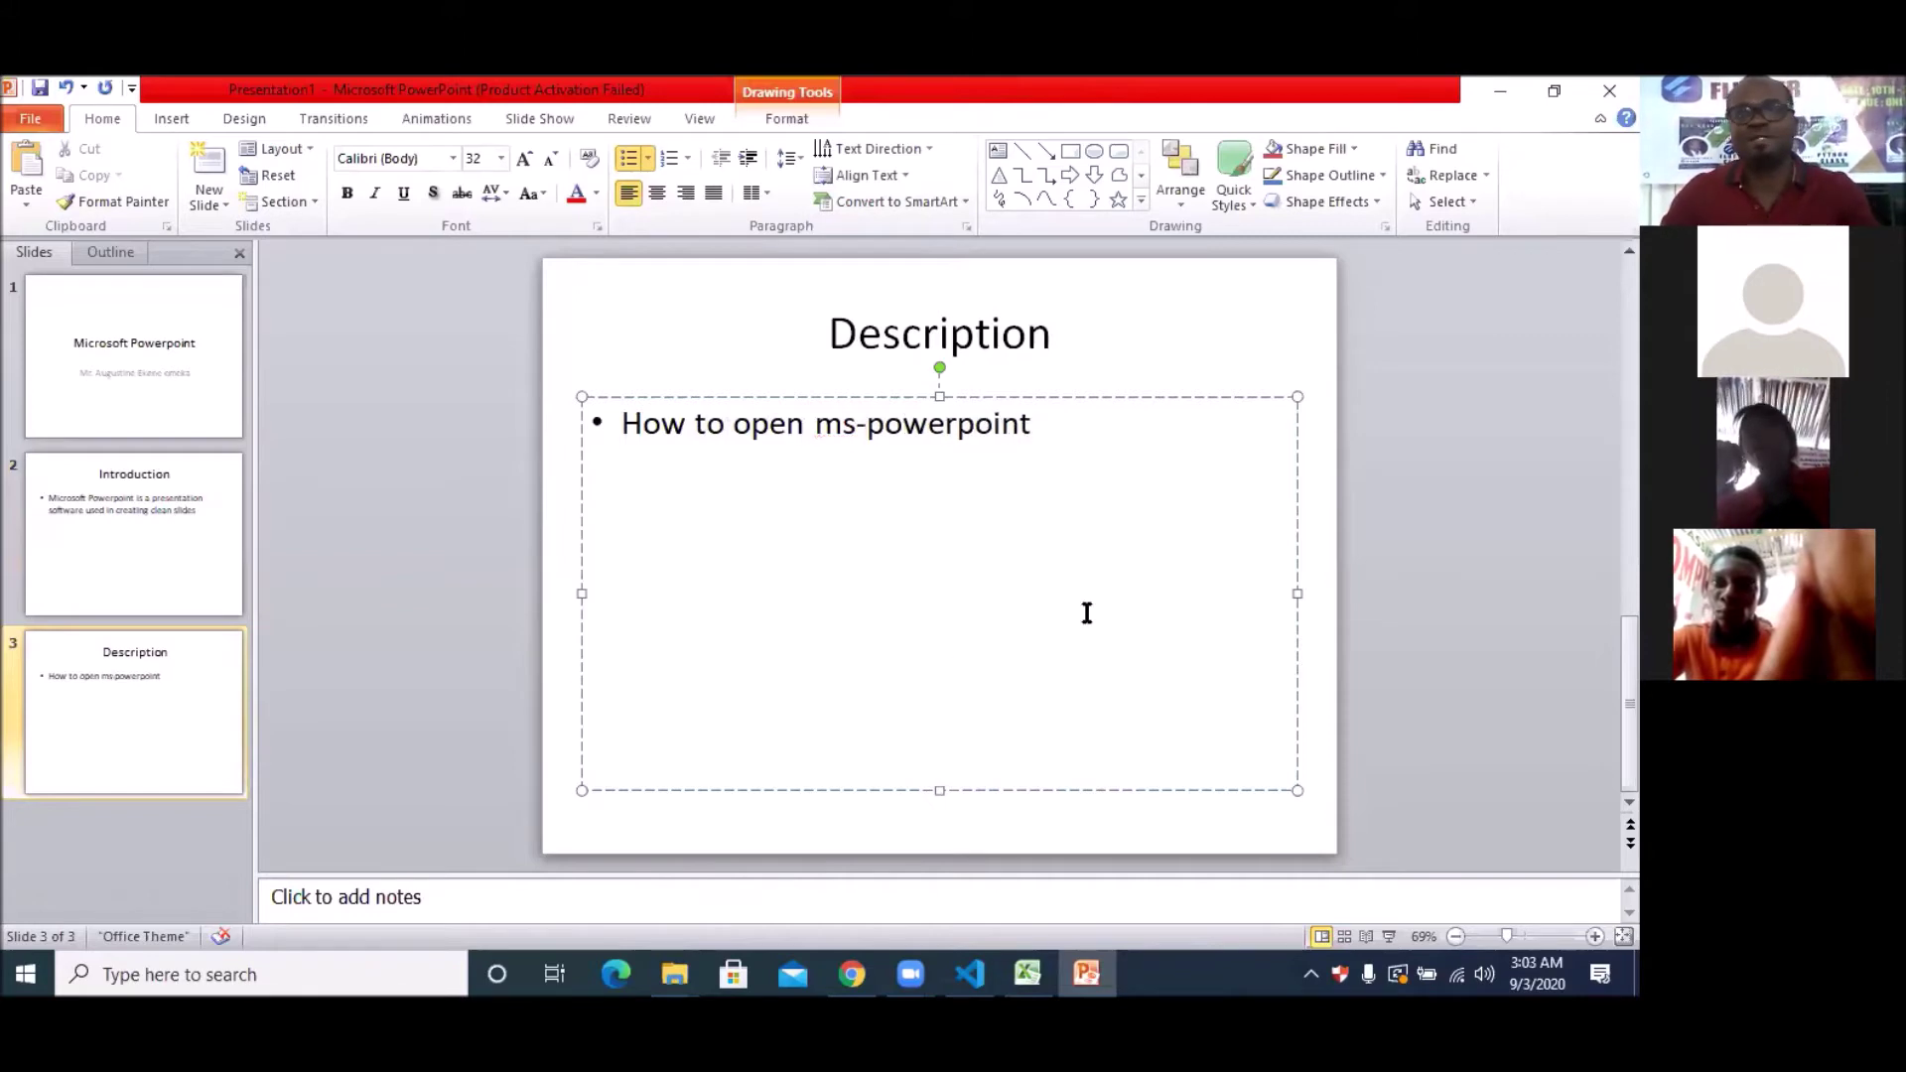
pyautogui.click(1078, 435)
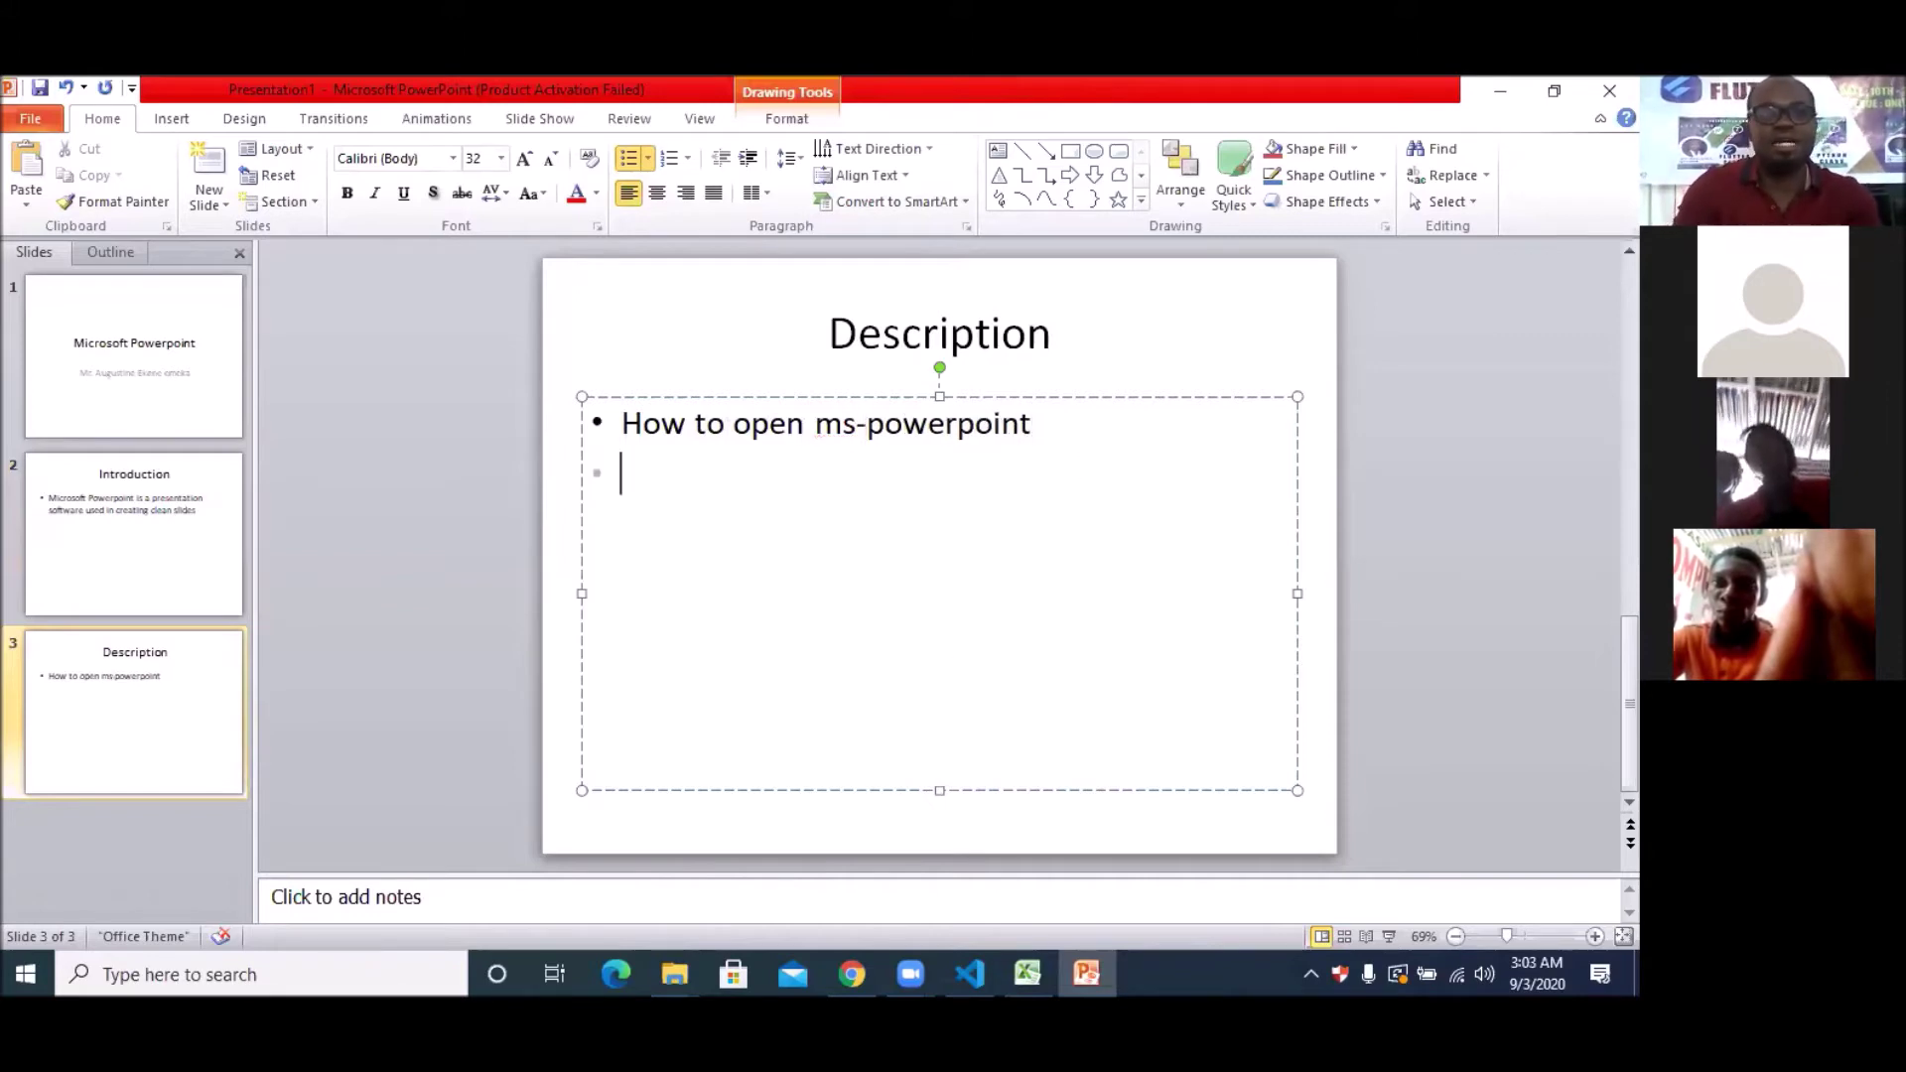
# Step: List steps 1–4, from clicking the start button to clicking microsoft powerpoint 2010
pyautogui.write('1.')
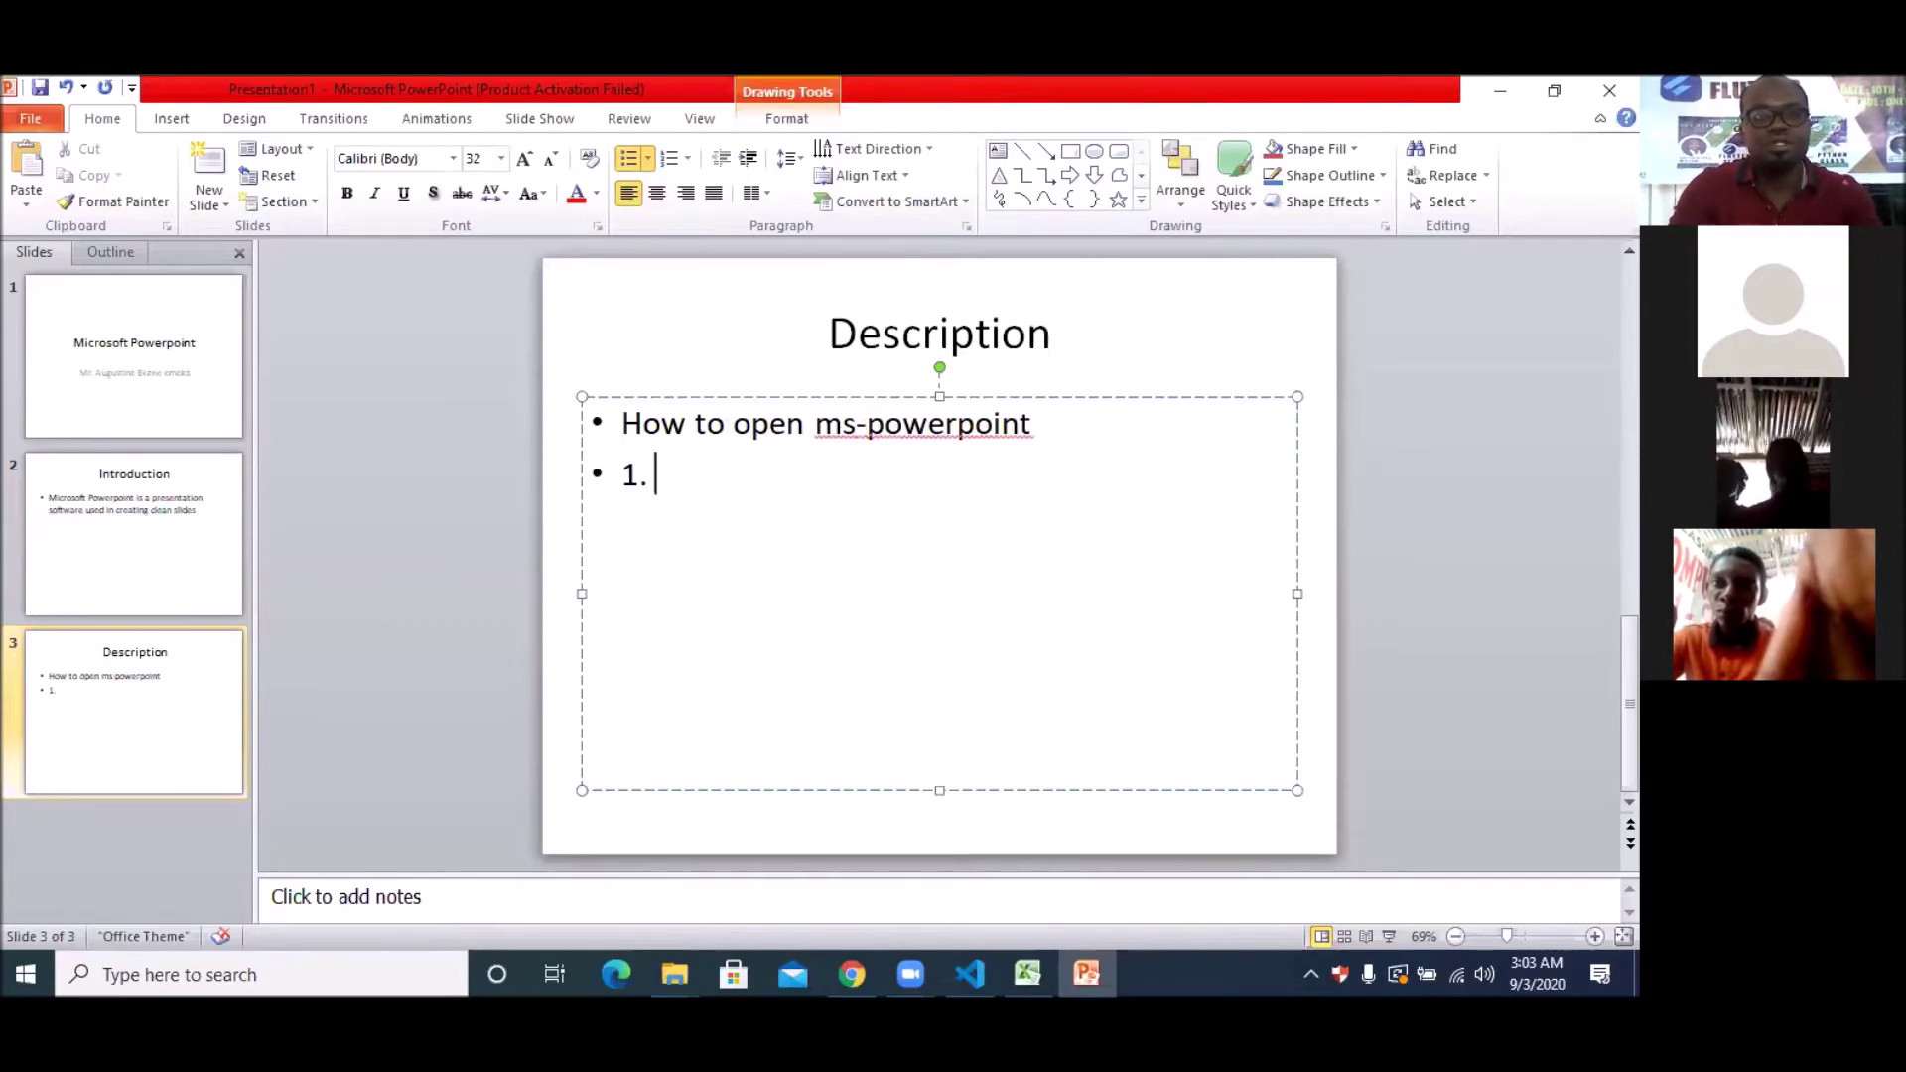
pyautogui.write(' c')
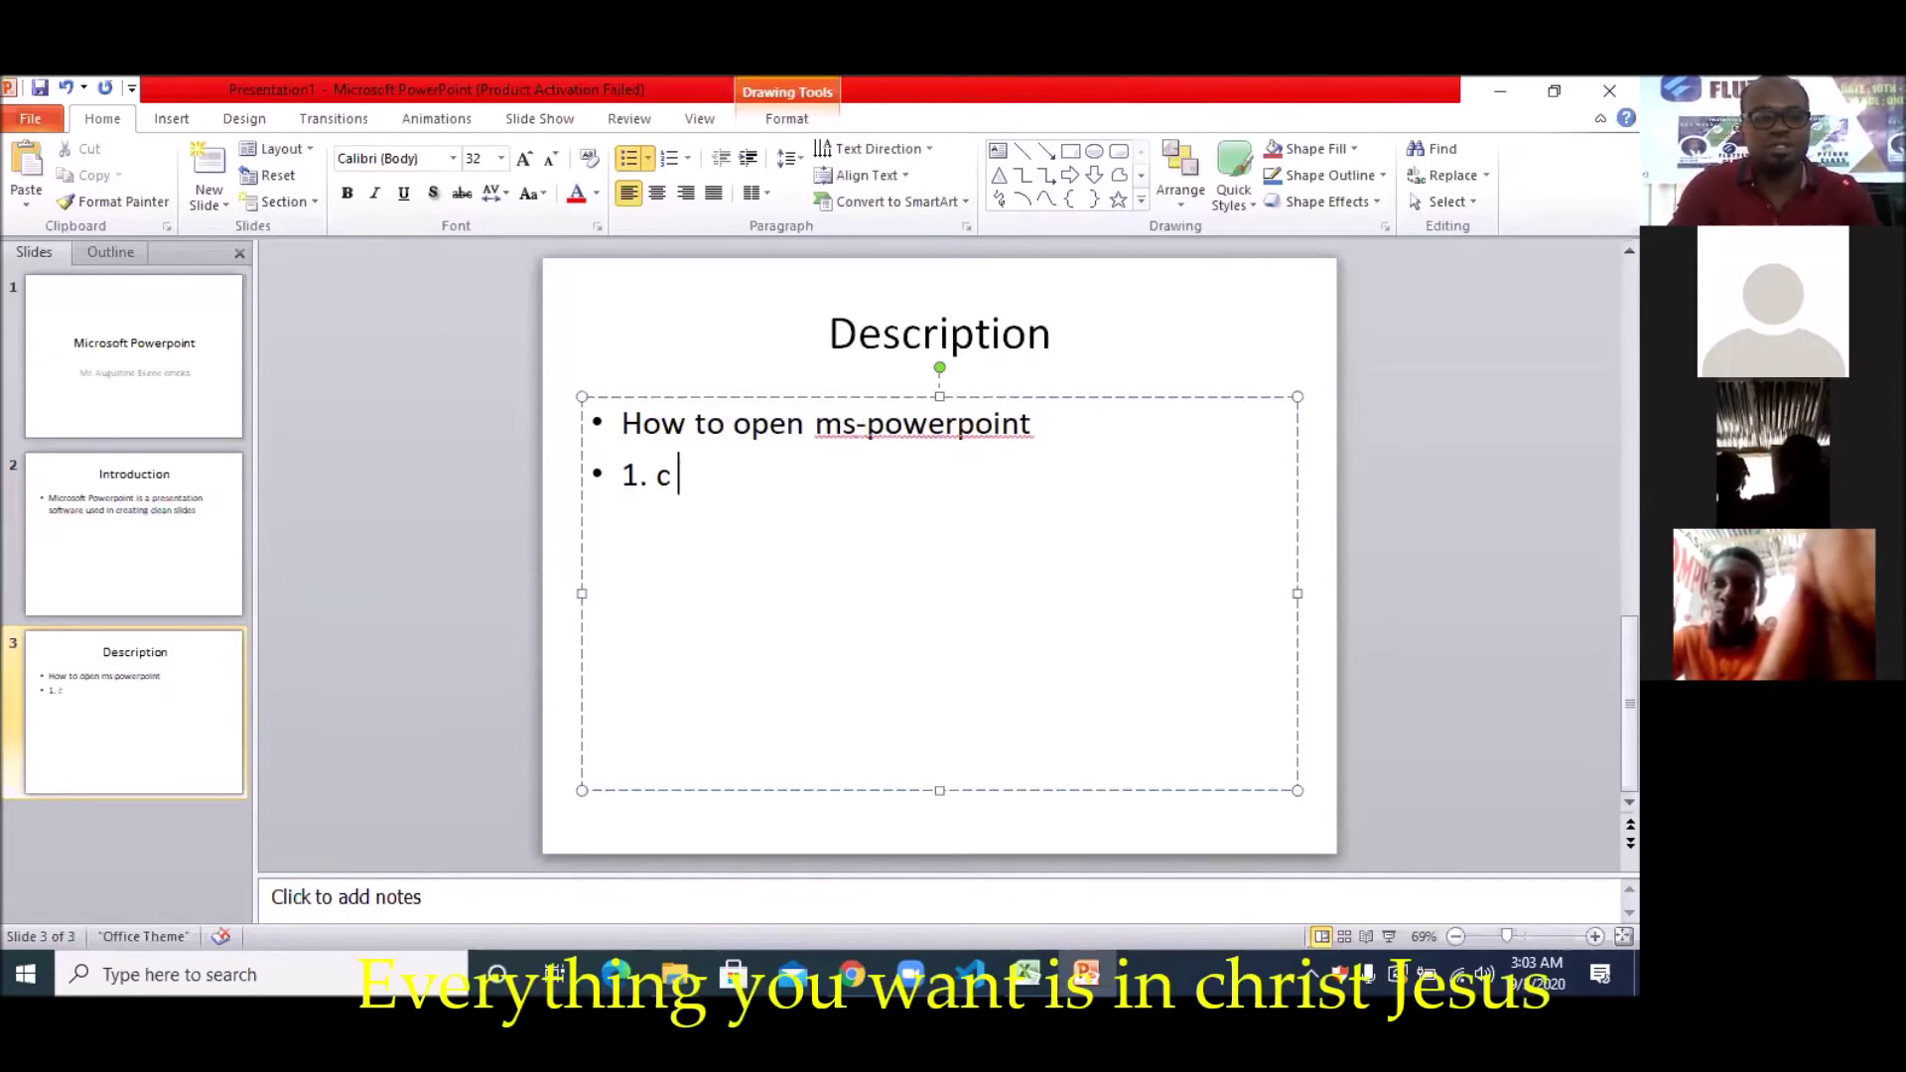
pyautogui.write('lick')
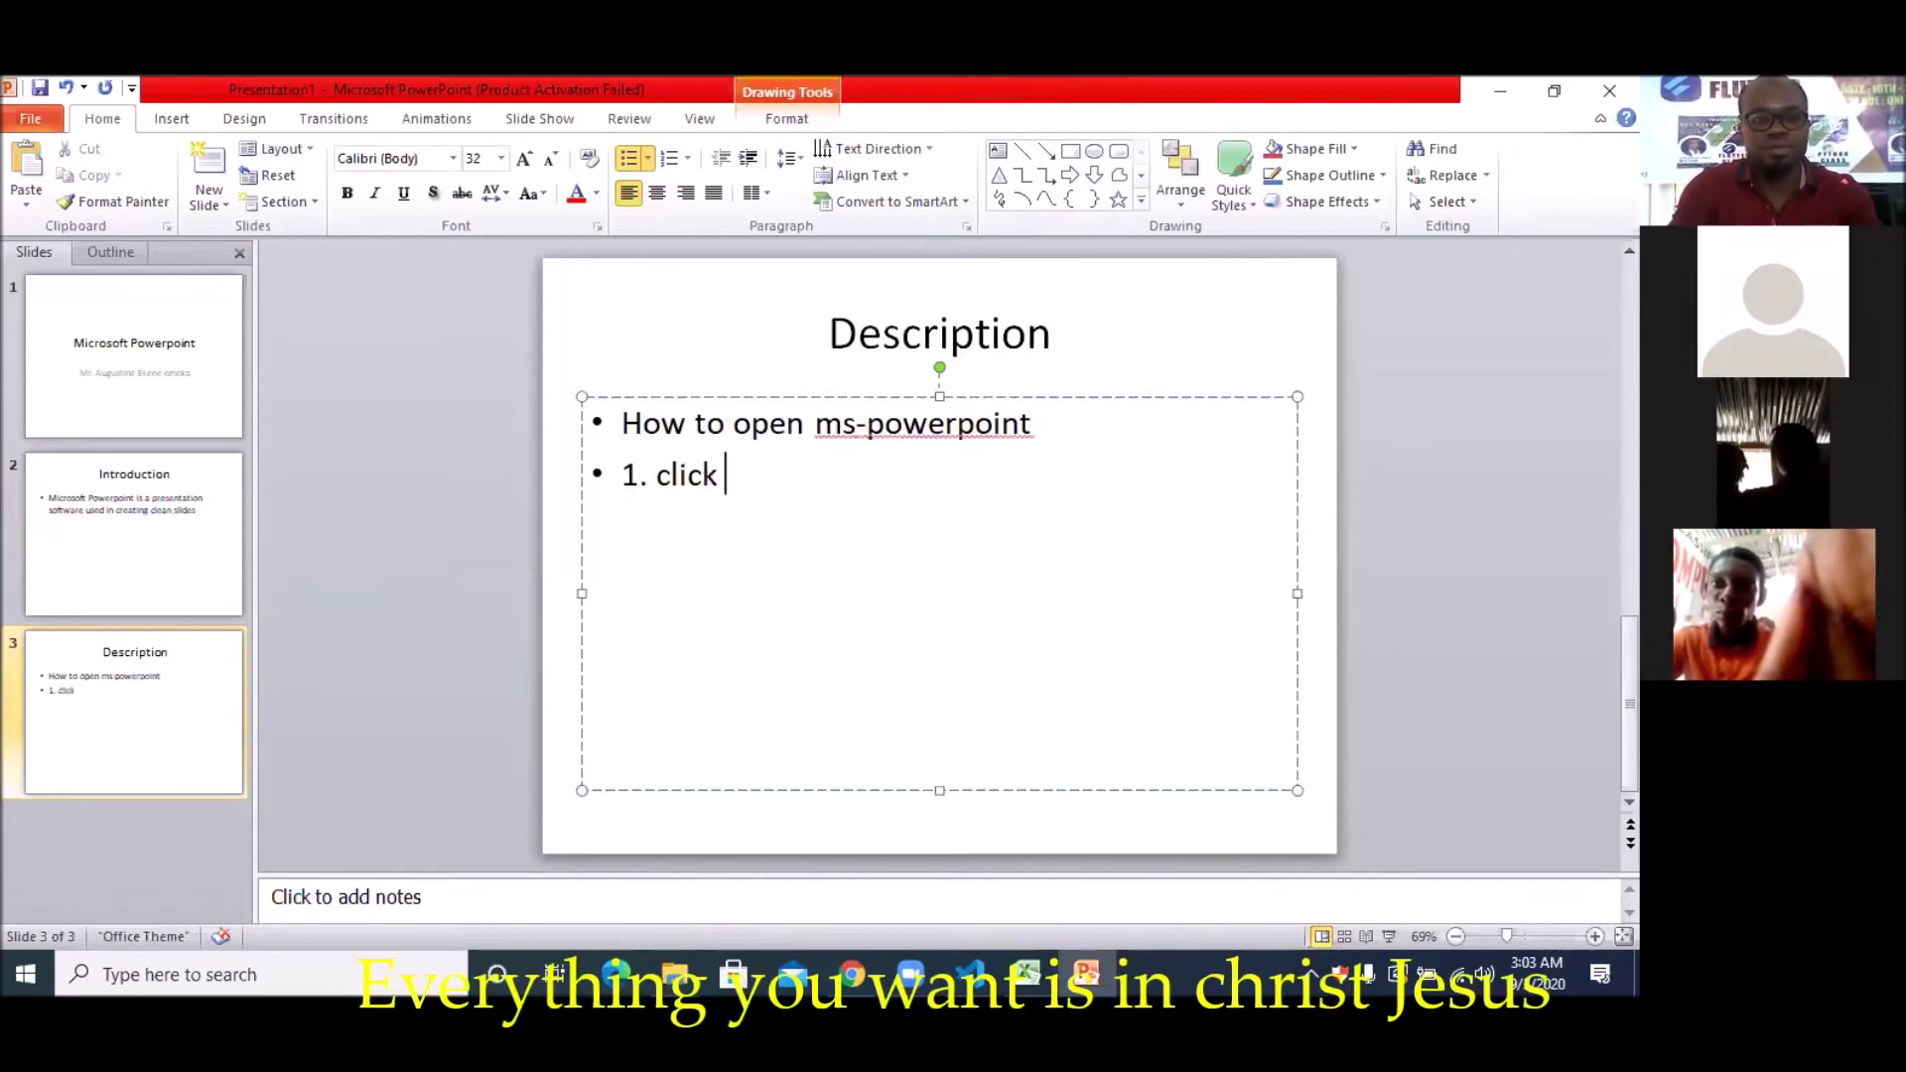
pyautogui.write(' on the st')
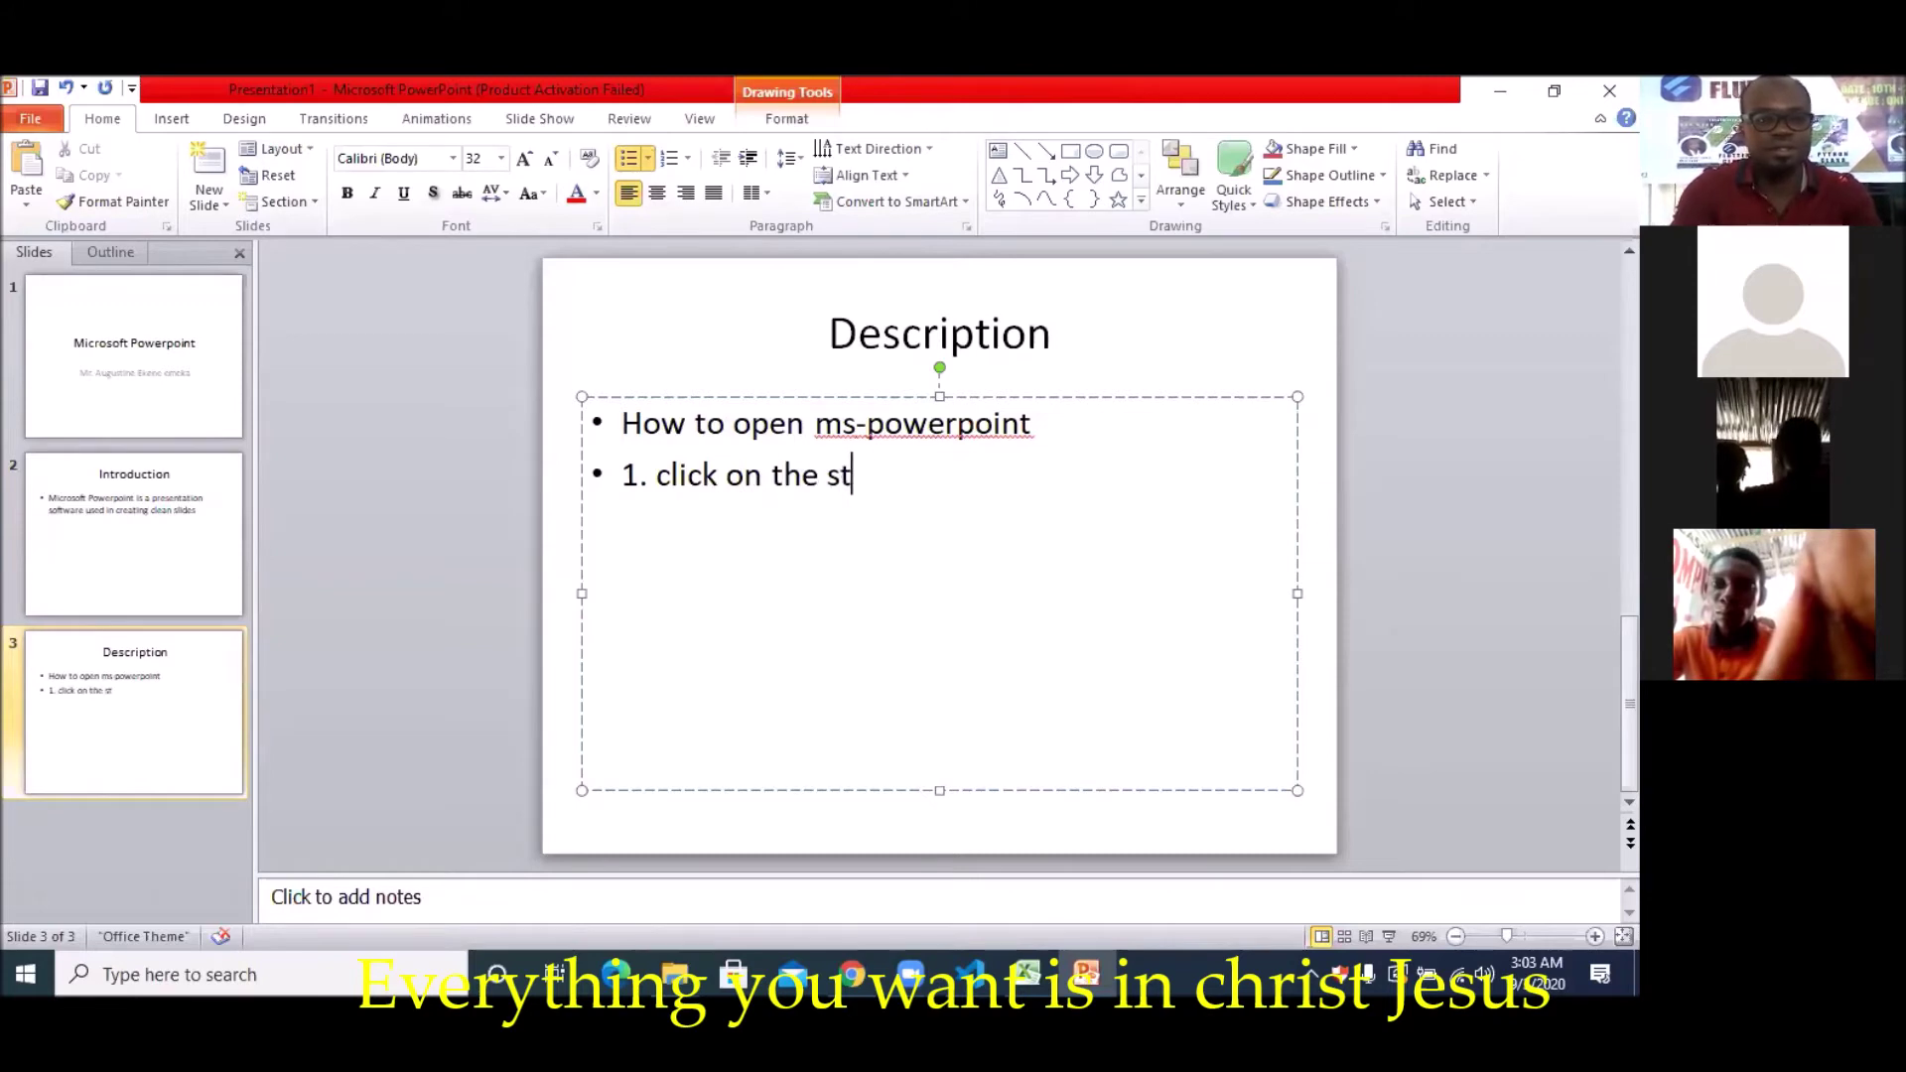
pyautogui.write('art bu')
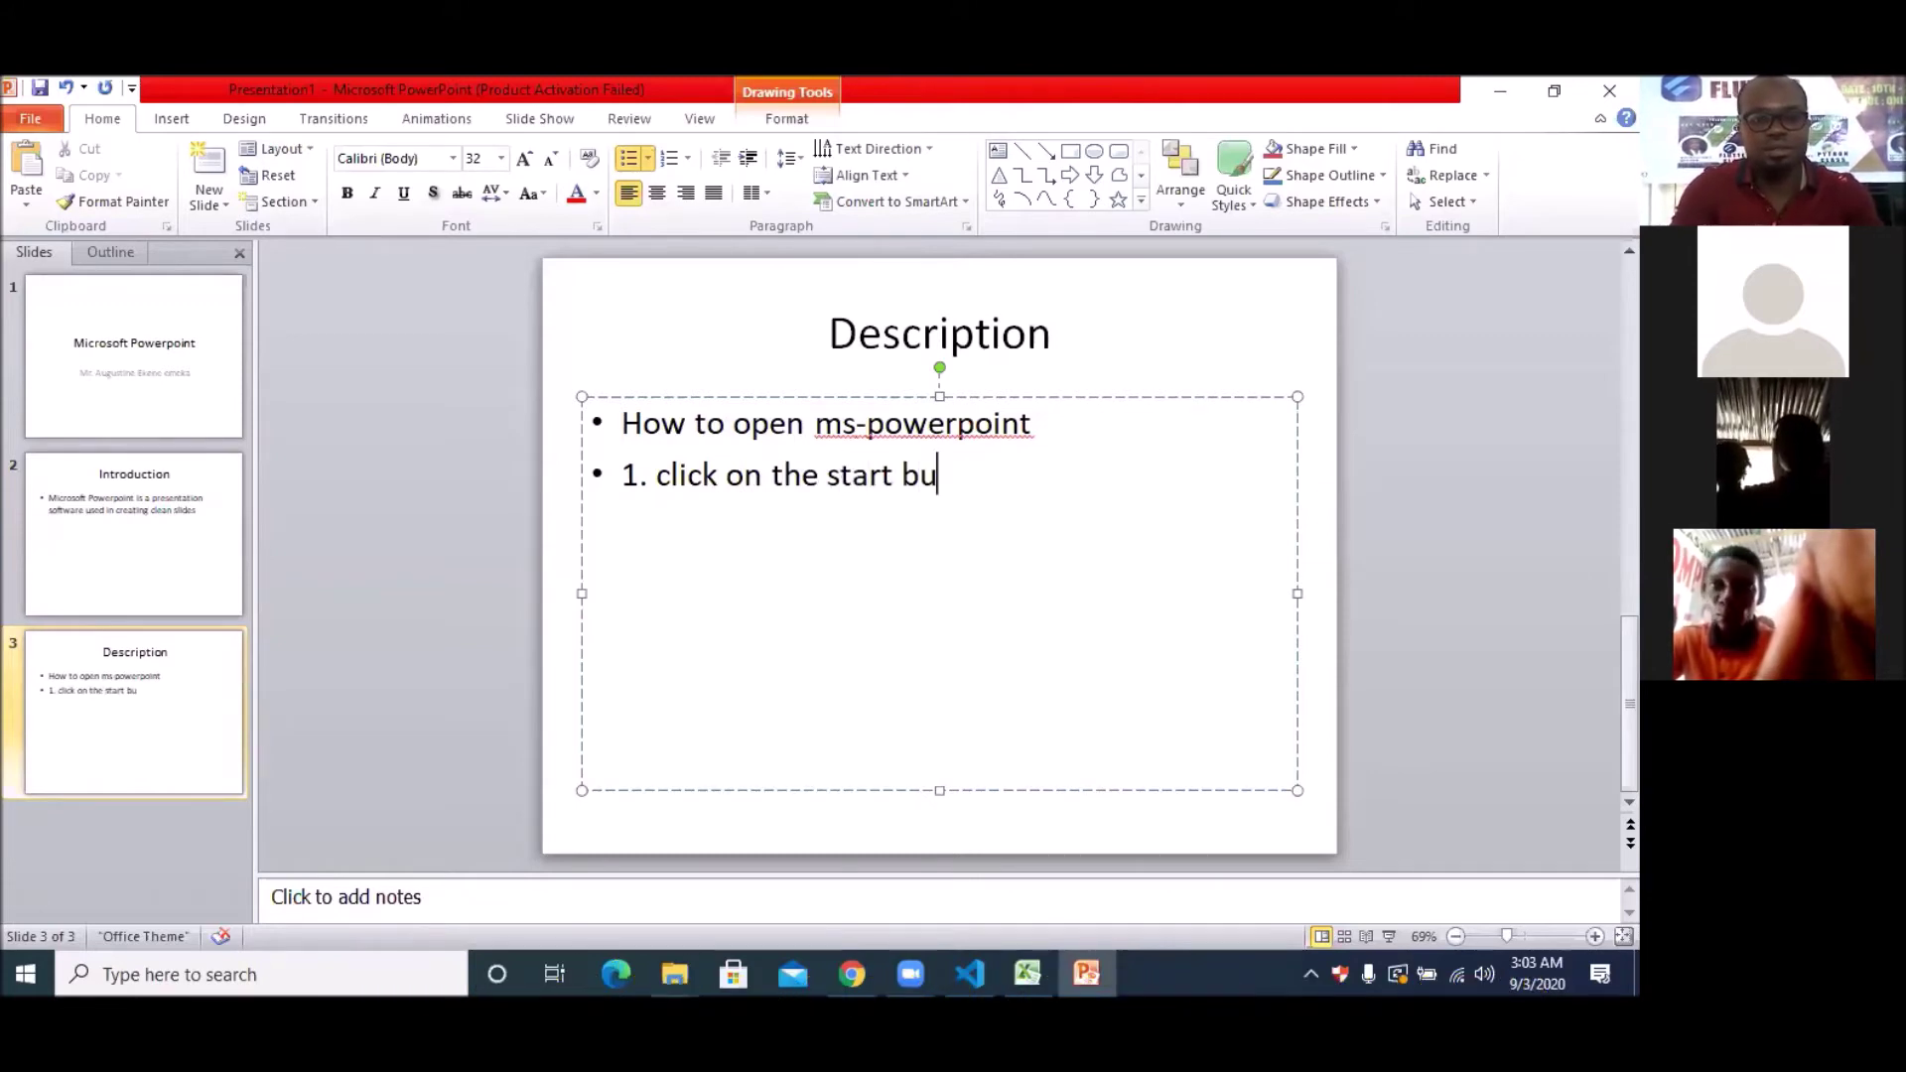
pyautogui.write('tton')
pyautogui.press('Return')
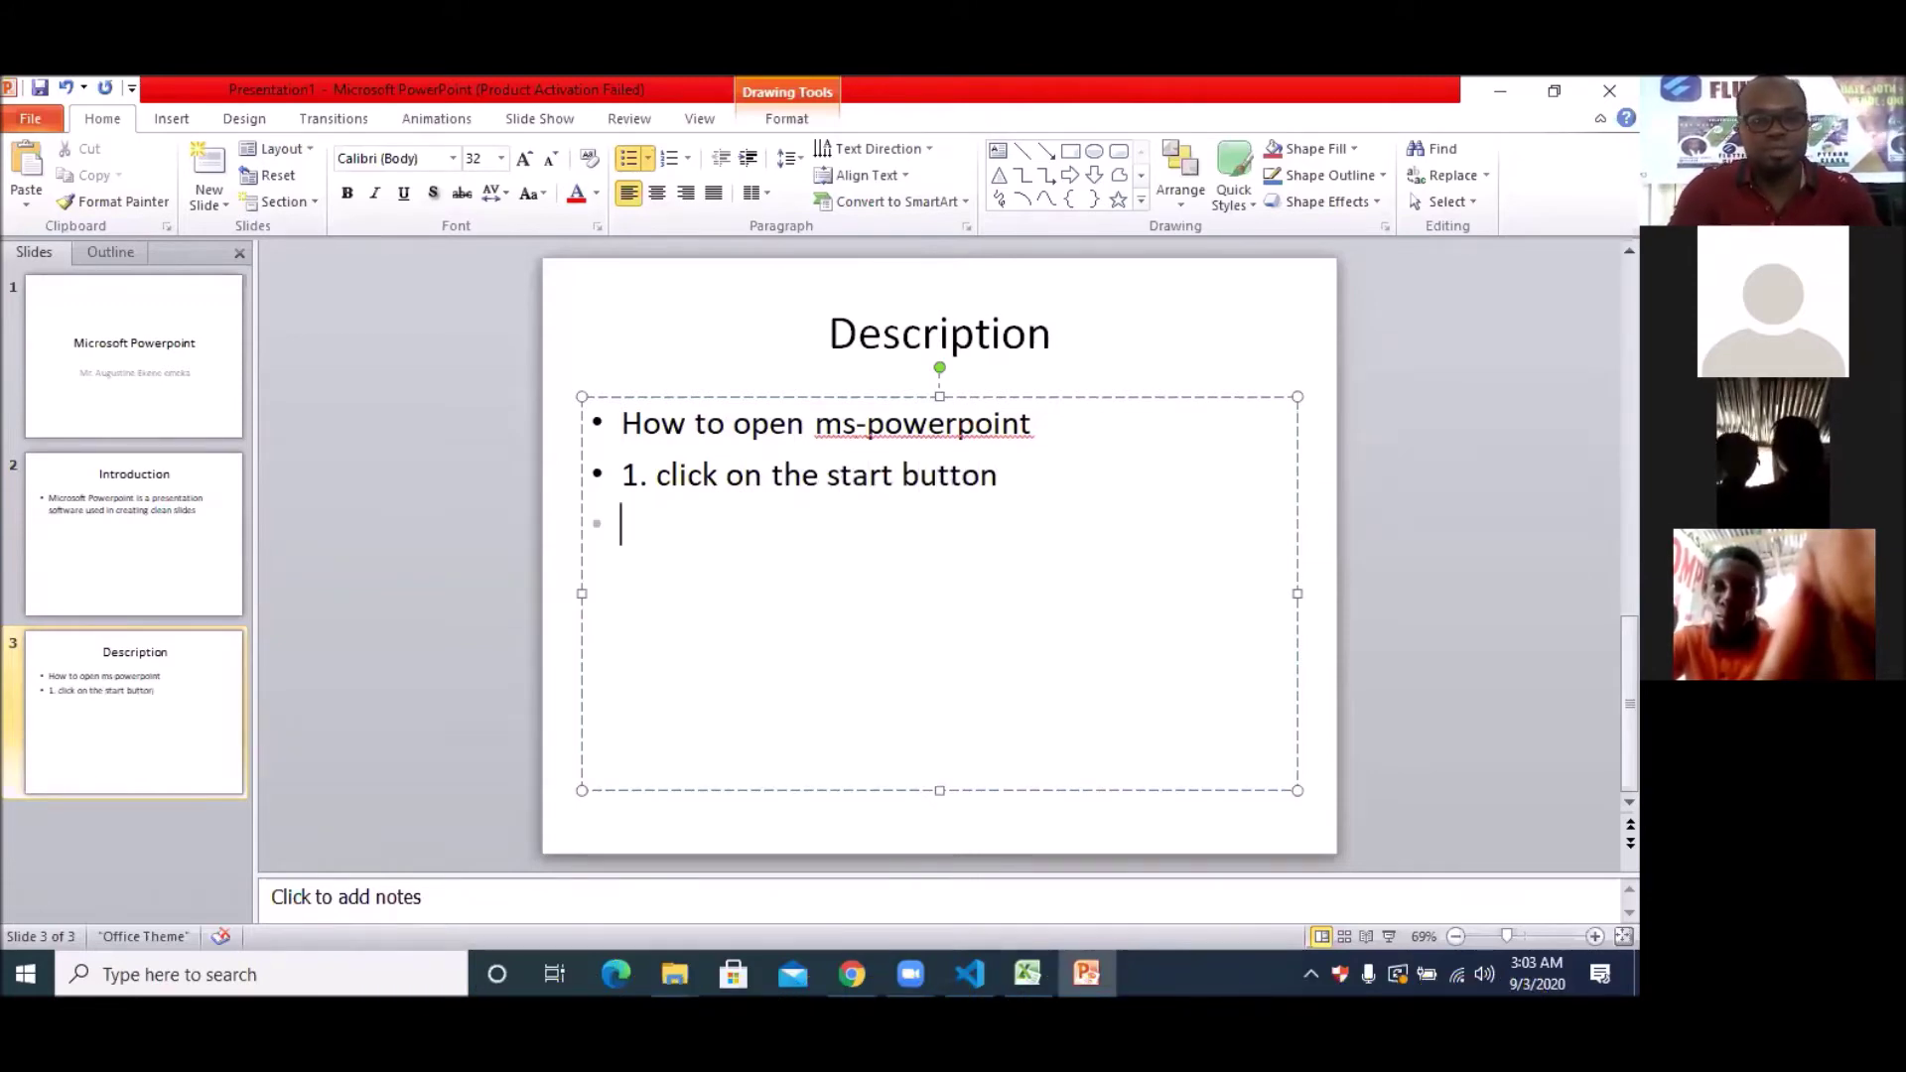
pyautogui.write('2. ')
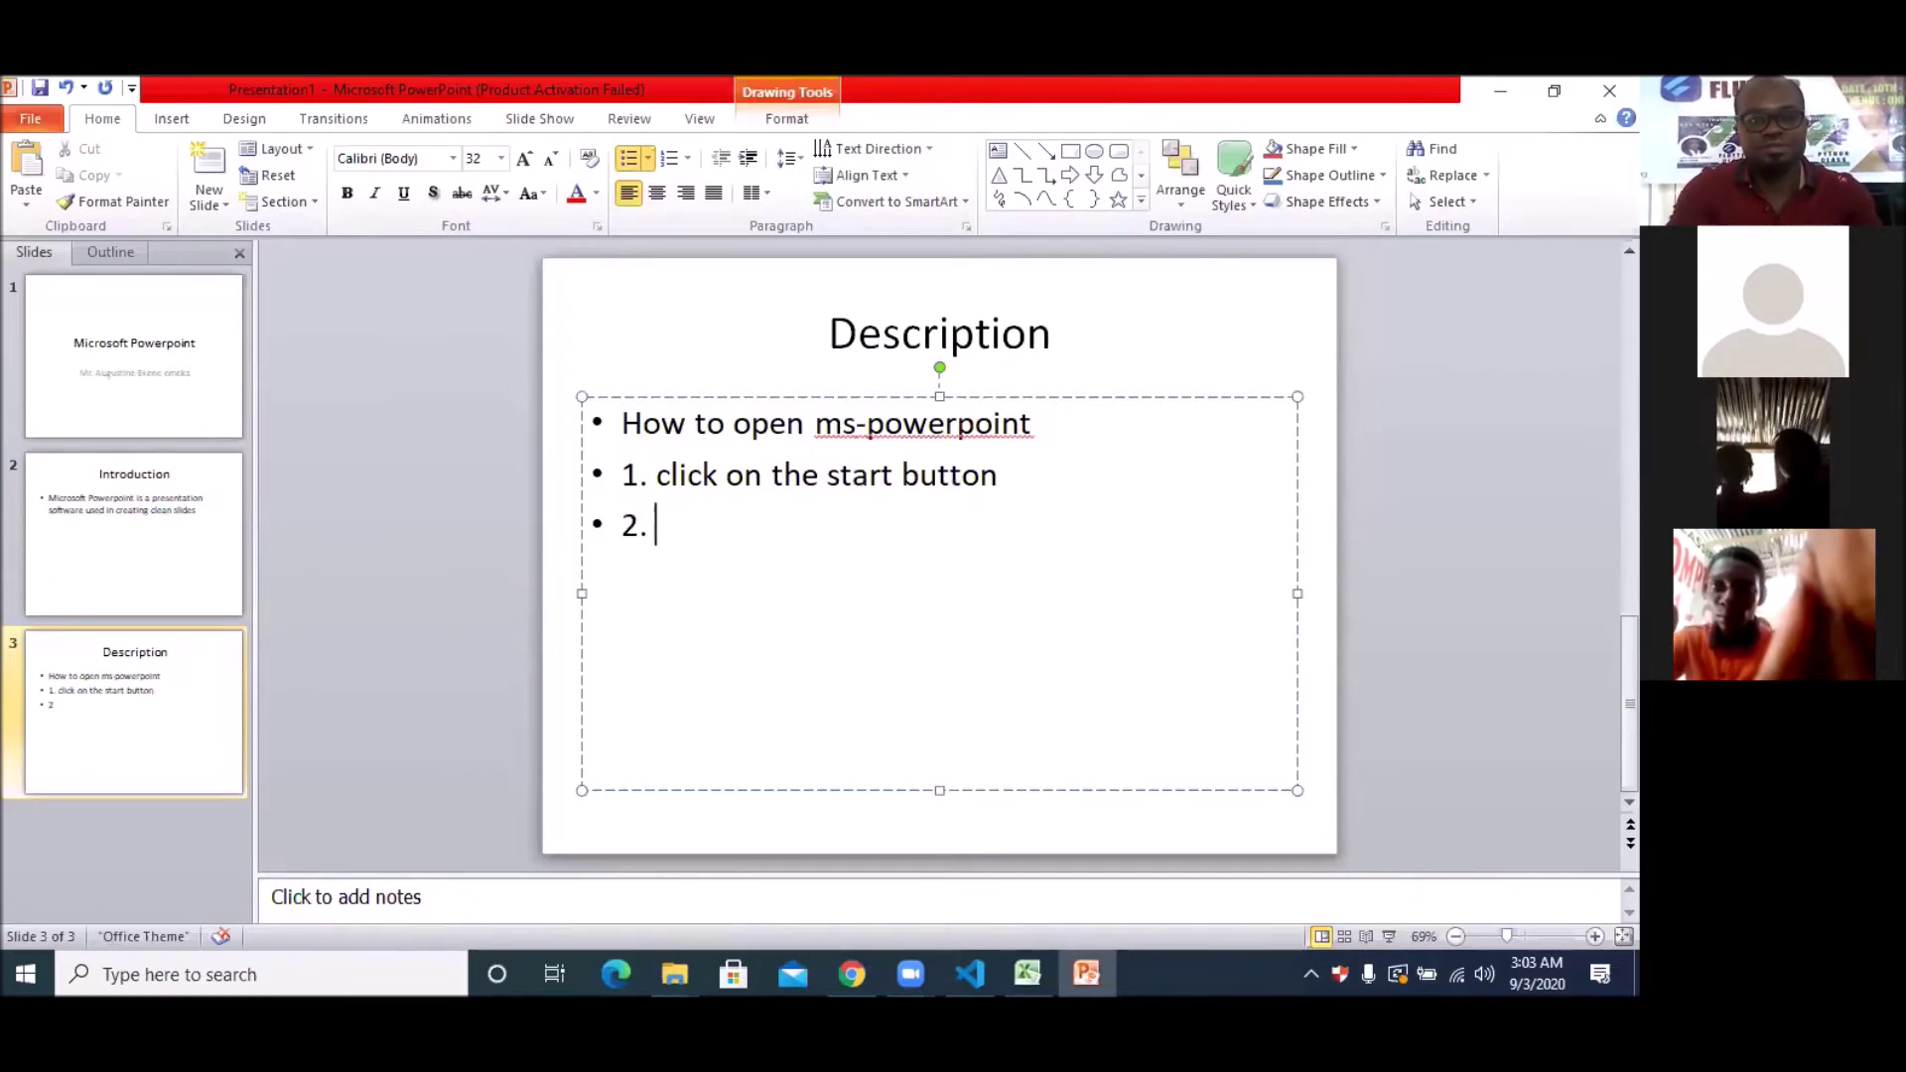
pyautogui.write('click')
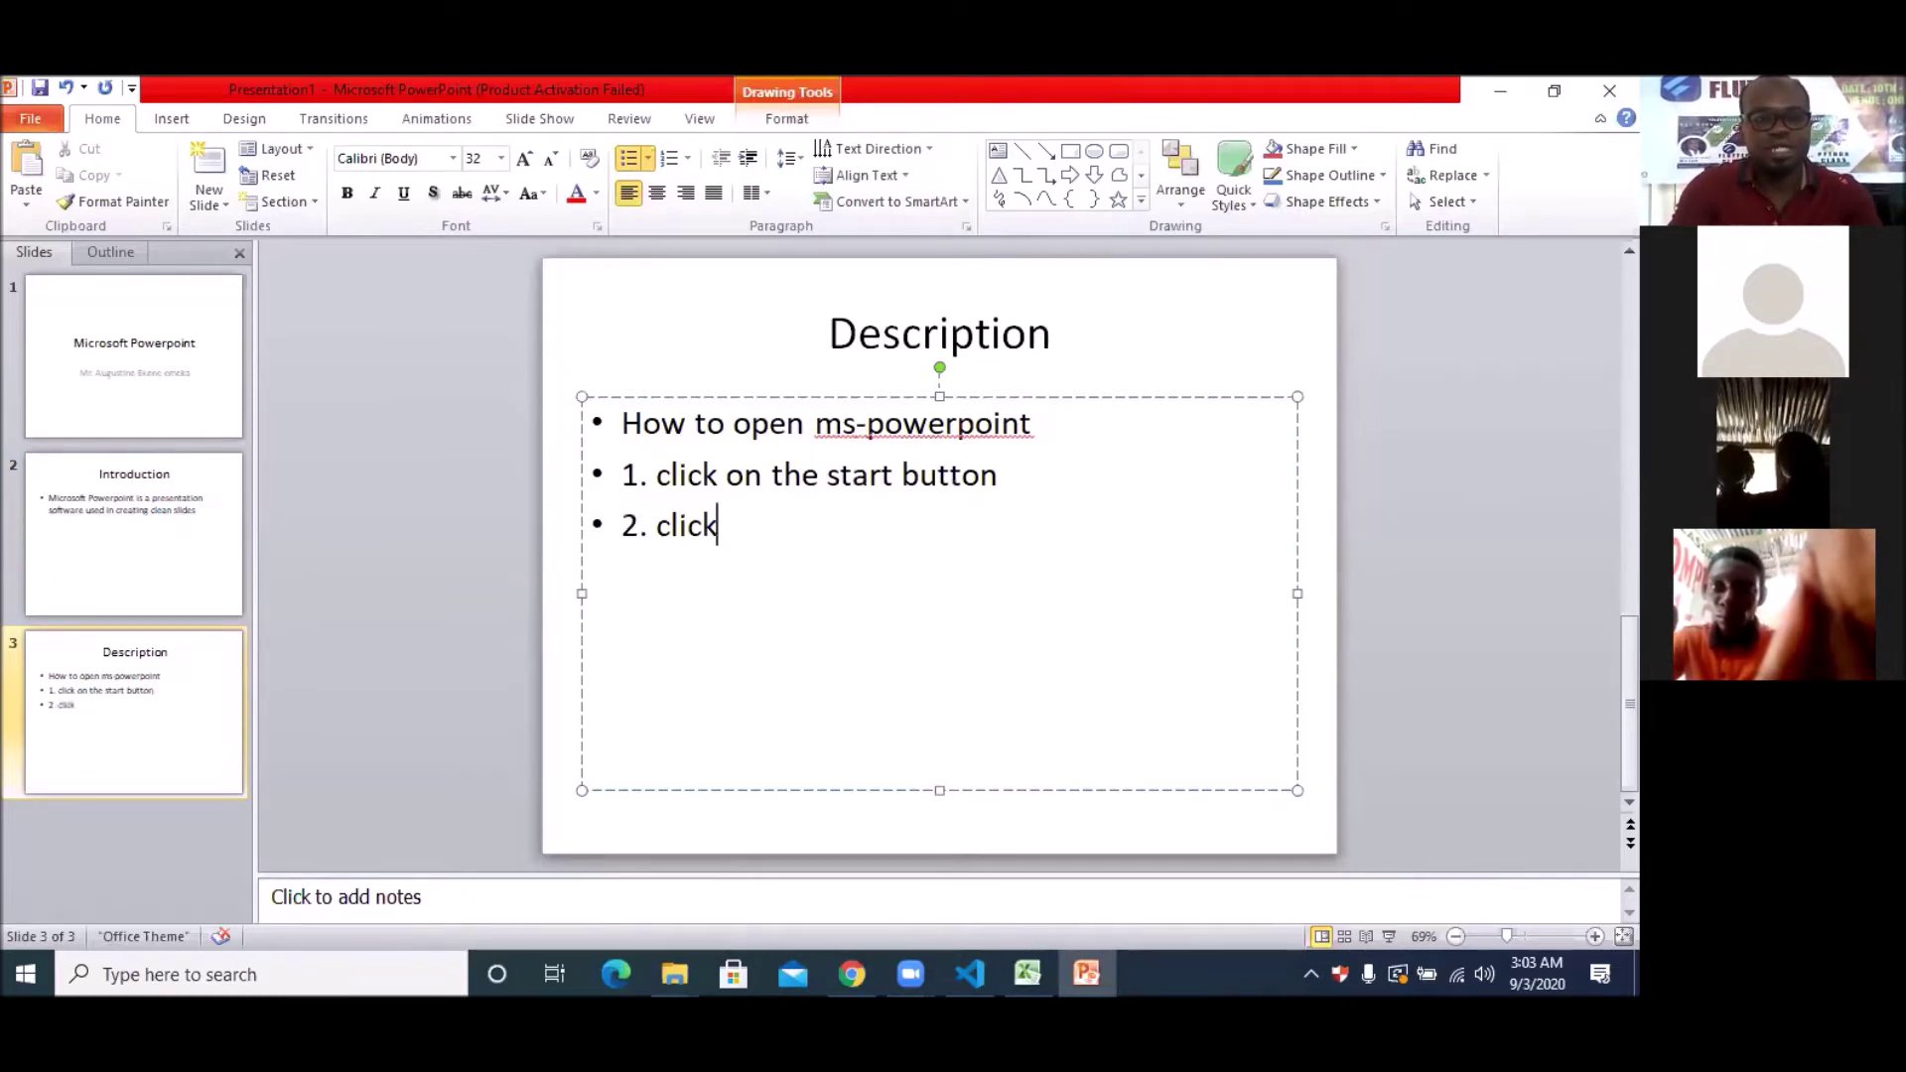
pyautogui.write(' on all ')
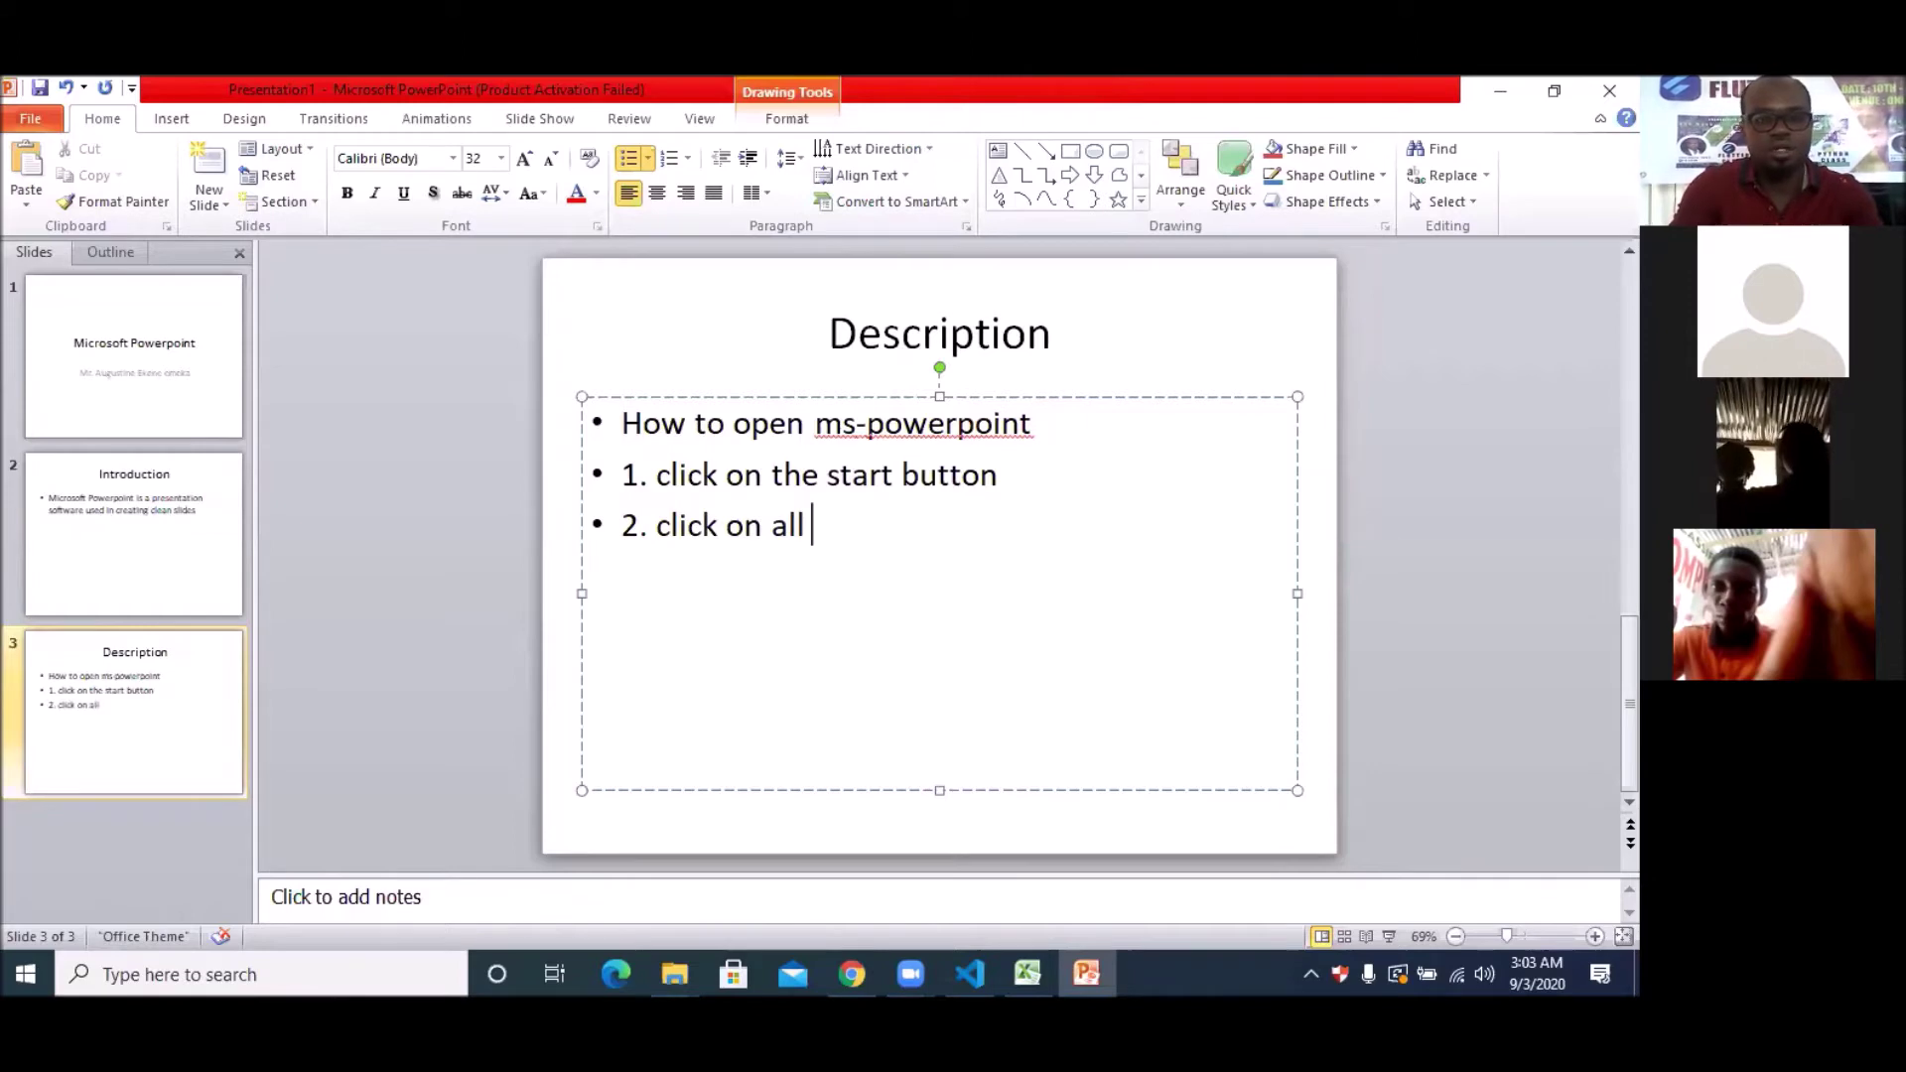
pyautogui.write('progra')
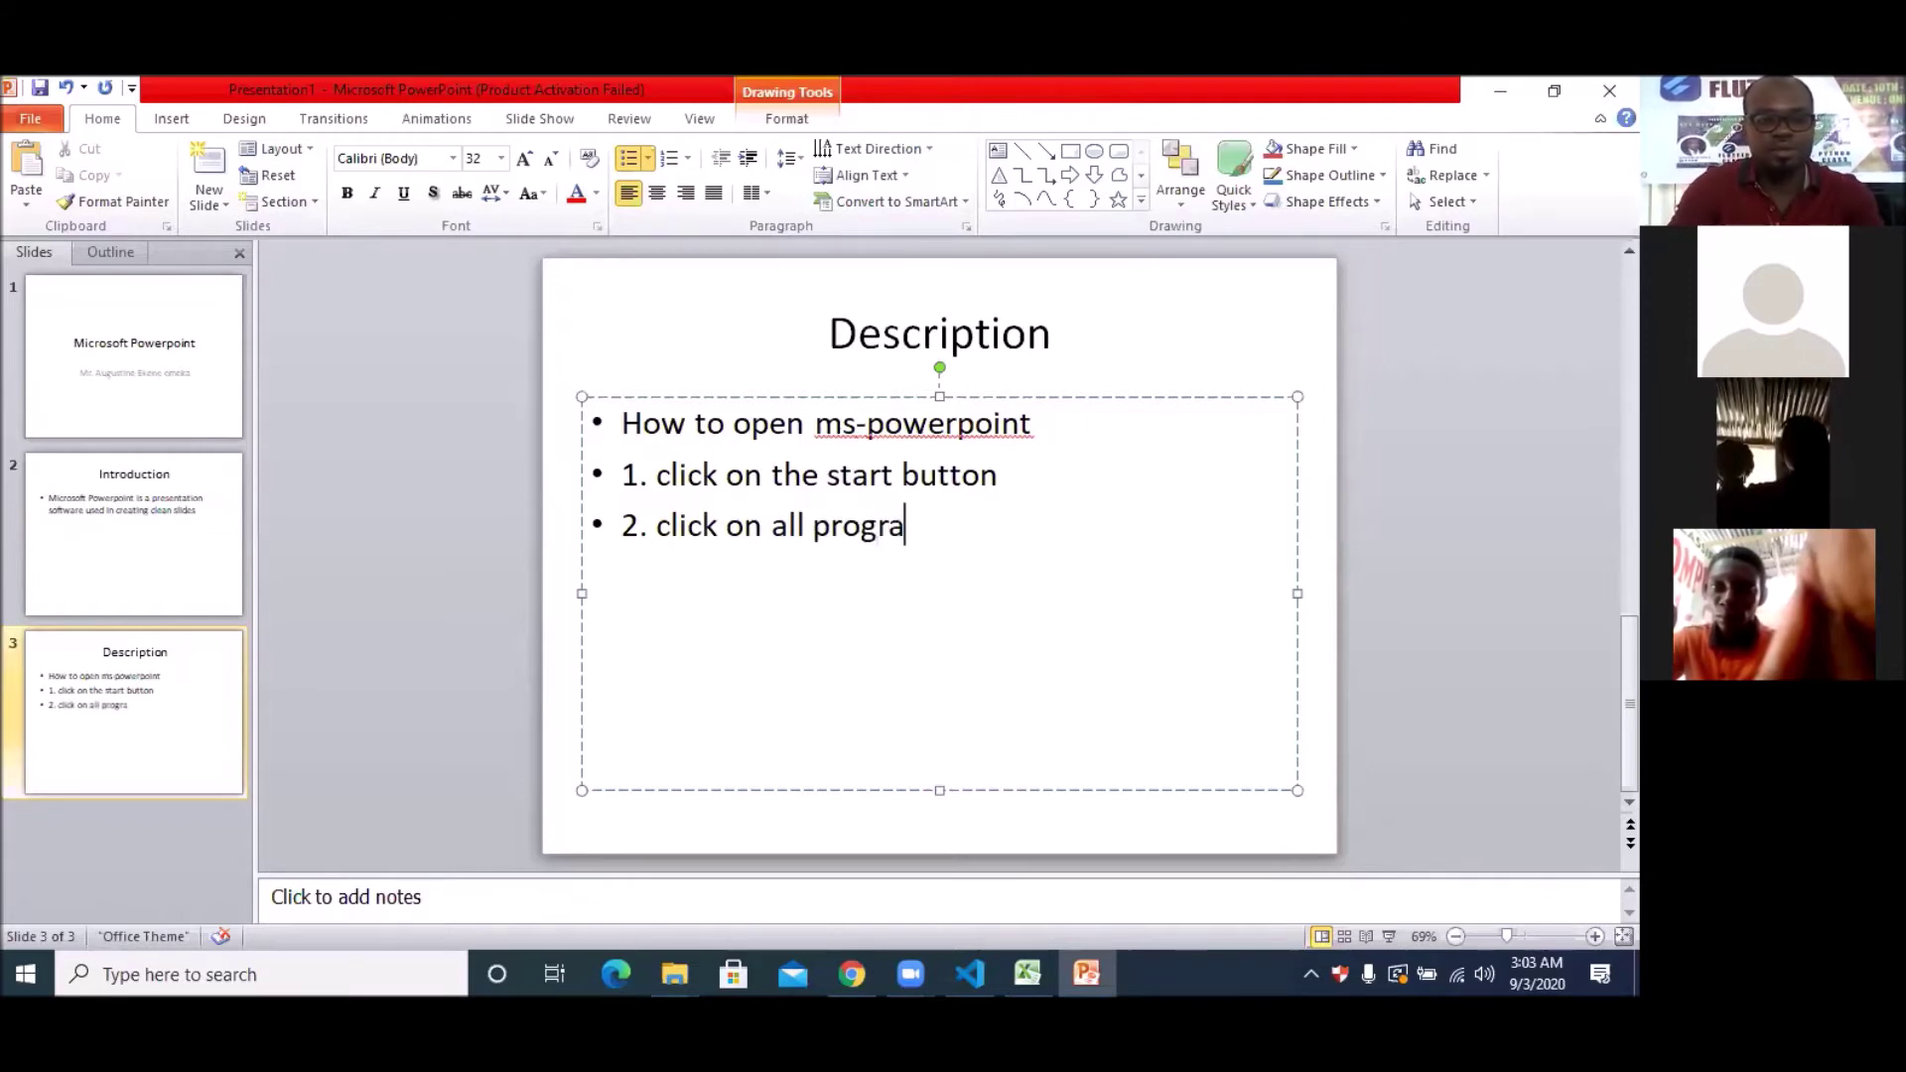
pyautogui.write('ms ')
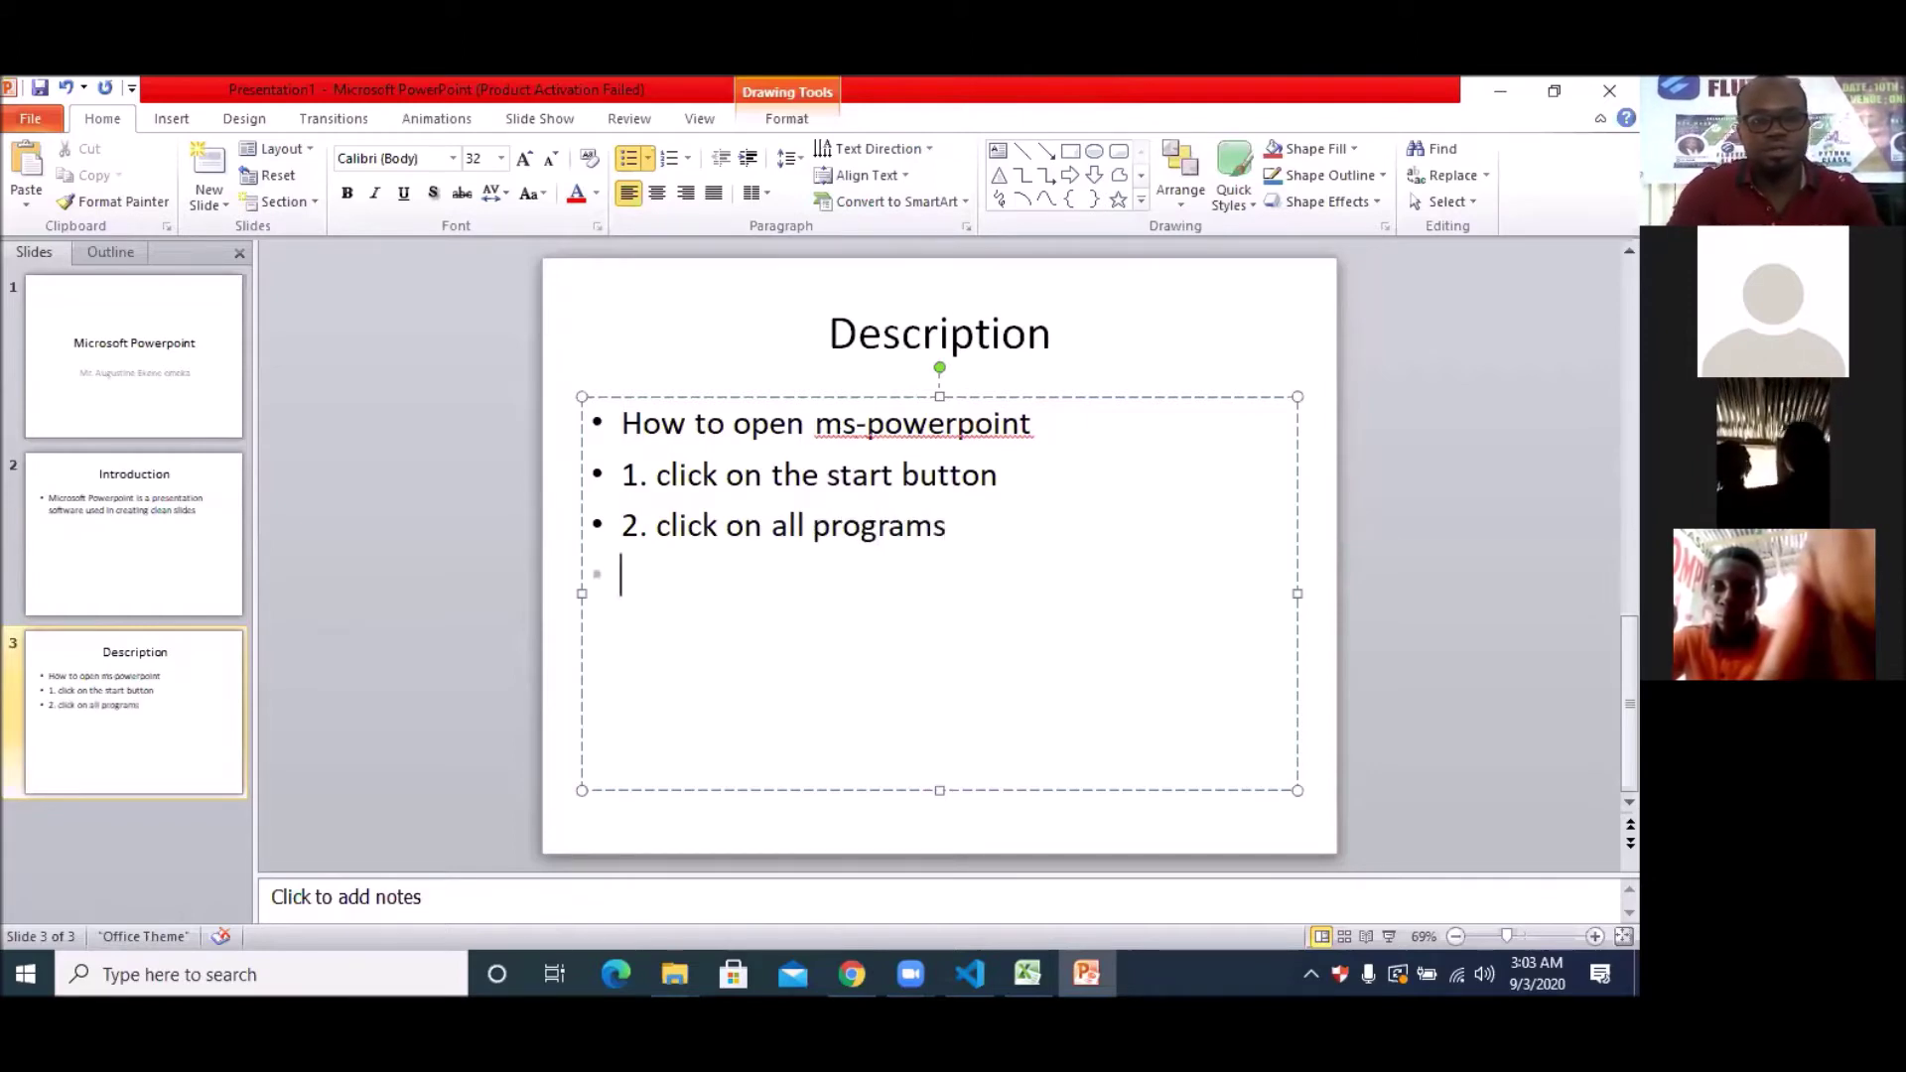
pyautogui.write('3. click on ')
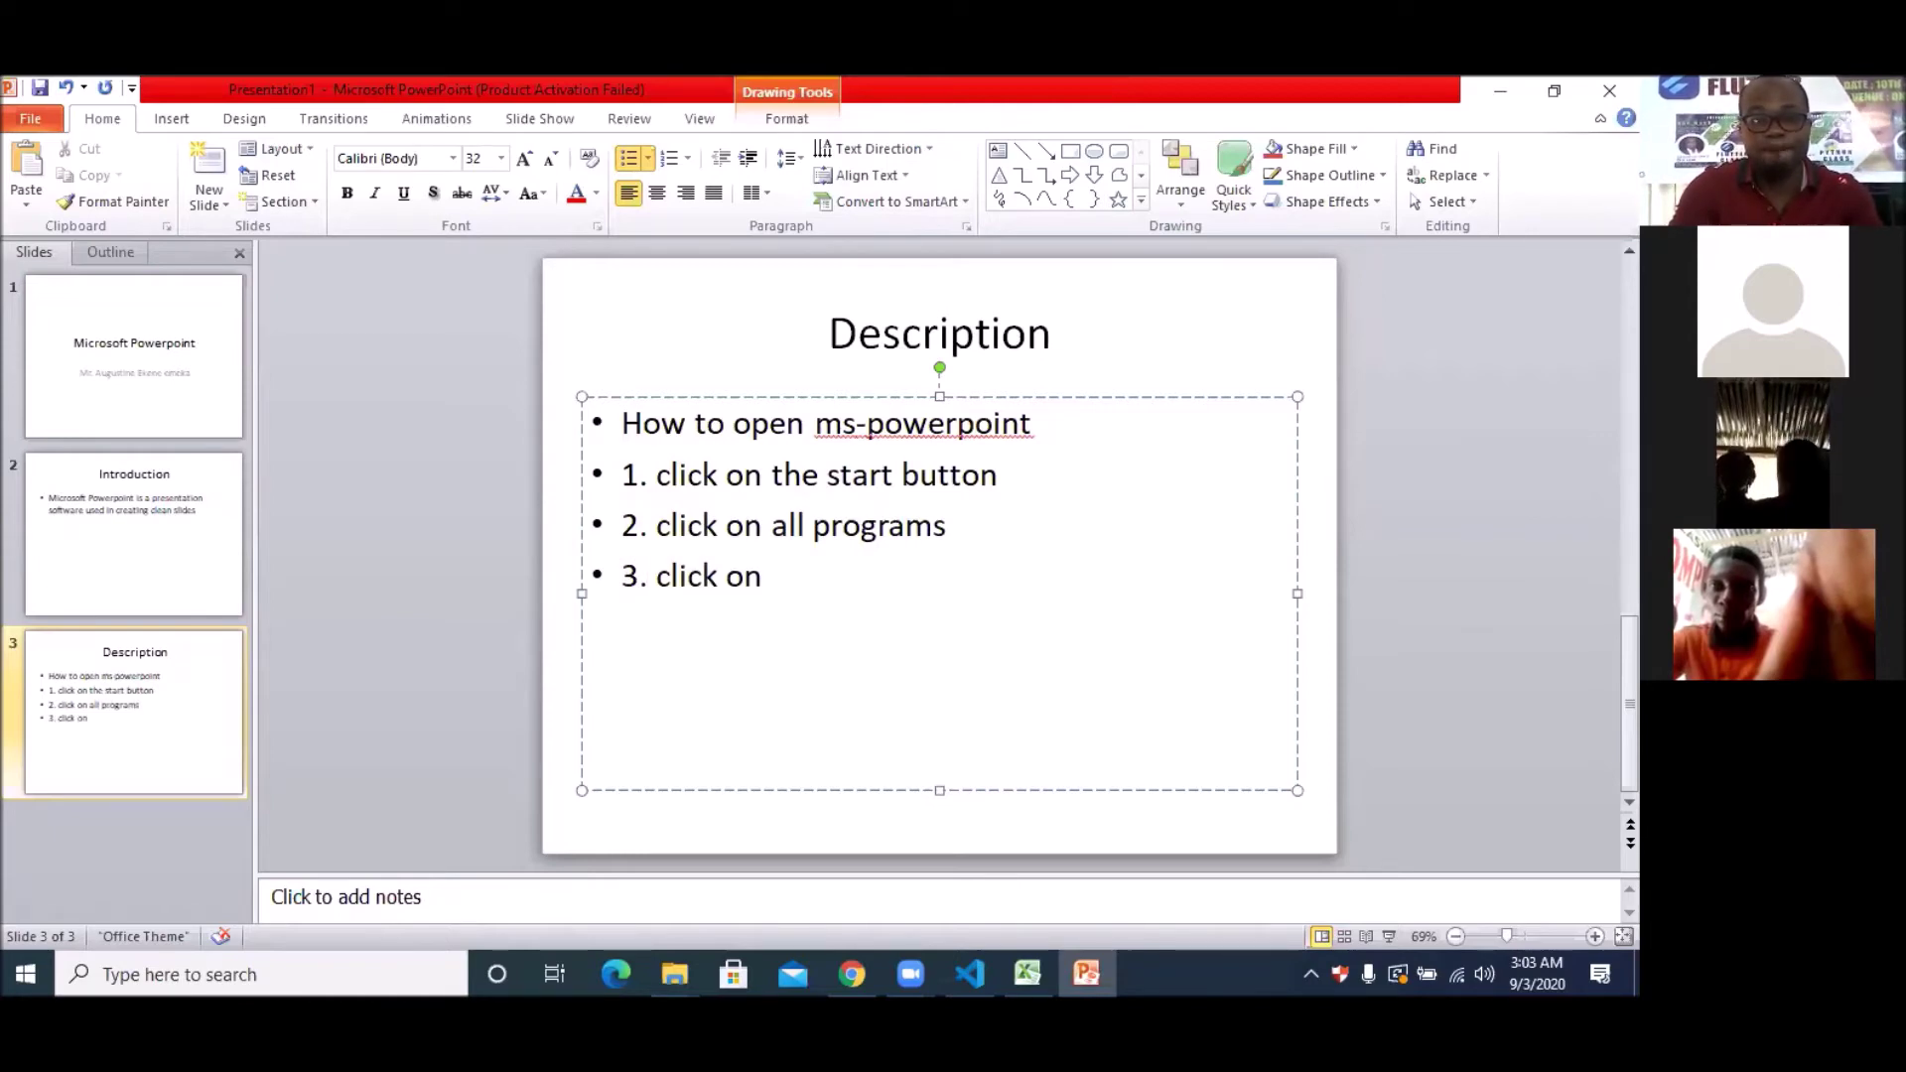
pyautogui.write('m')
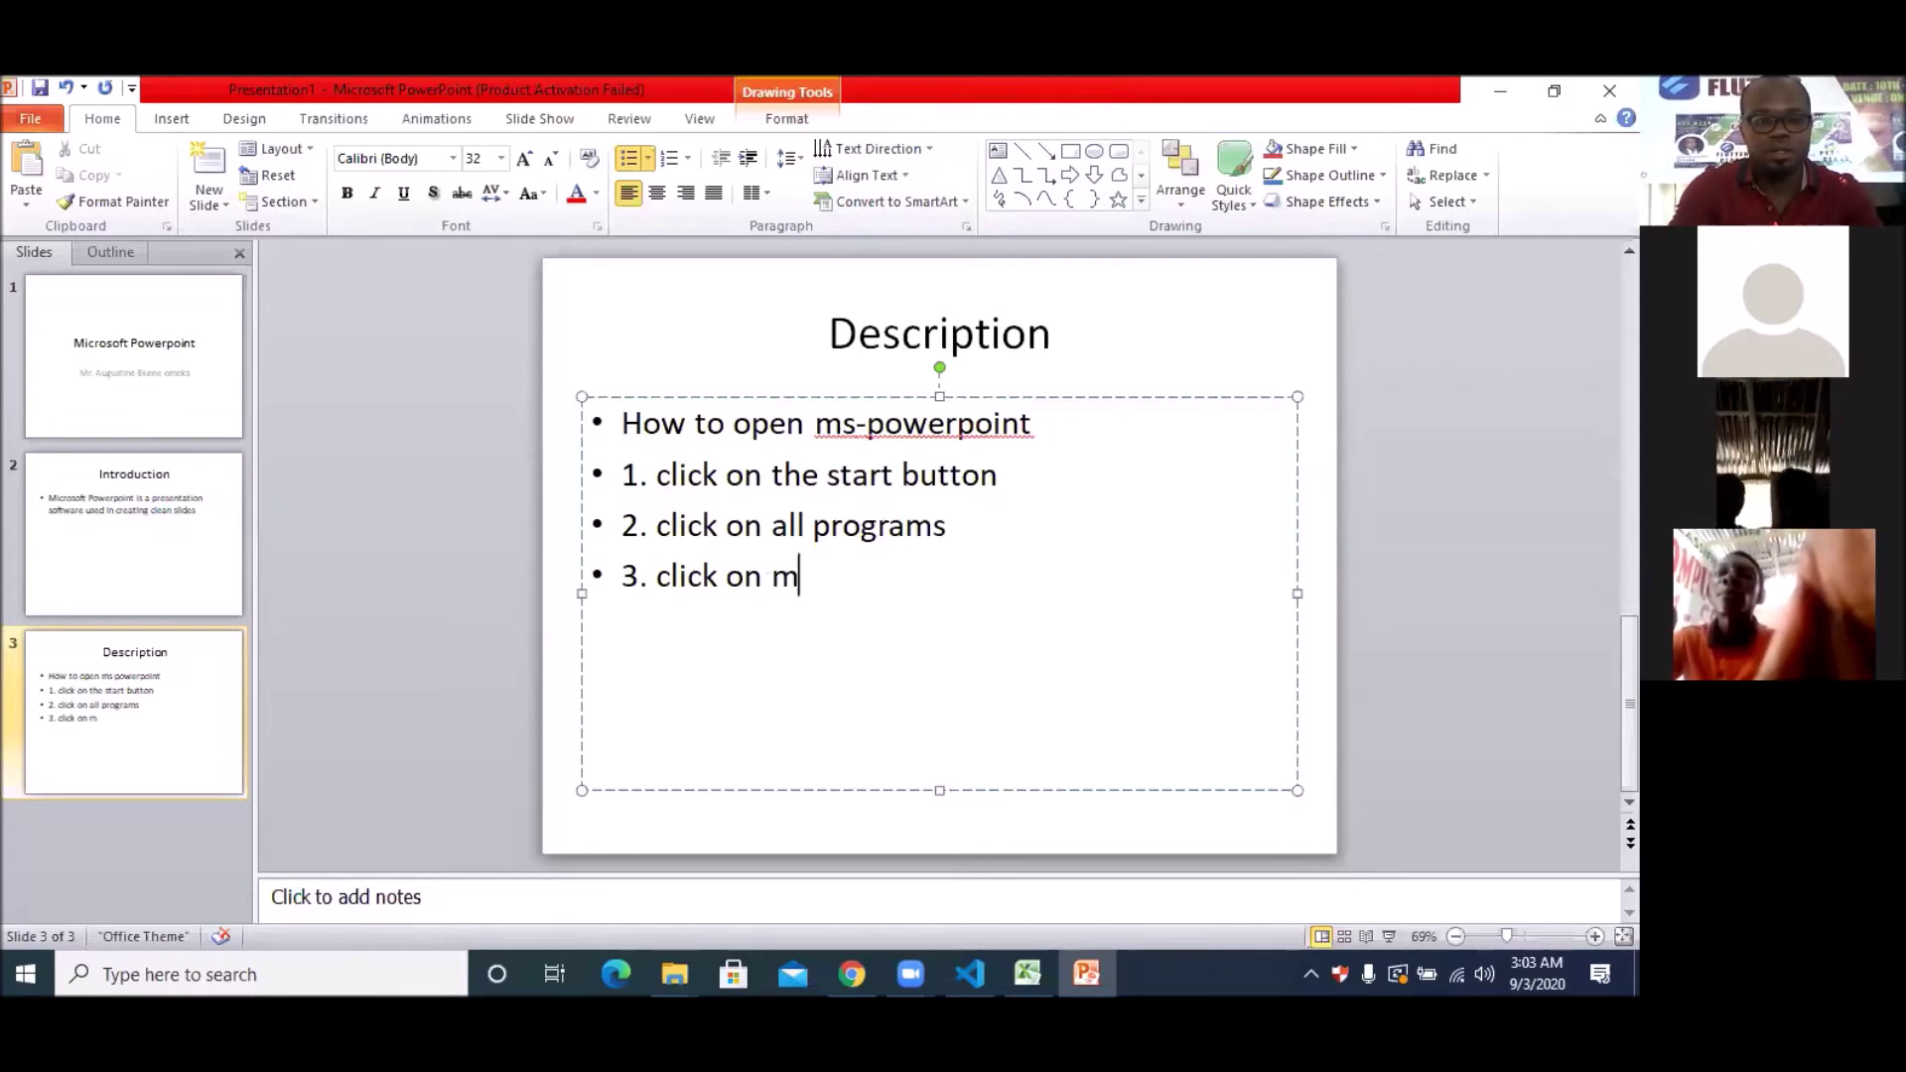
pyautogui.write('icros')
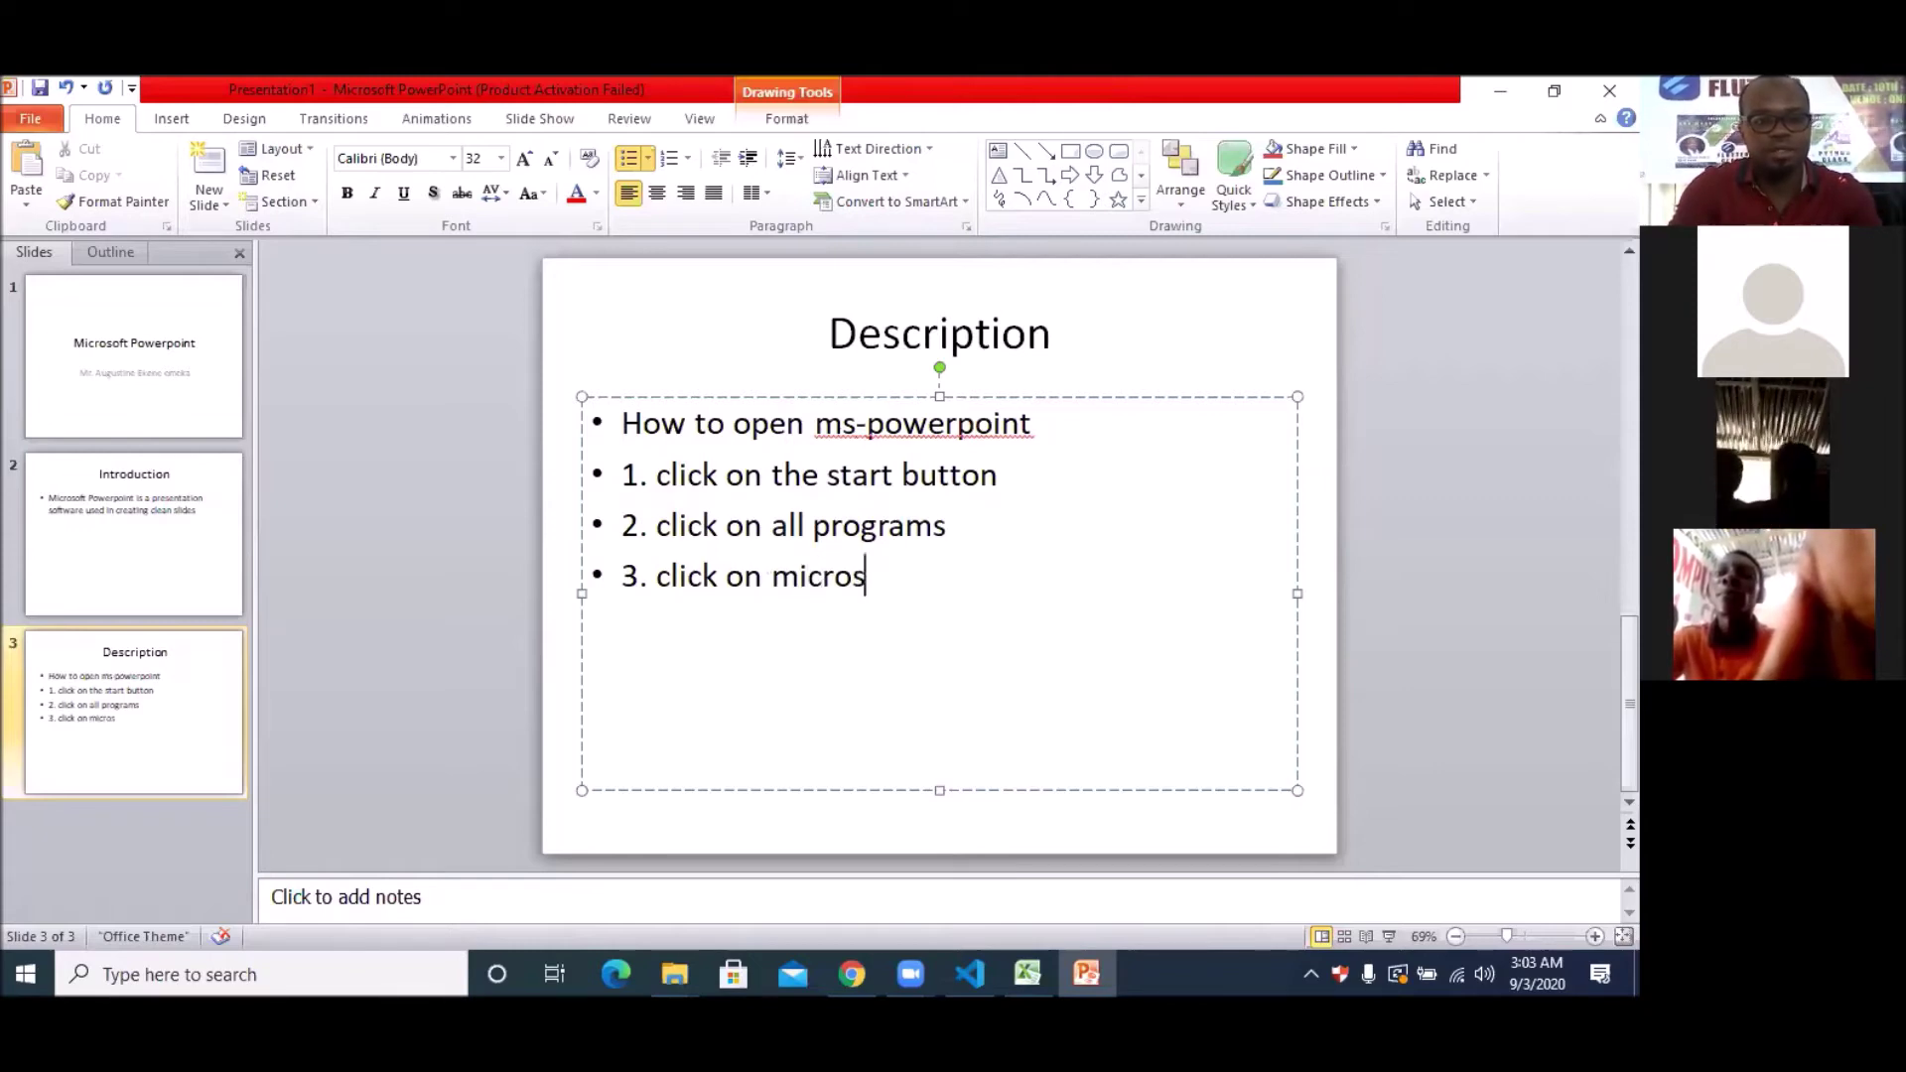
pyautogui.write('oft office')
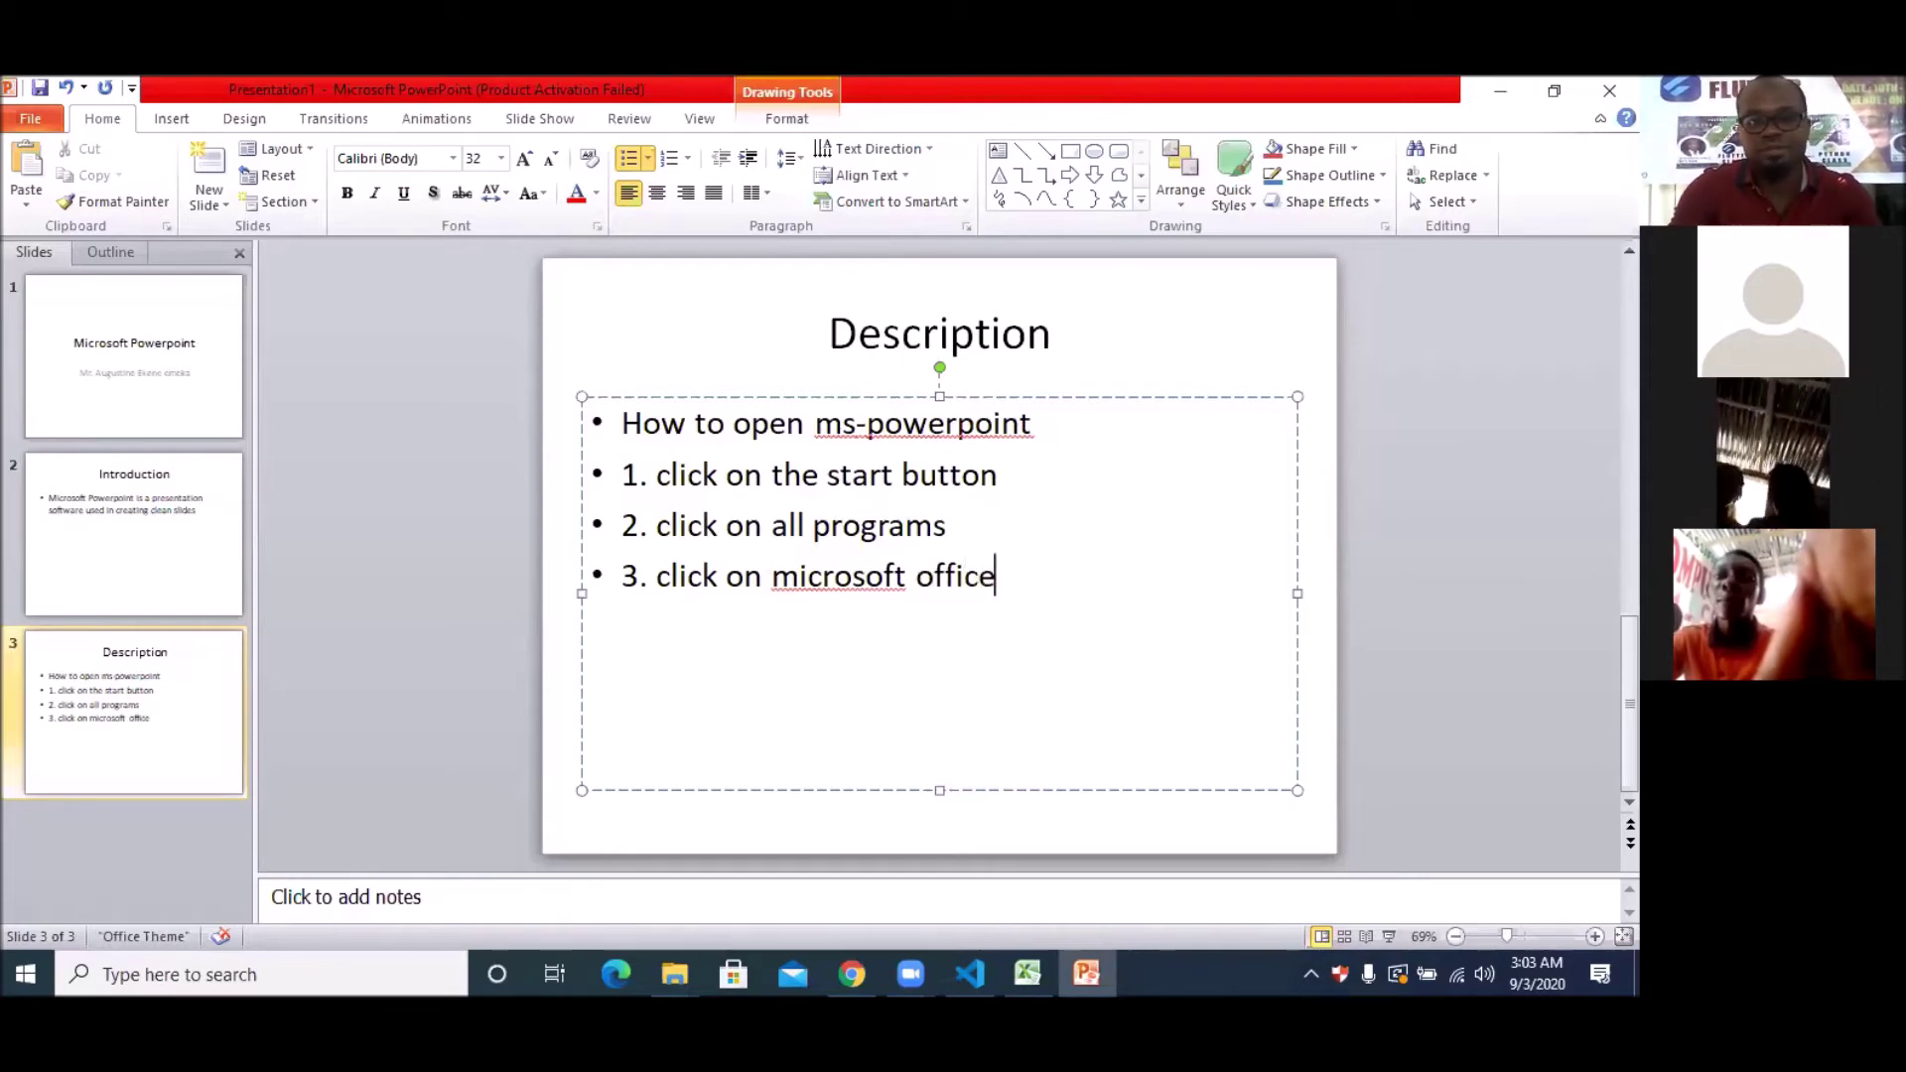
pyautogui.write(' 2010')
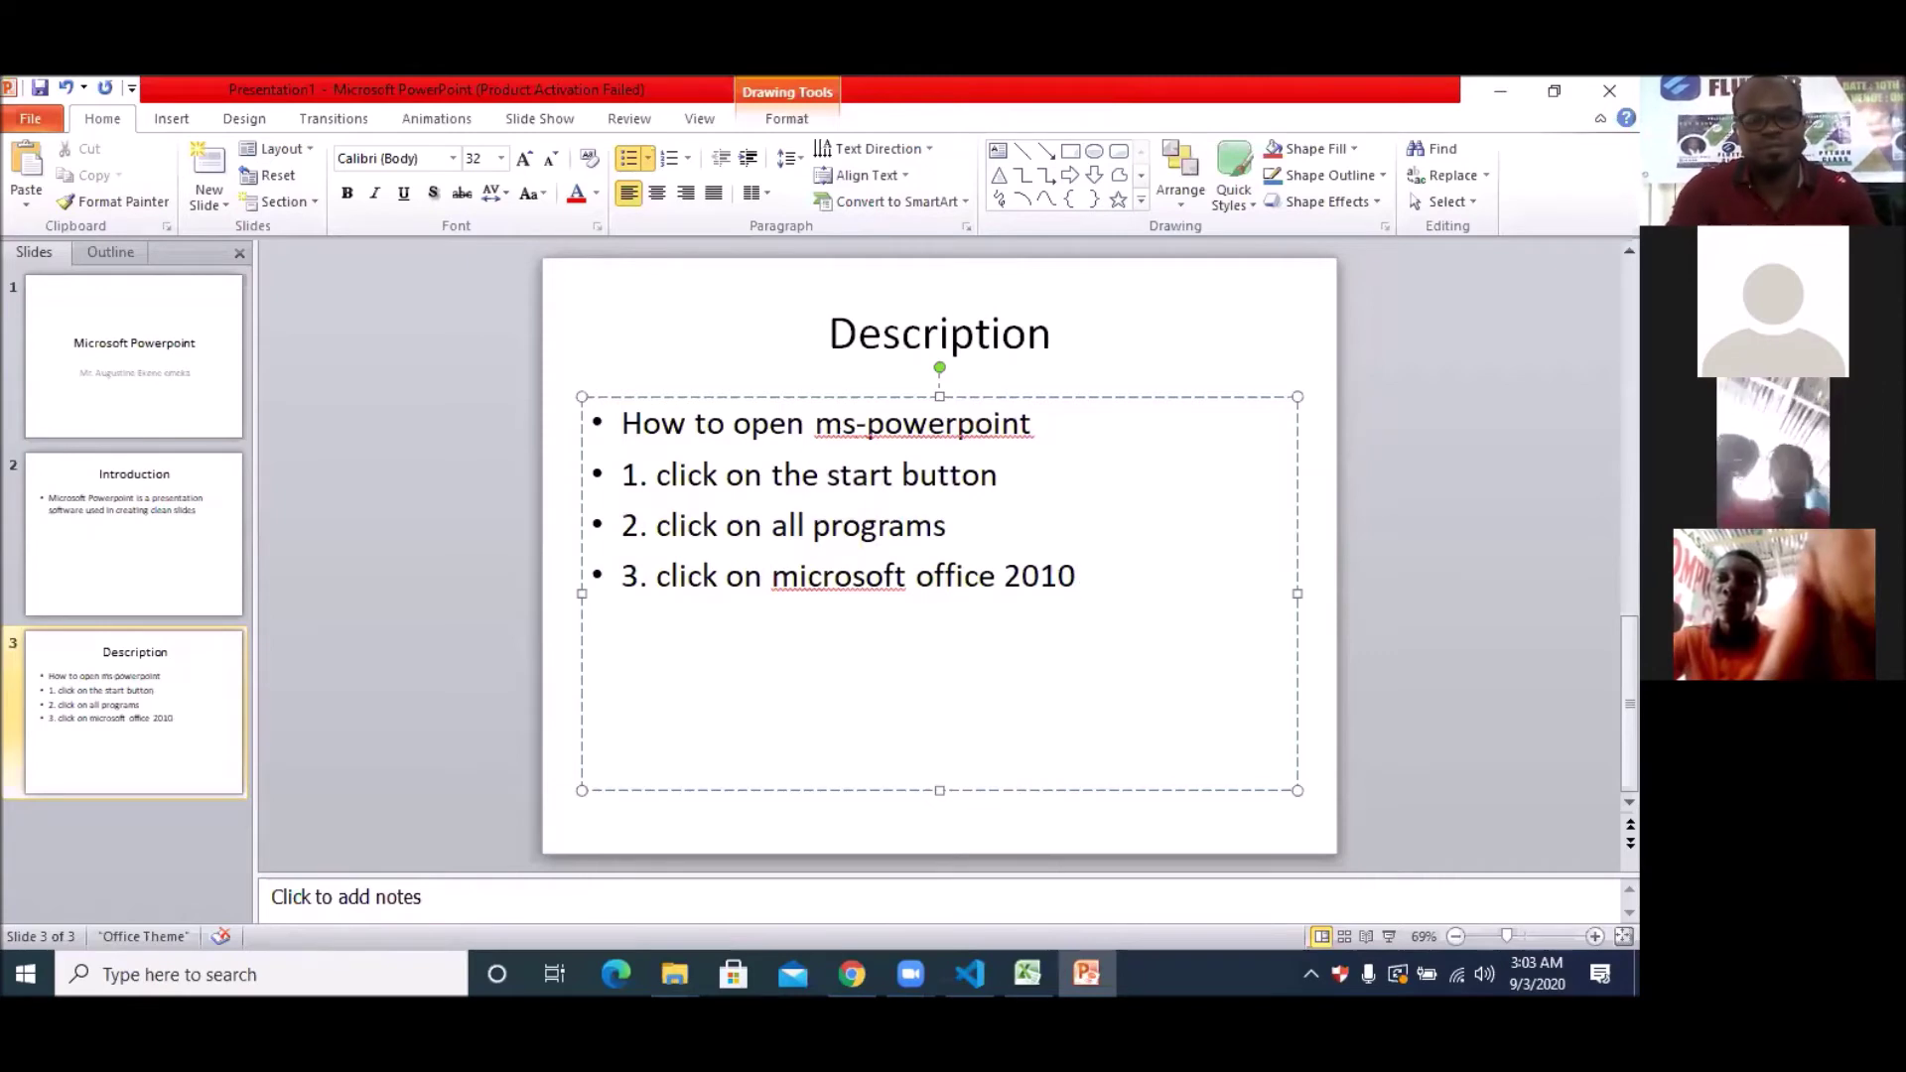
pyautogui.hotkey('shift', 'Return')
pyautogui.write('4.')
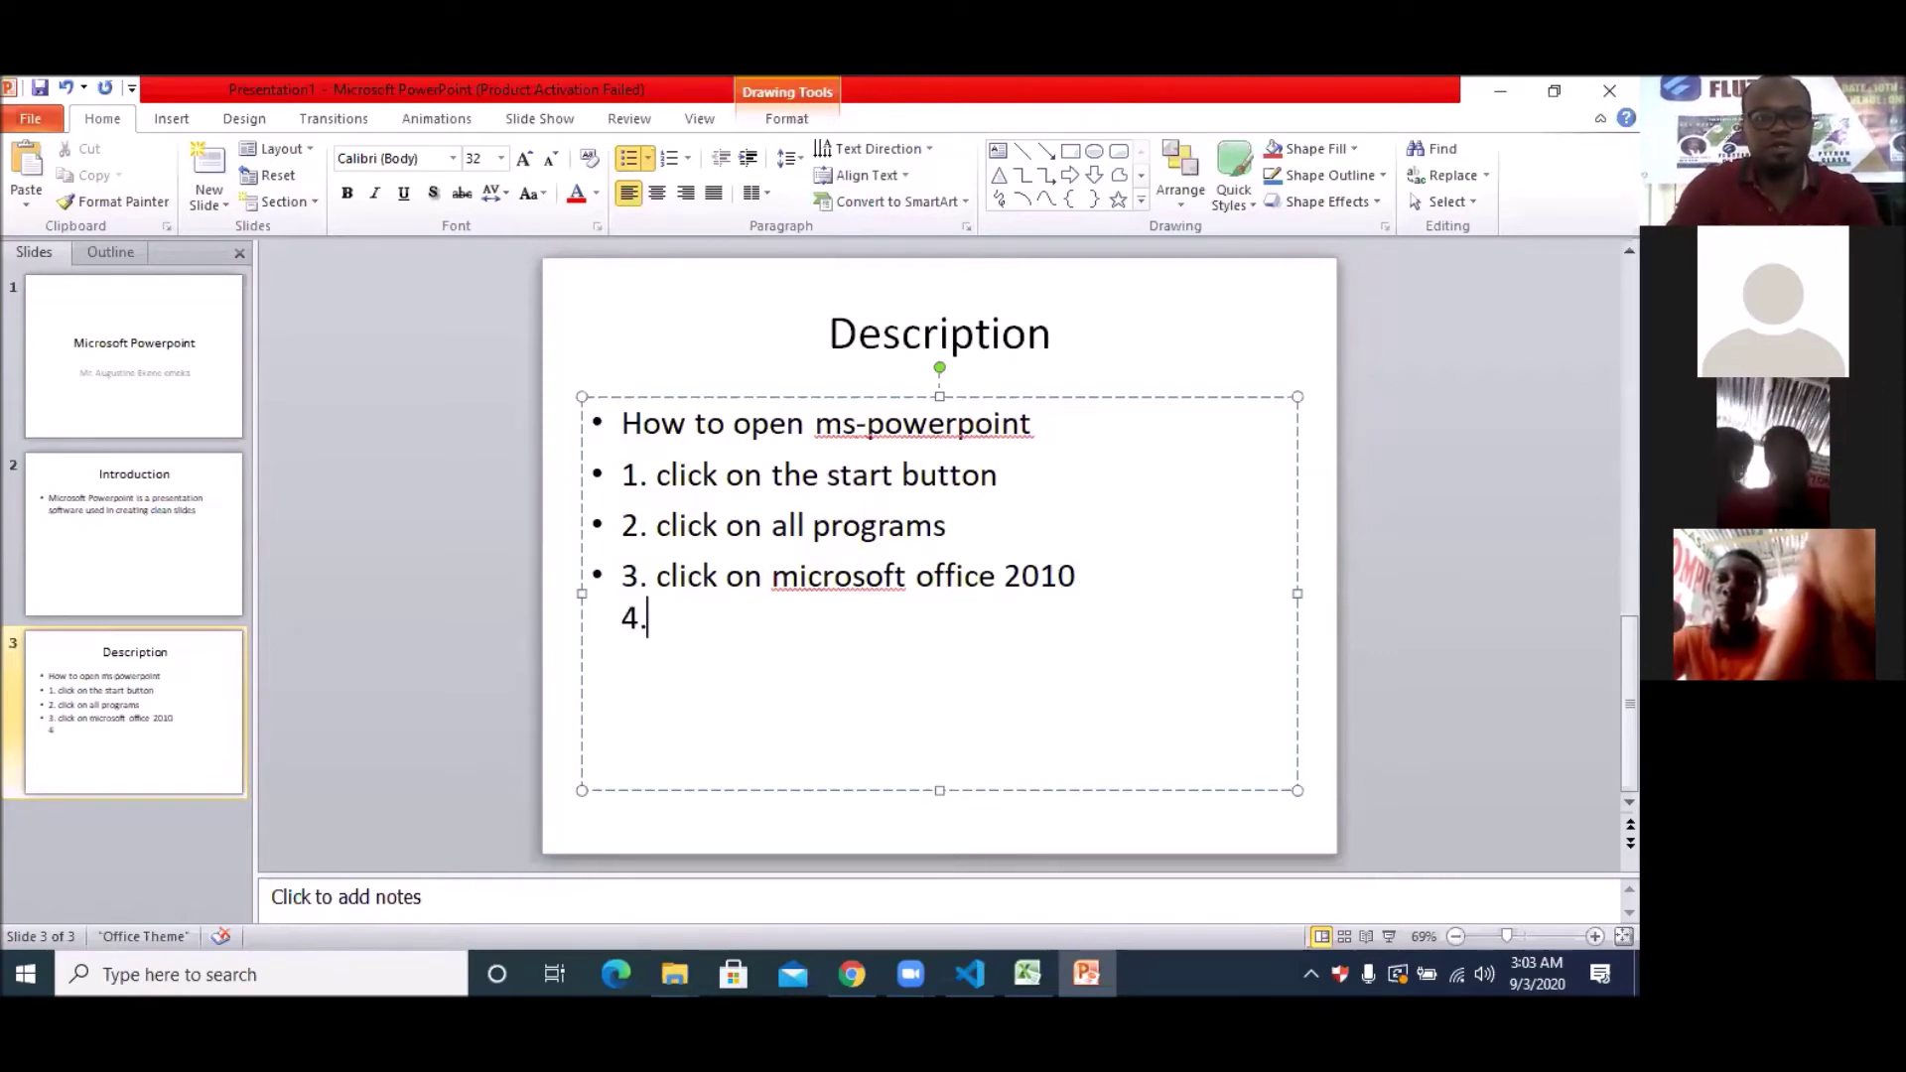
pyautogui.write(' click  ')
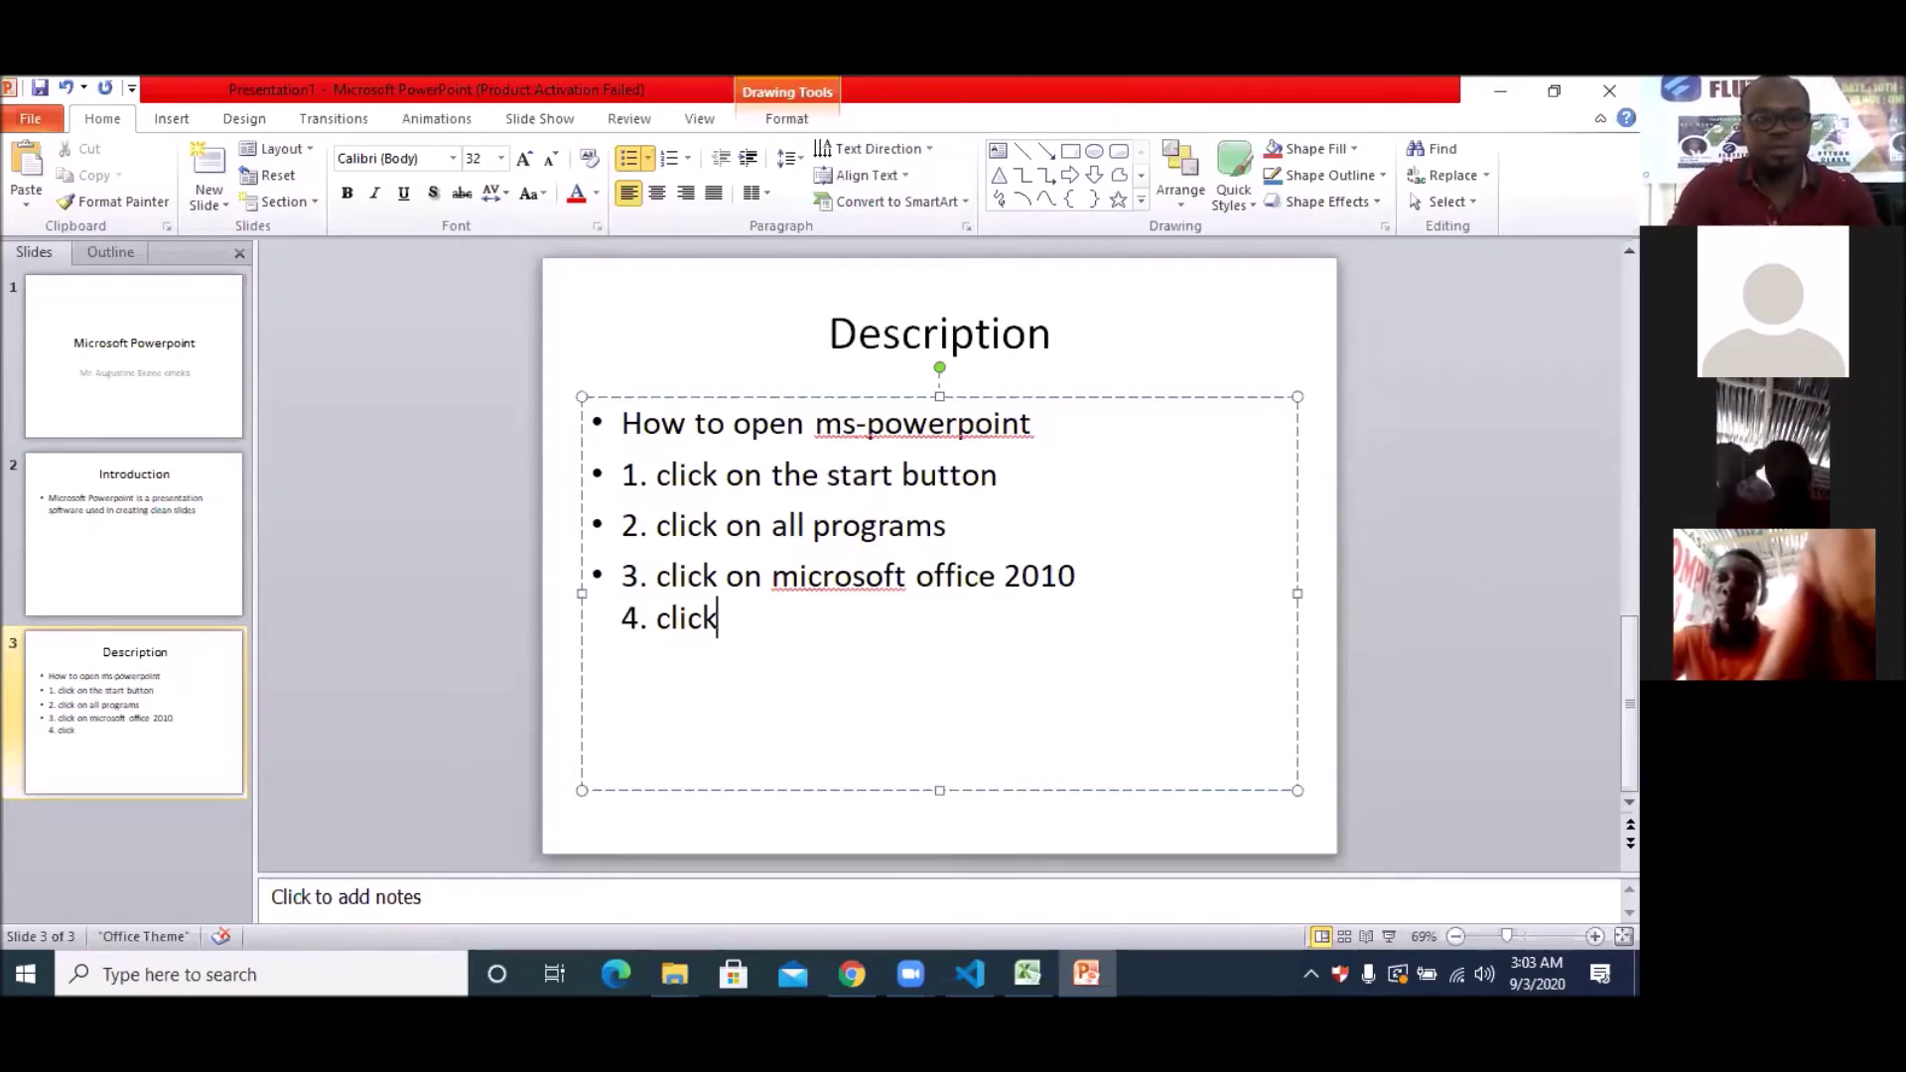
pyautogui.write('on microsoft powerpoint 2010')
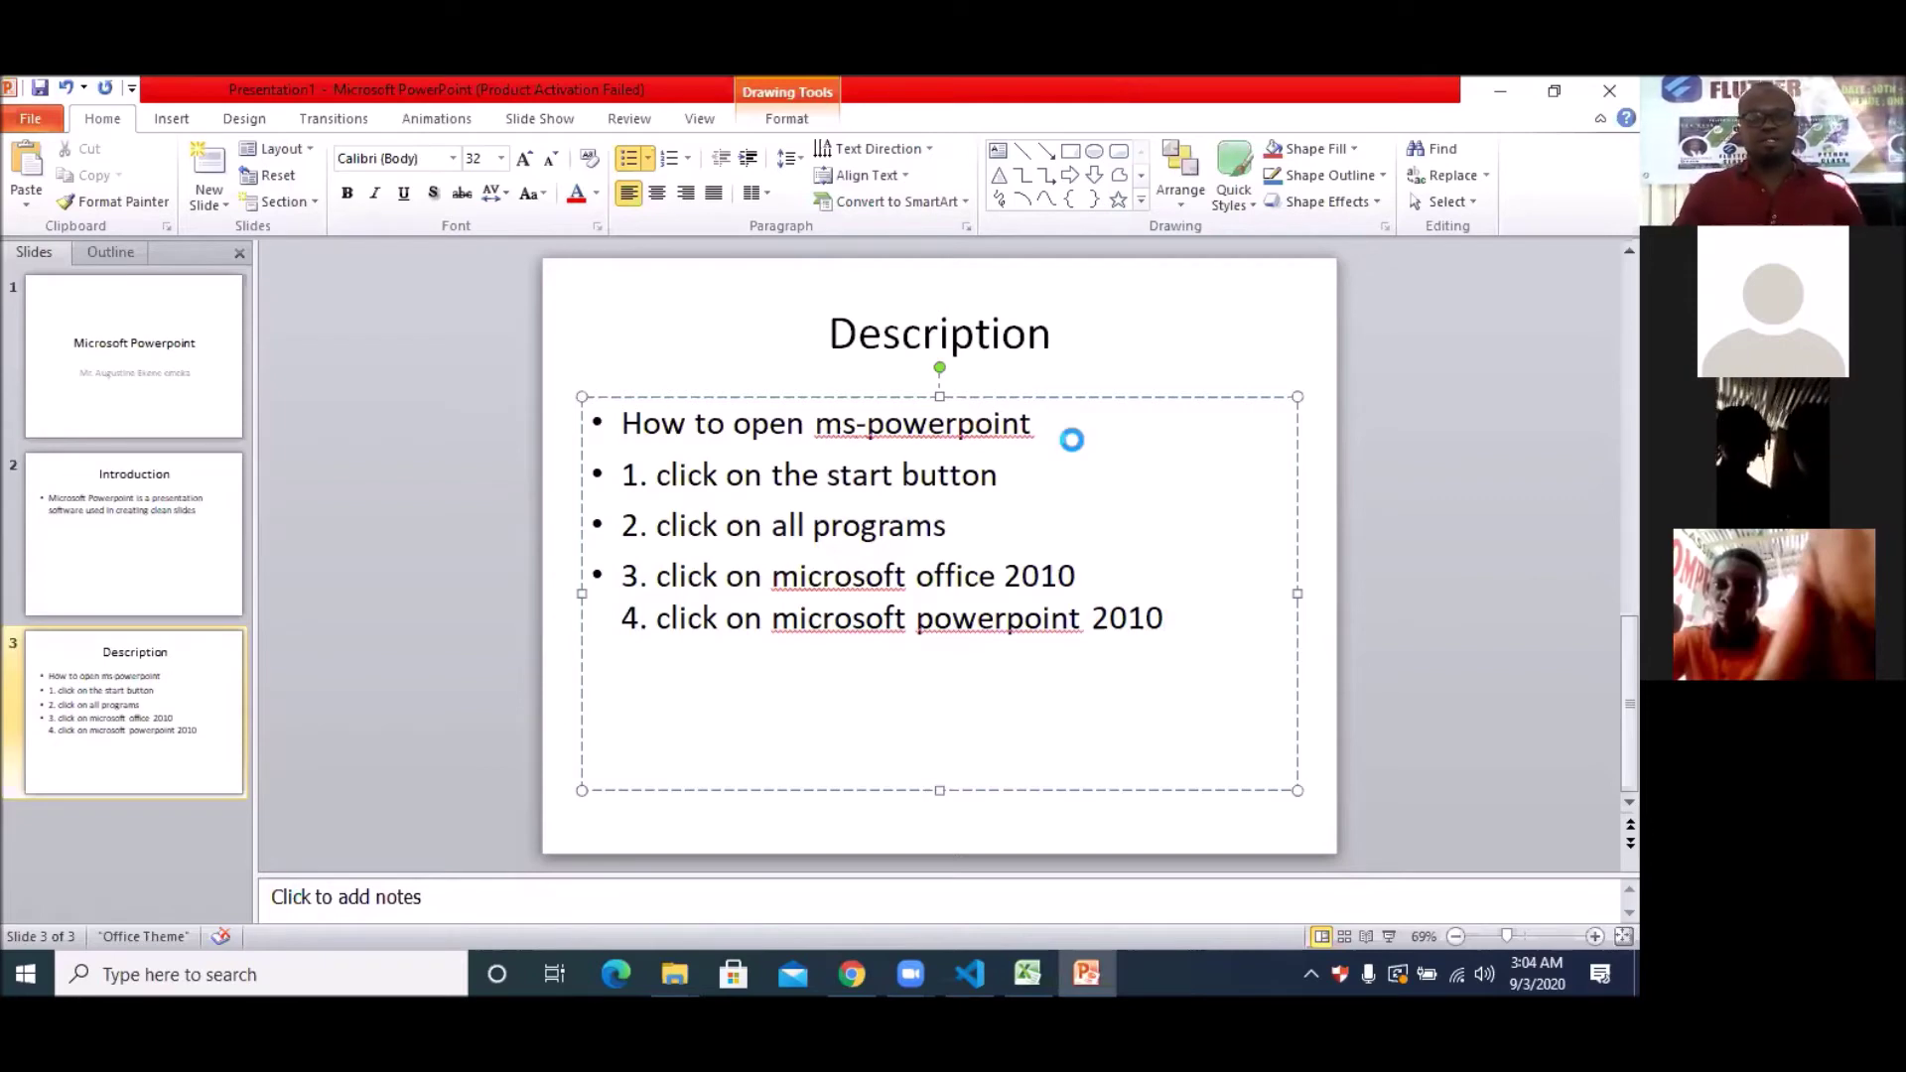
pyautogui.hotkey('ctrl', 's')
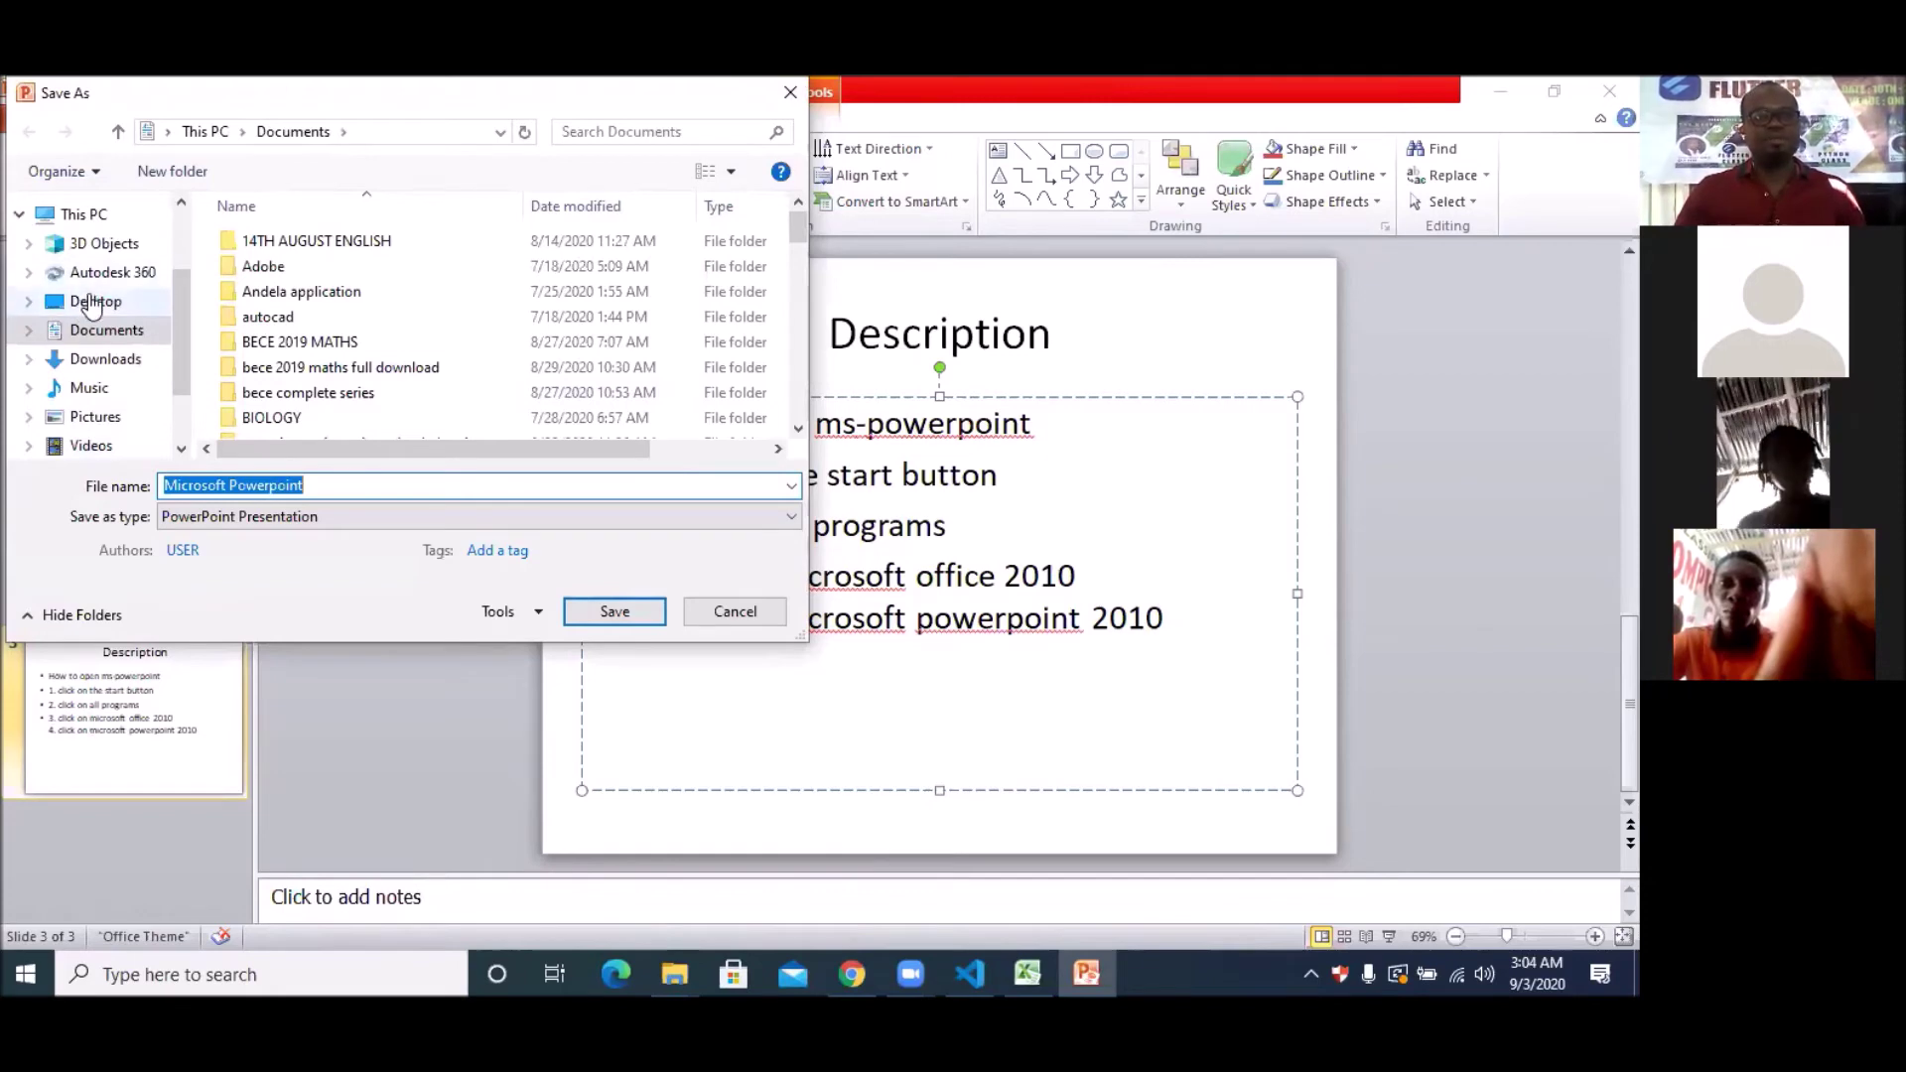
# Step: Save the presentation to the Desktop under the file name 'ms exercise'
pyautogui.click(93, 302)
pyautogui.click(236, 487)
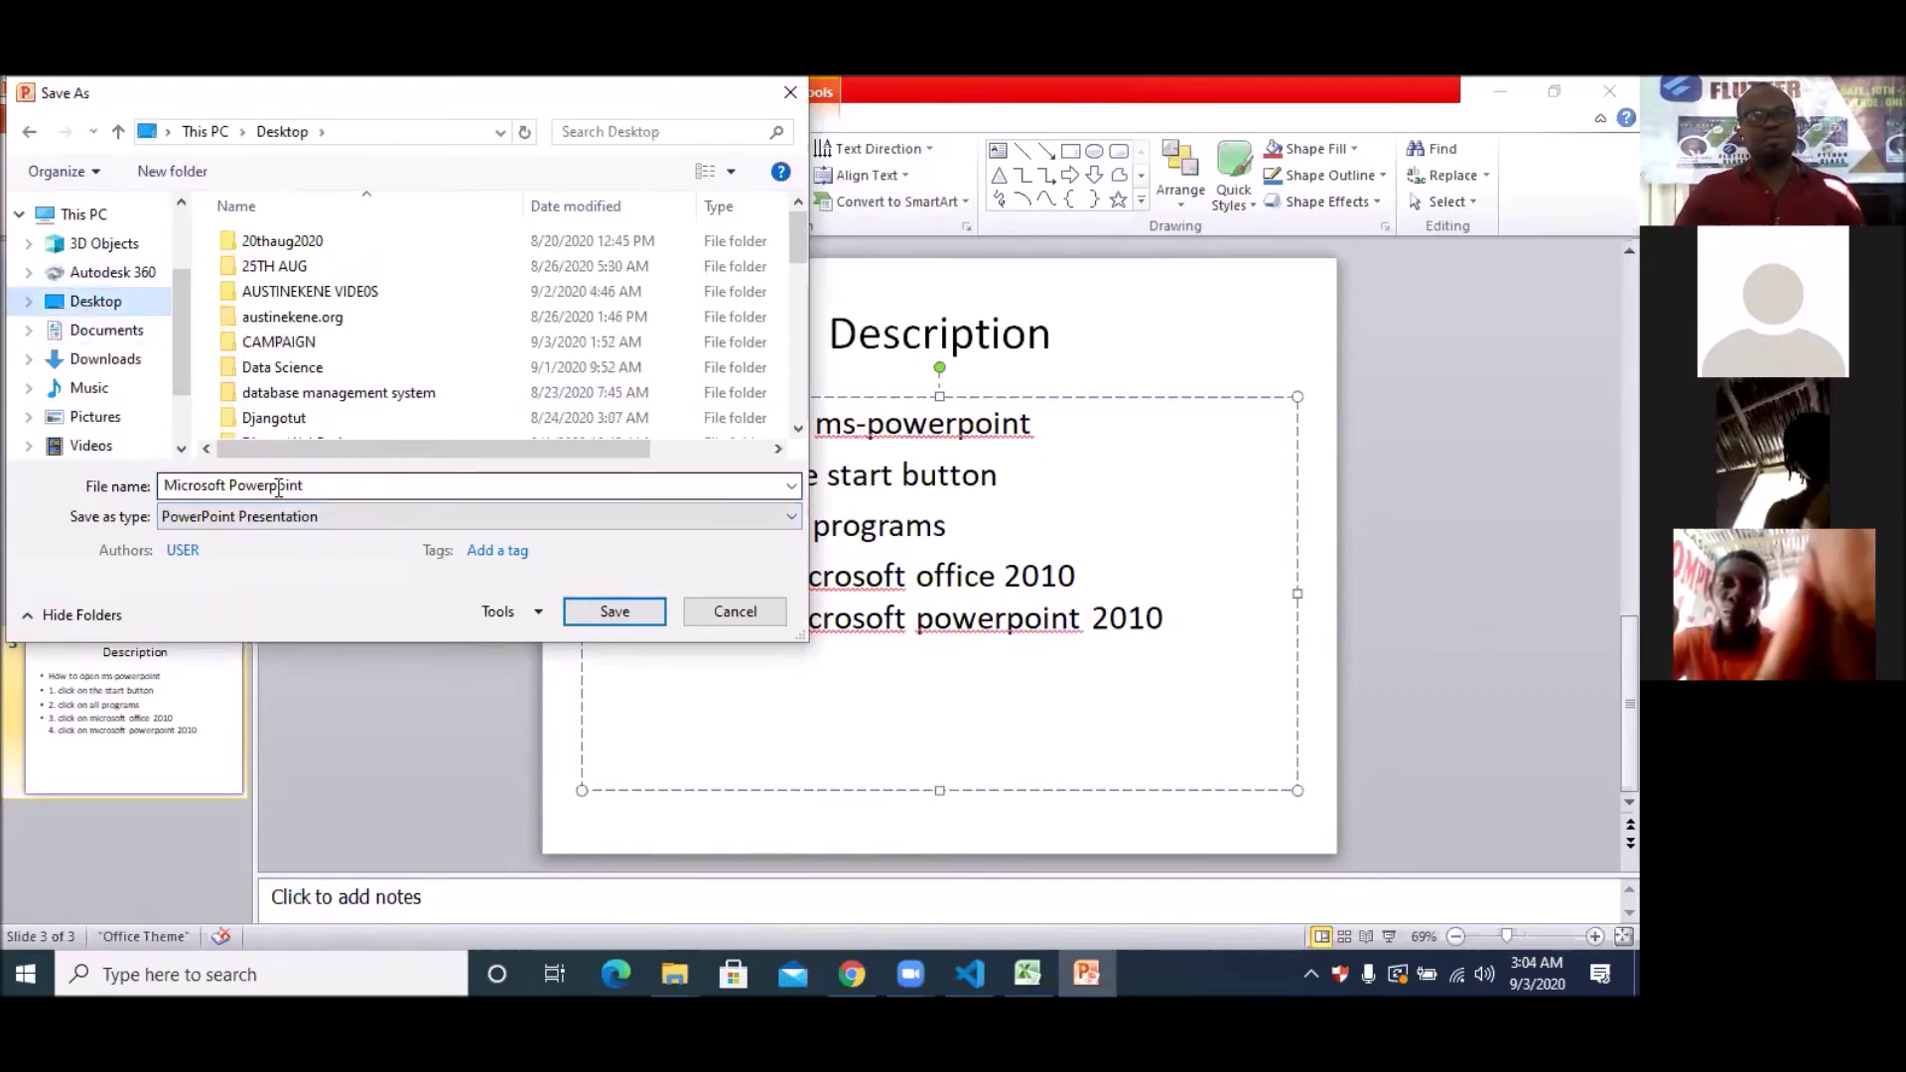
pyautogui.hotkey('ctrl', 'a')
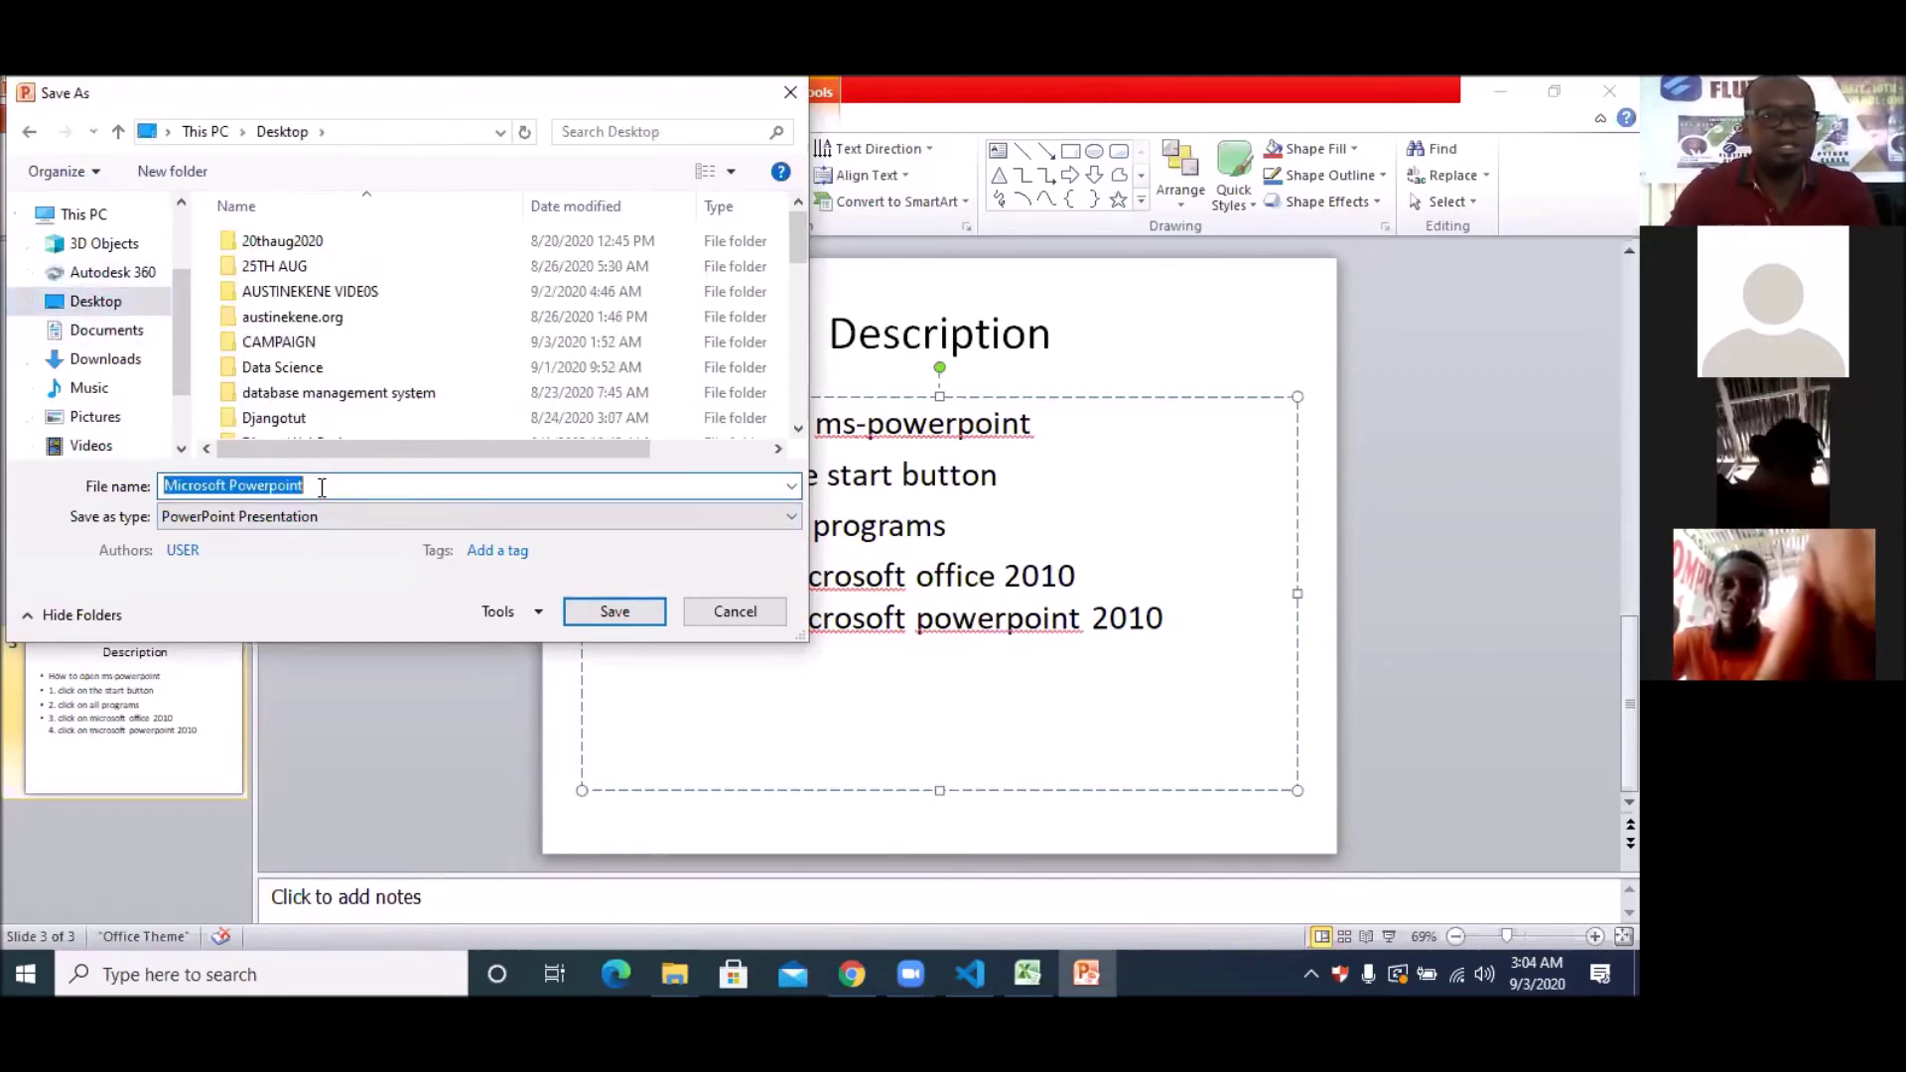
pyautogui.press('BackSpace')
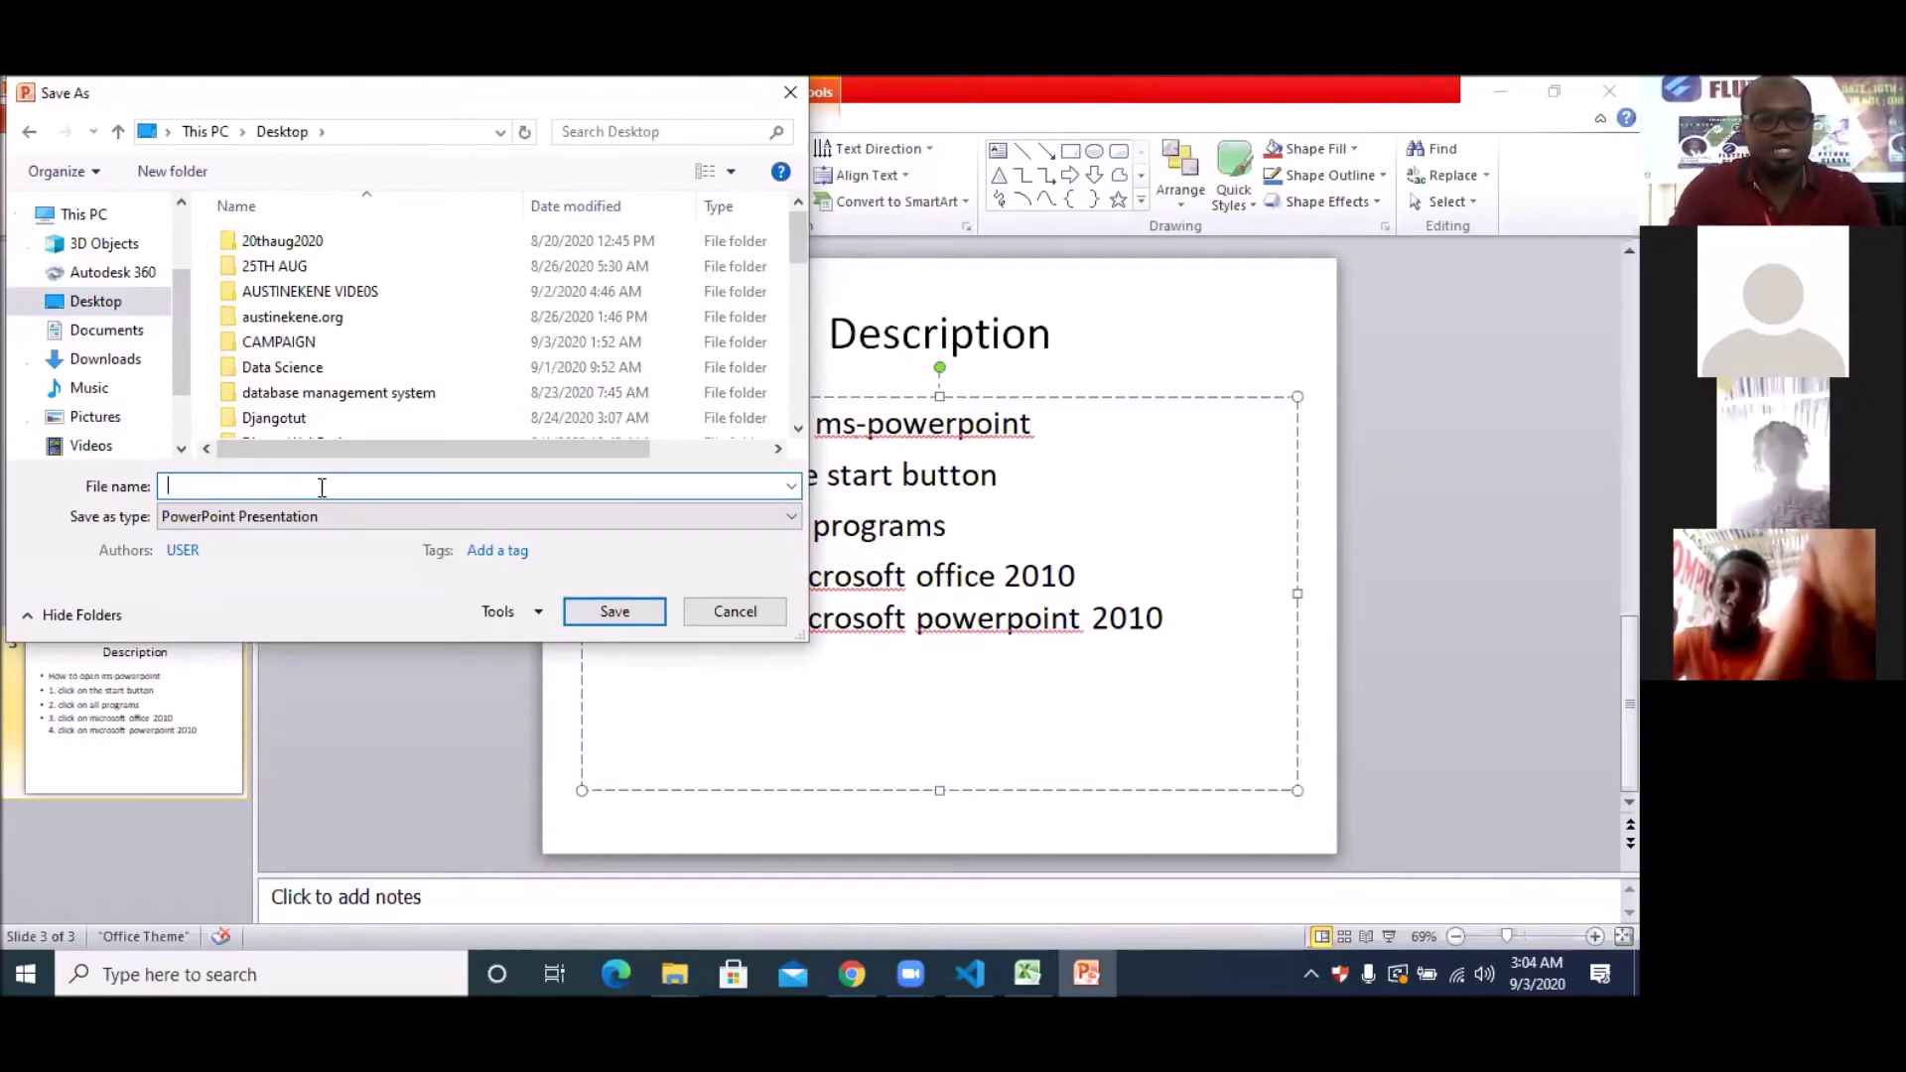
pyautogui.write('ms exercise 1')
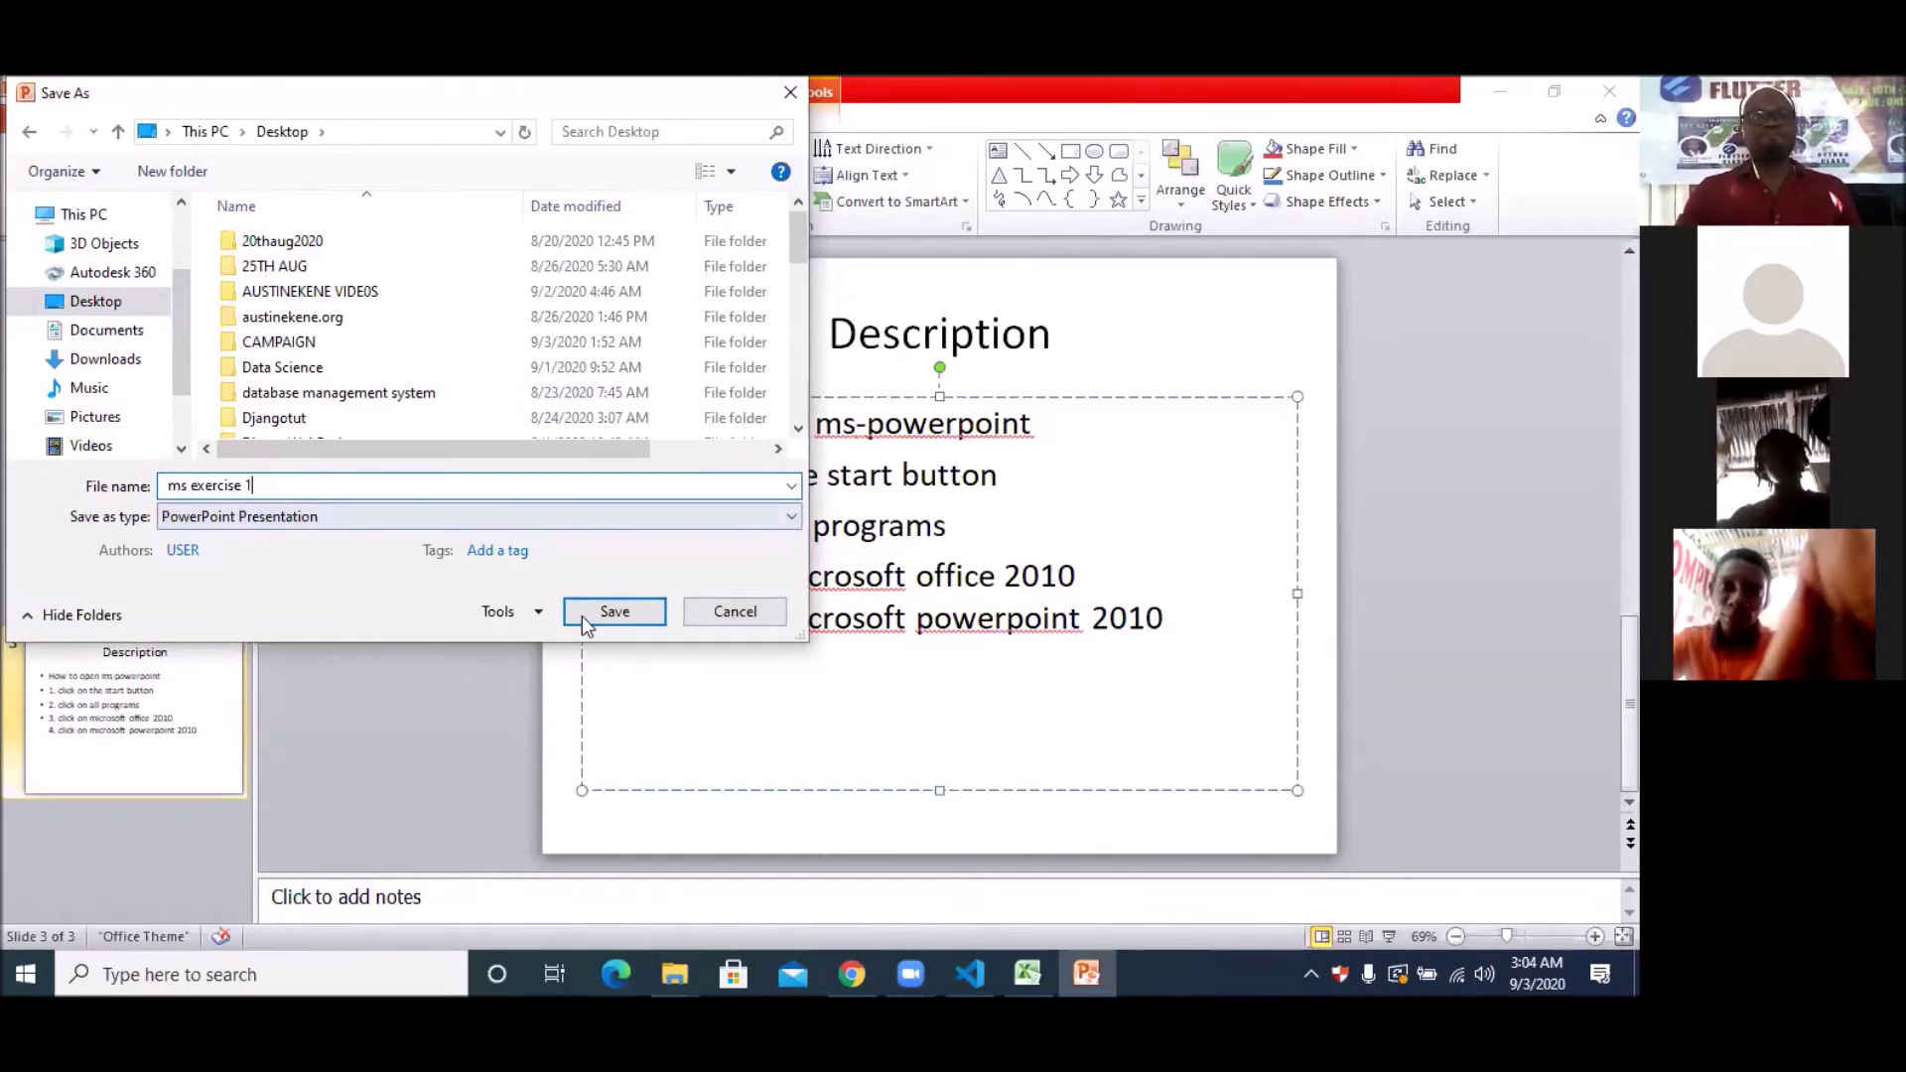
pyautogui.click(600, 612)
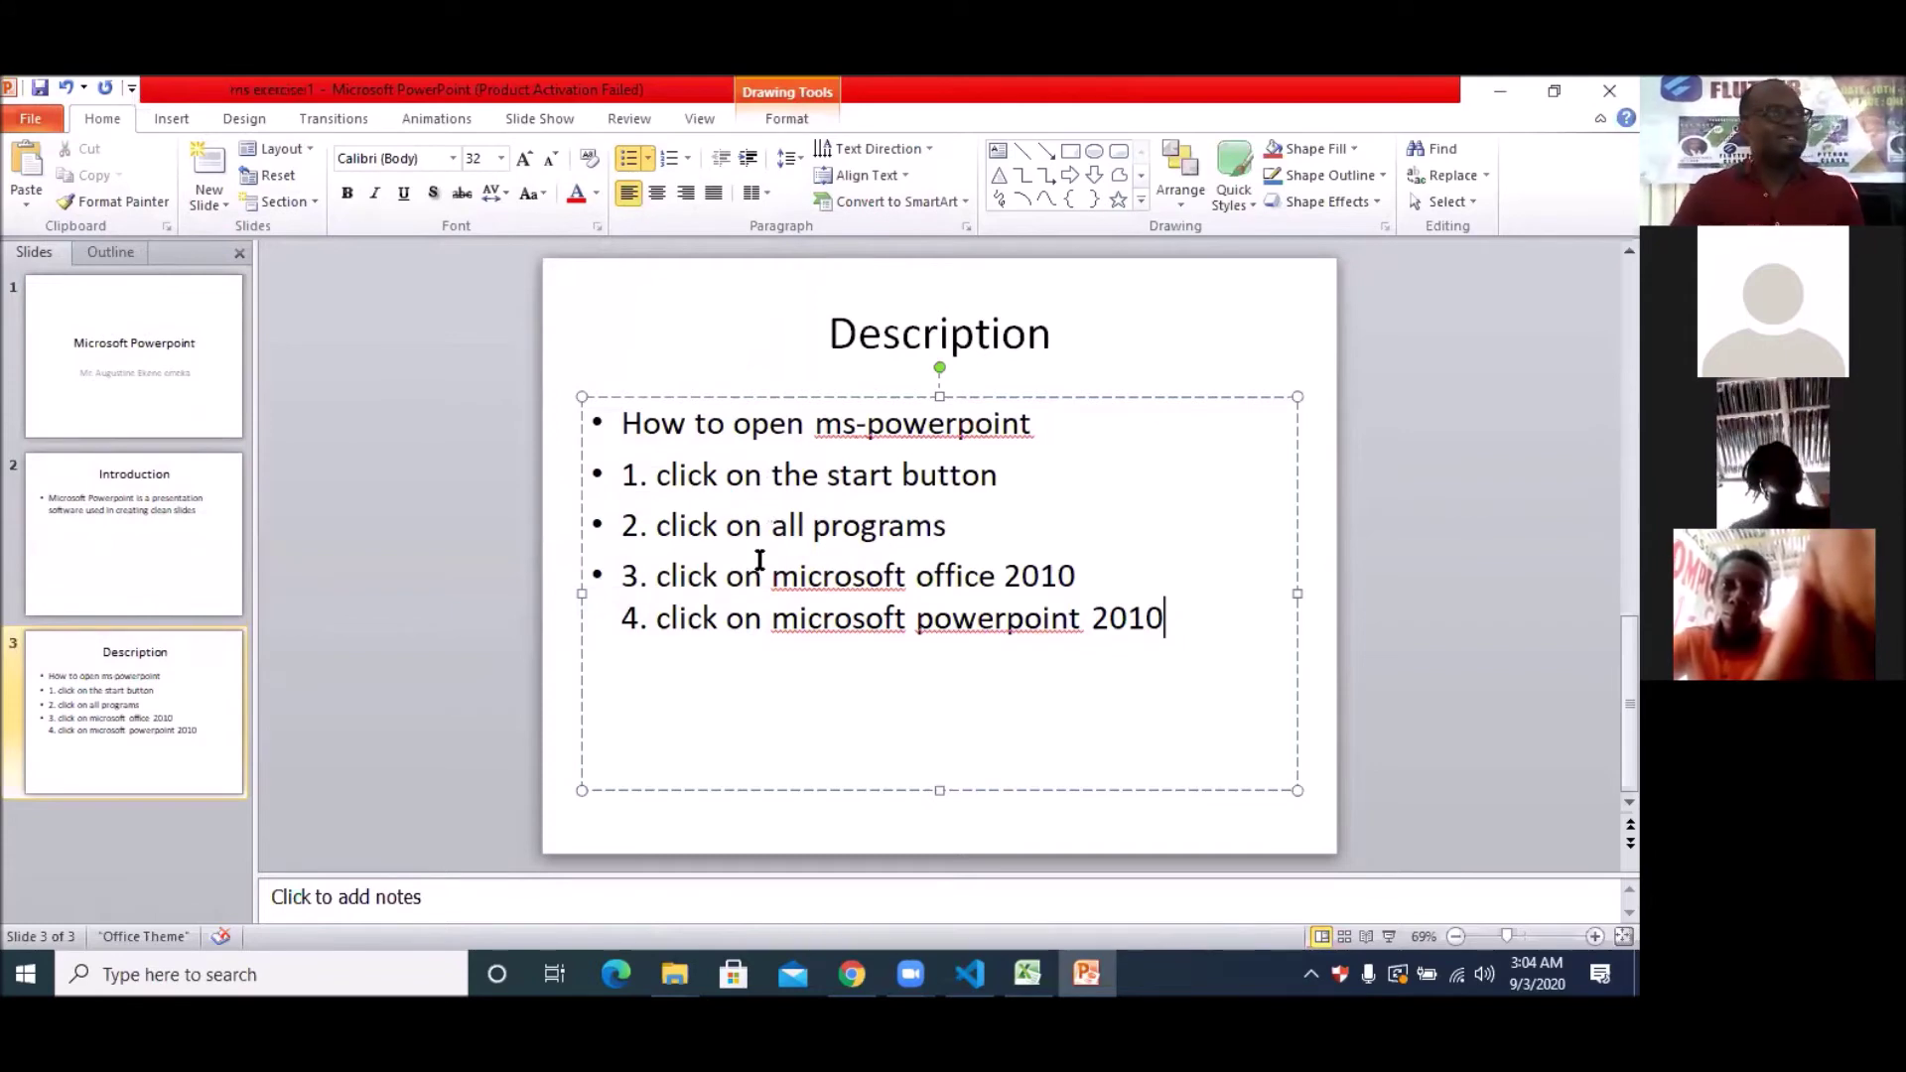
# Step: Add a fourth slide after Description with the title 'picture'
pyautogui.rightClick(134, 854)
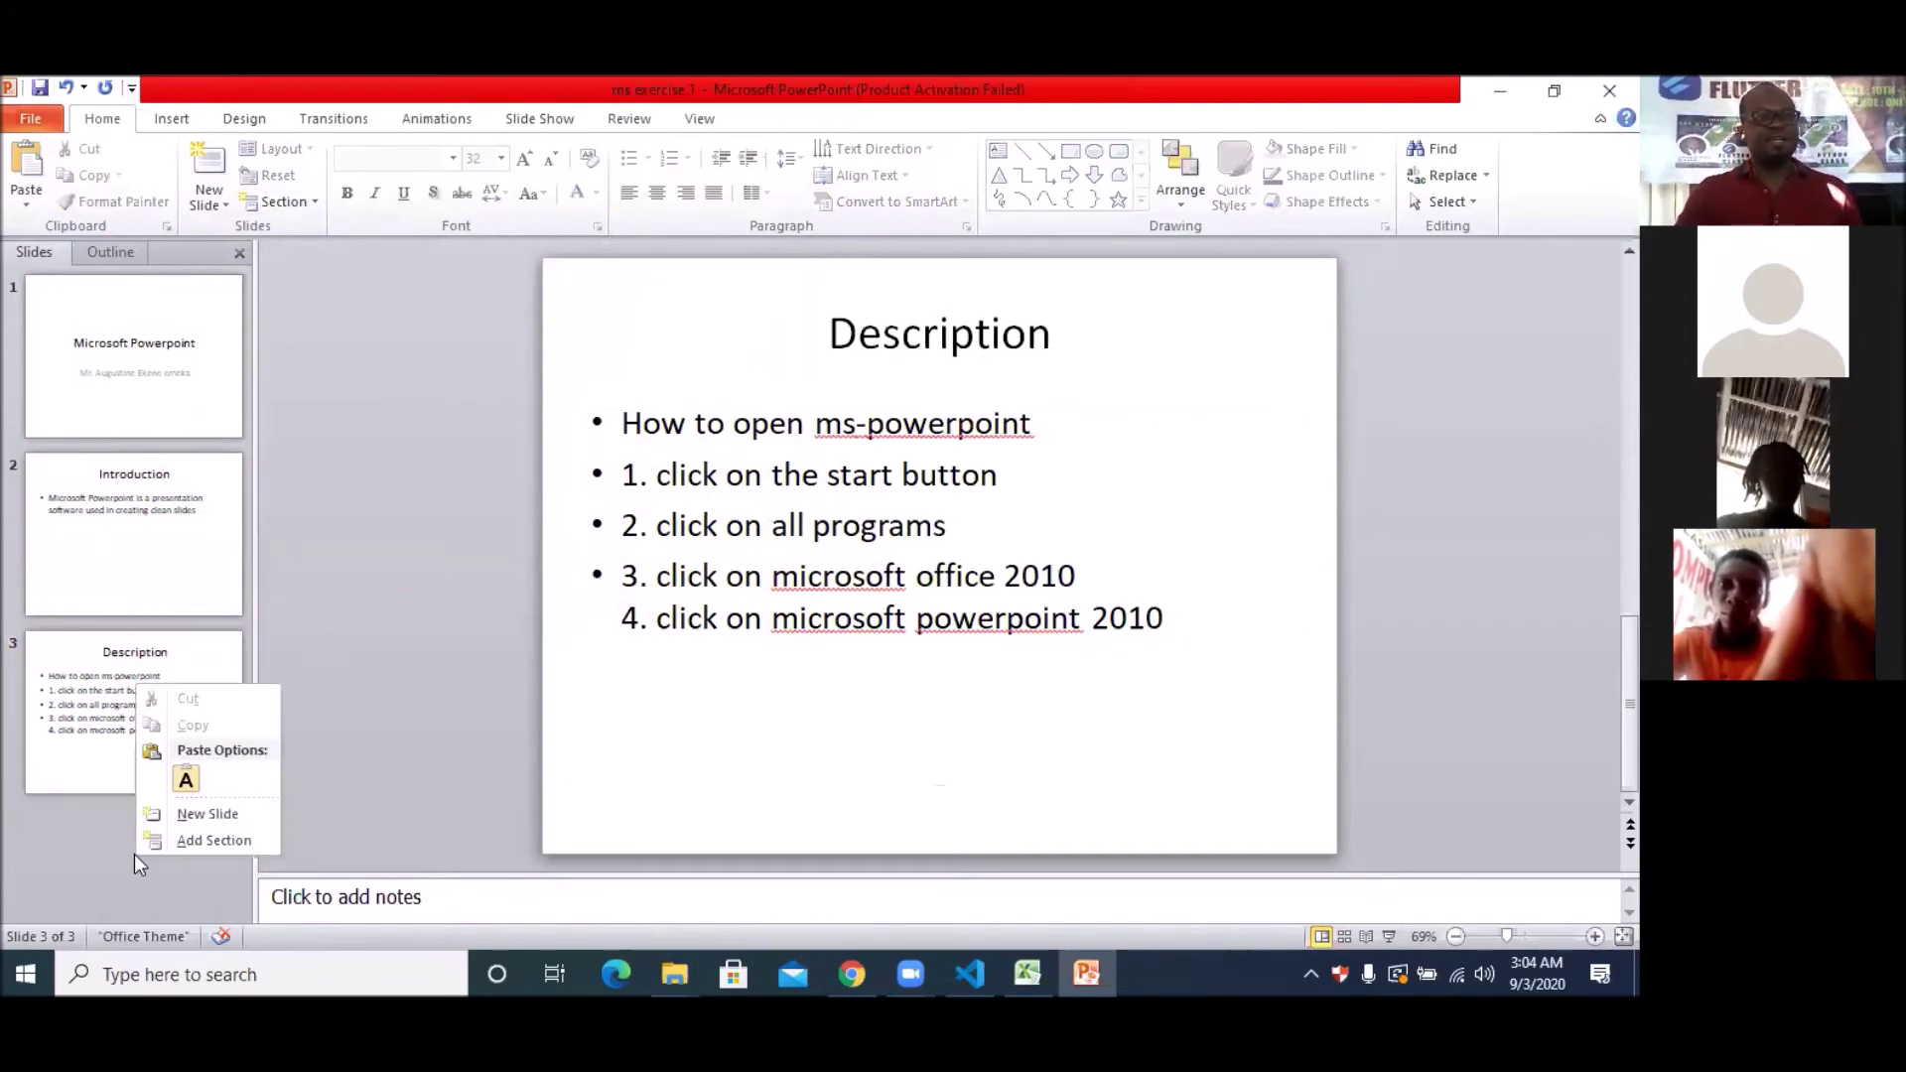
pyautogui.click(197, 814)
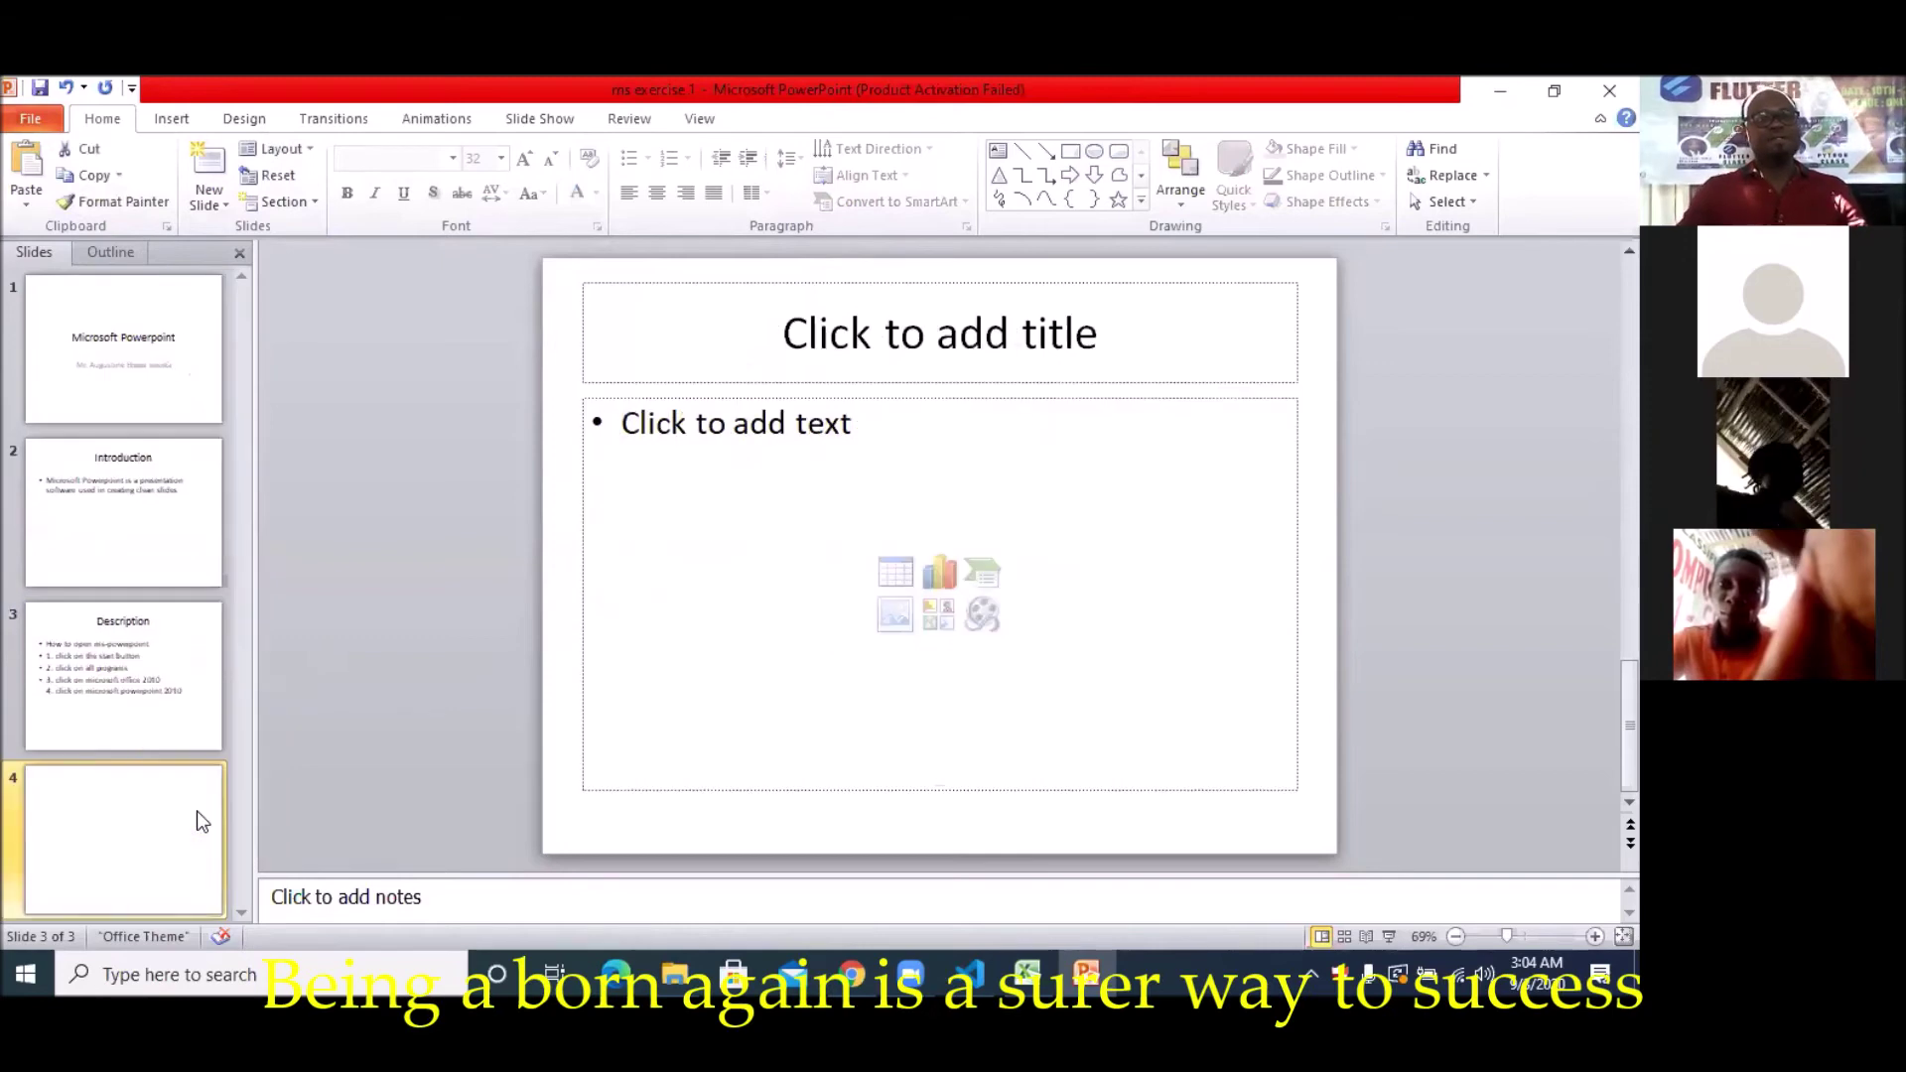
pyautogui.click(1060, 347)
pyautogui.write('pi')
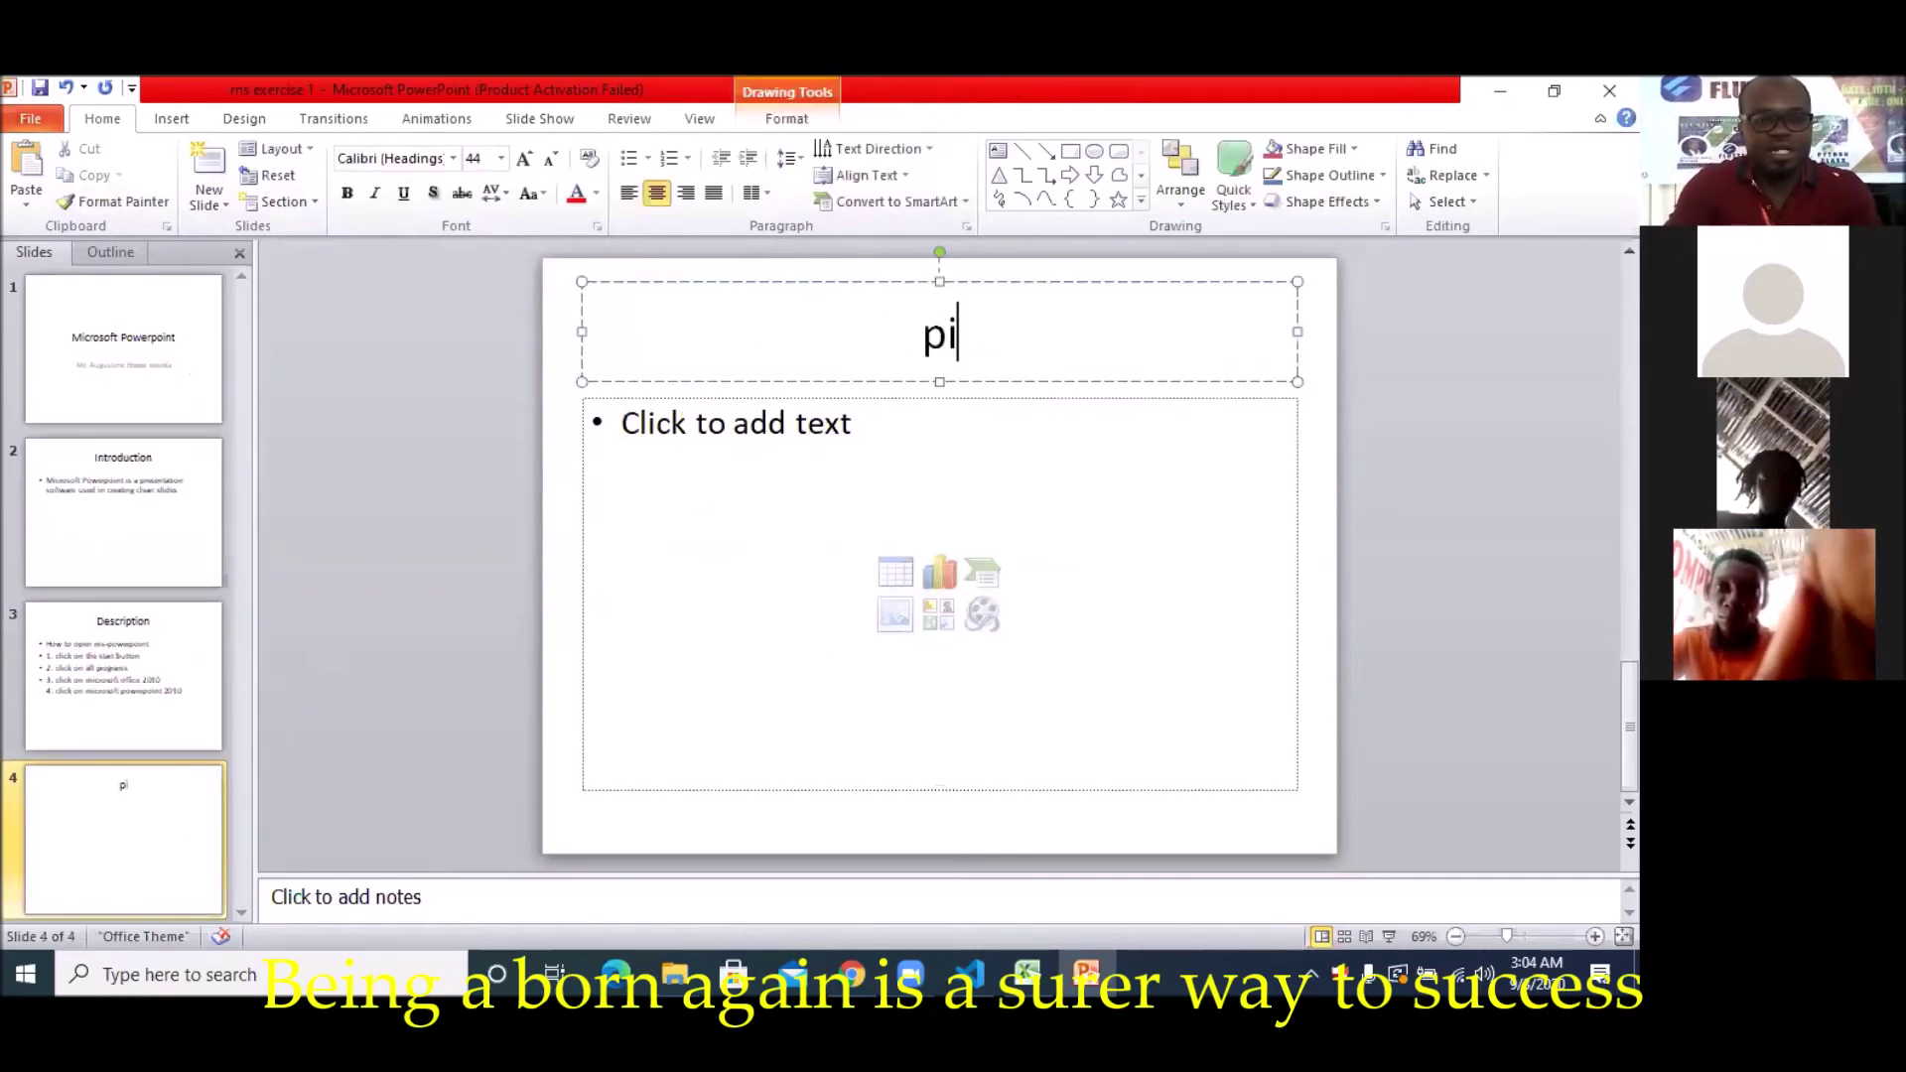
pyautogui.write('cture')
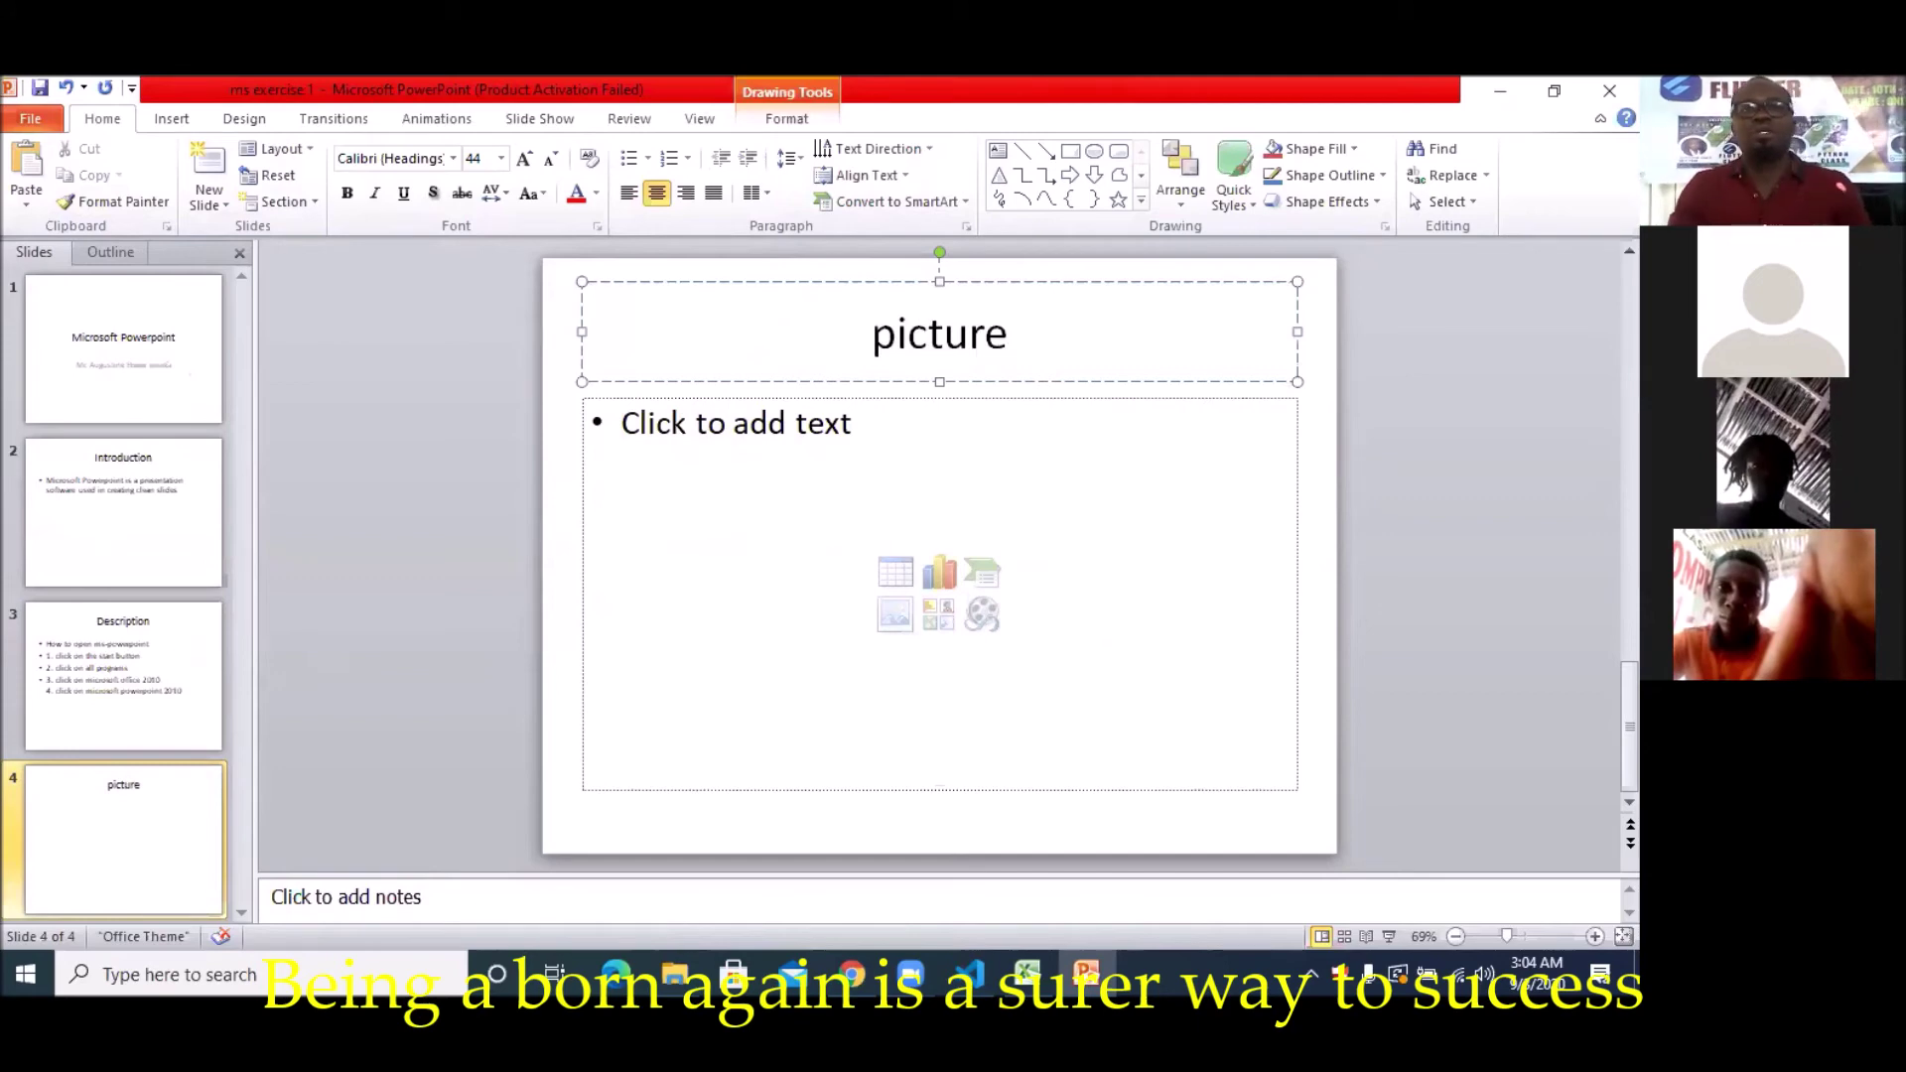
pyautogui.click(1070, 424)
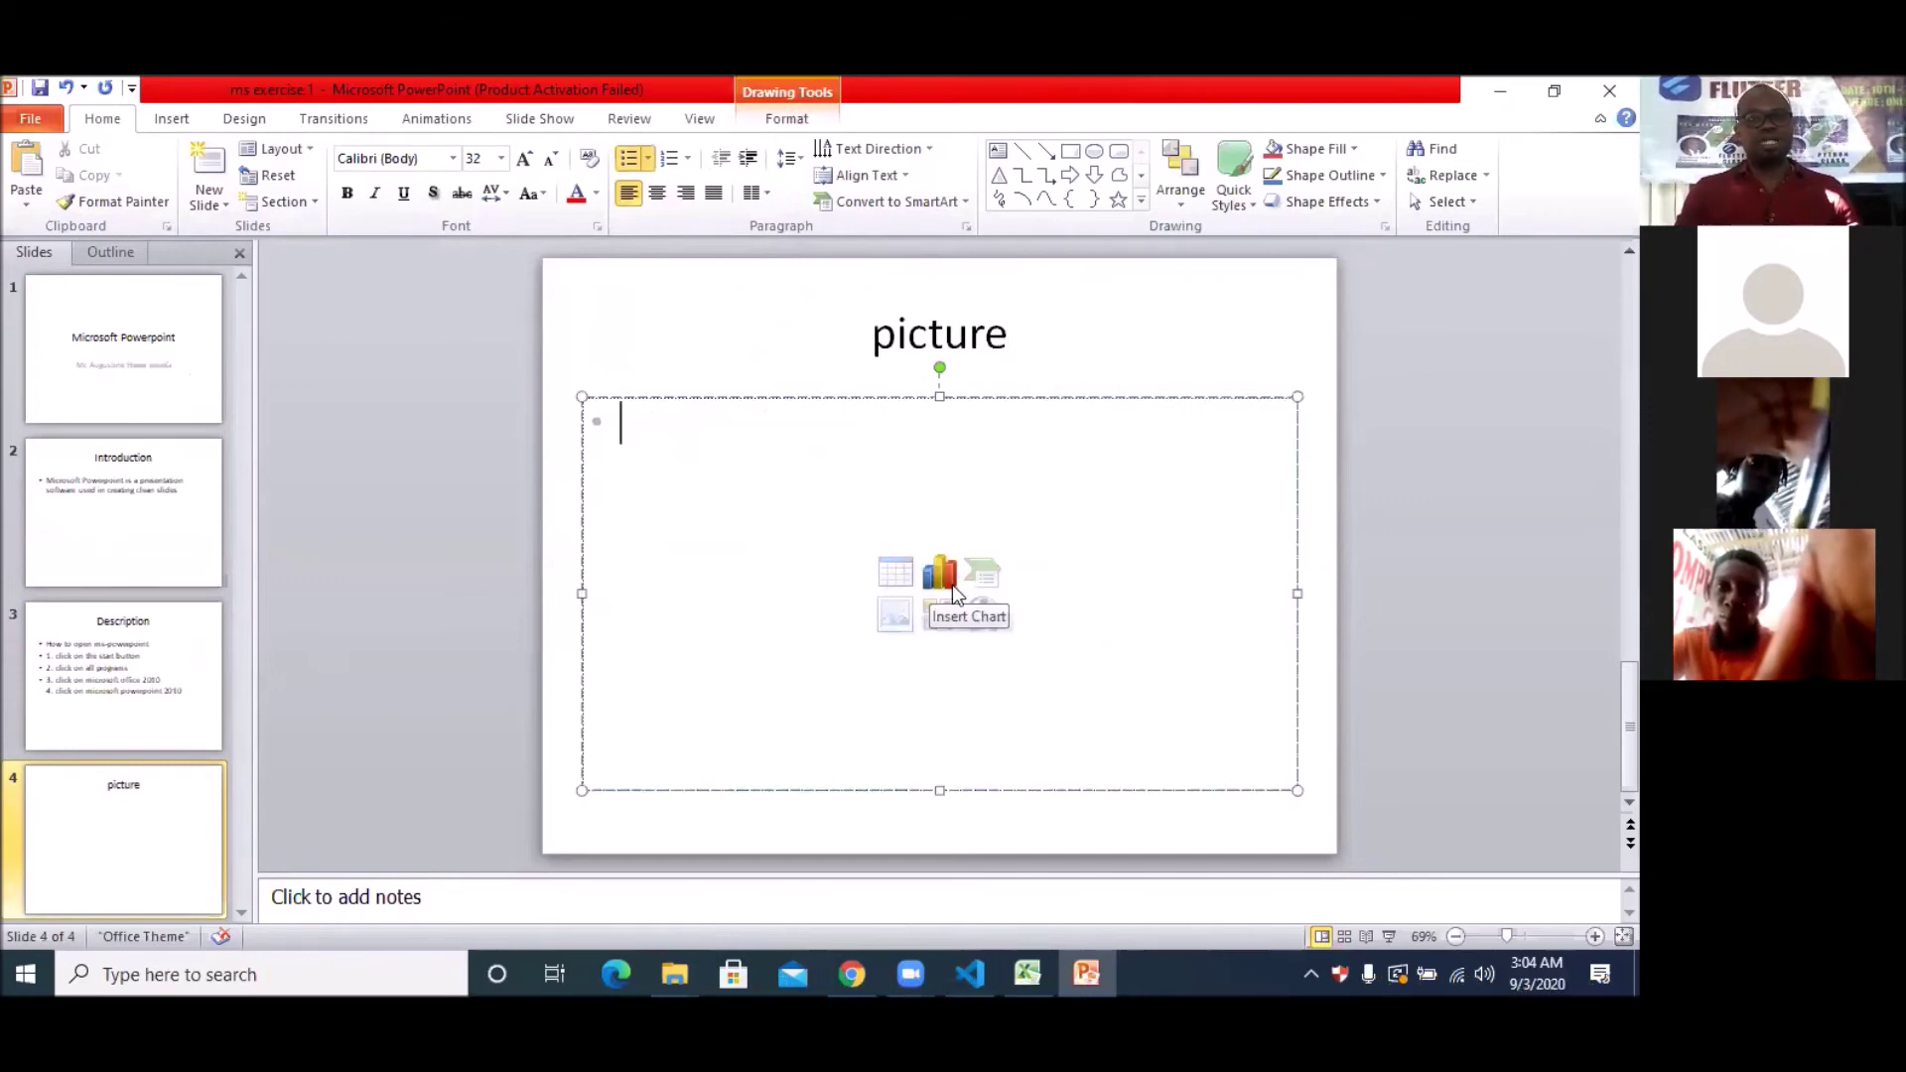
# Step: Insert the GOVERNMENT picture from Pictures into the picture slide's placeholder
pyautogui.click(892, 616)
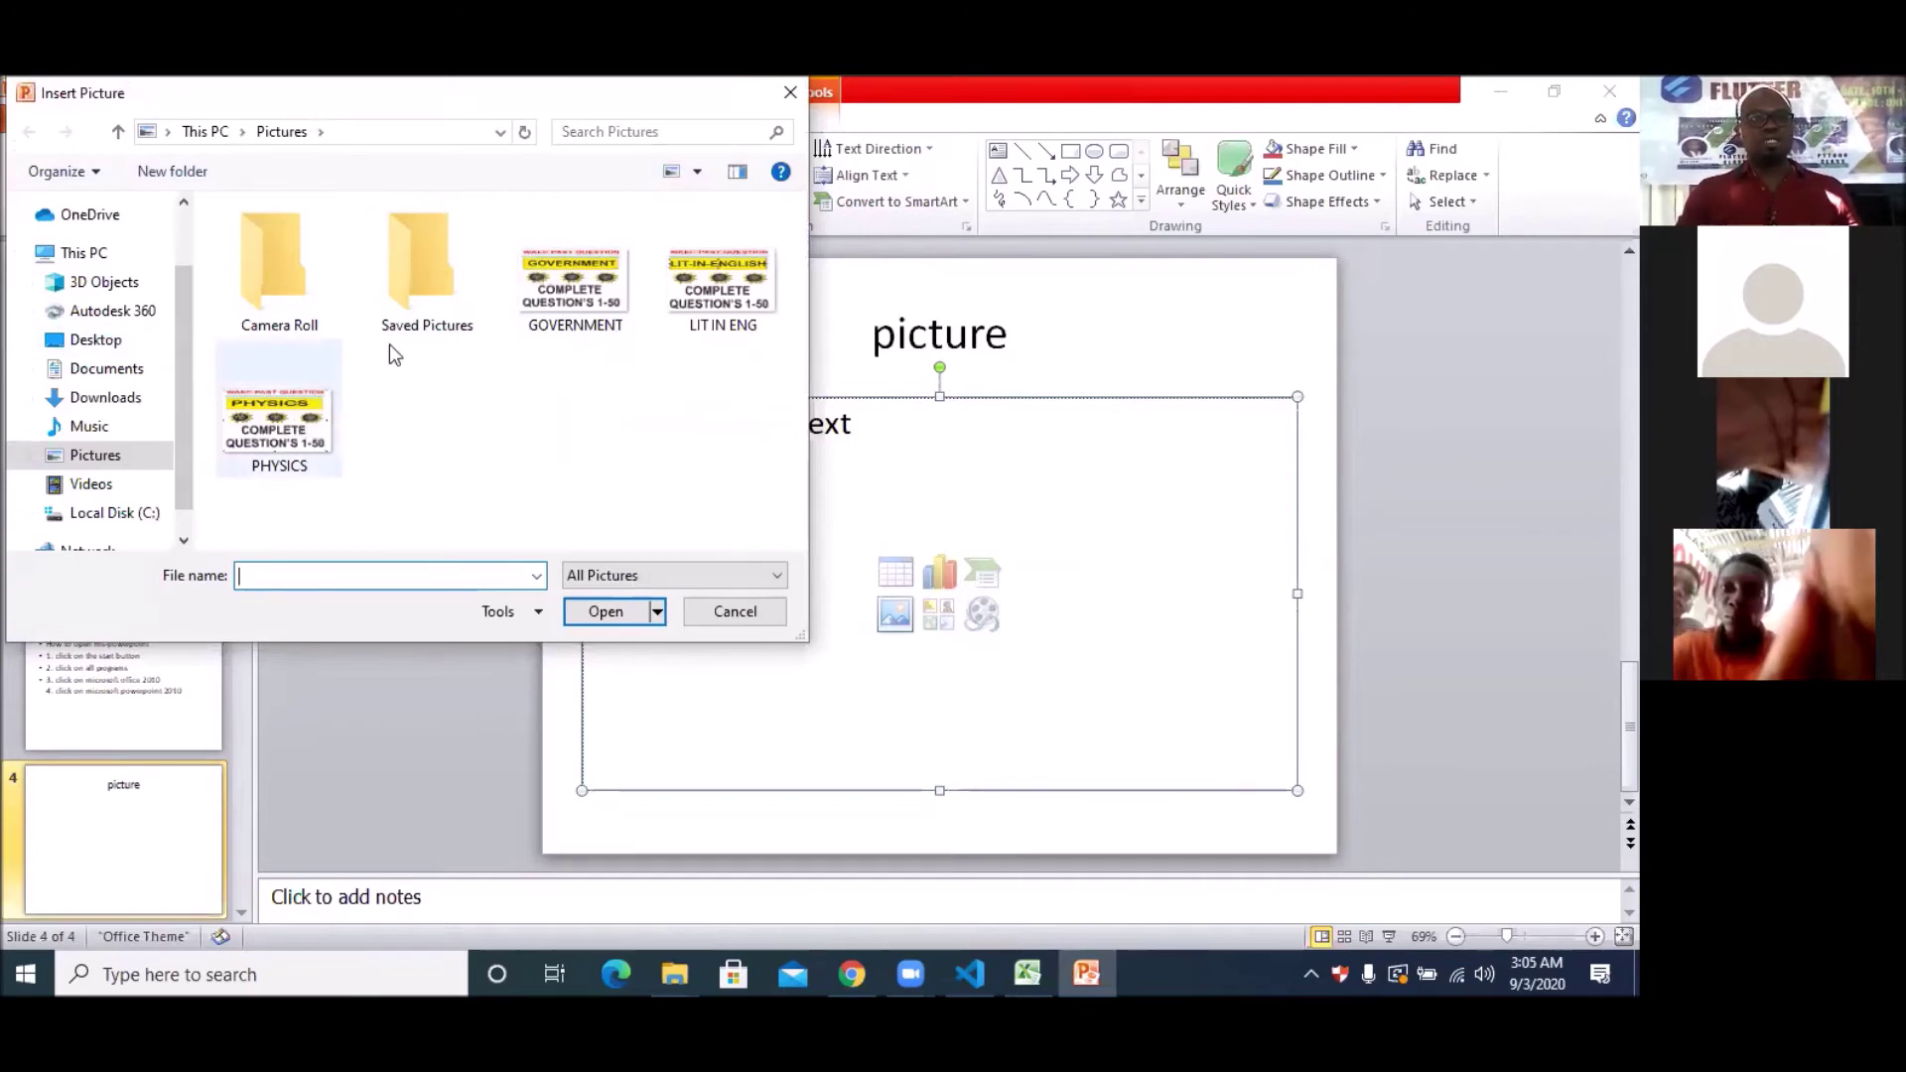
pyautogui.click(570, 294)
pyautogui.click(600, 616)
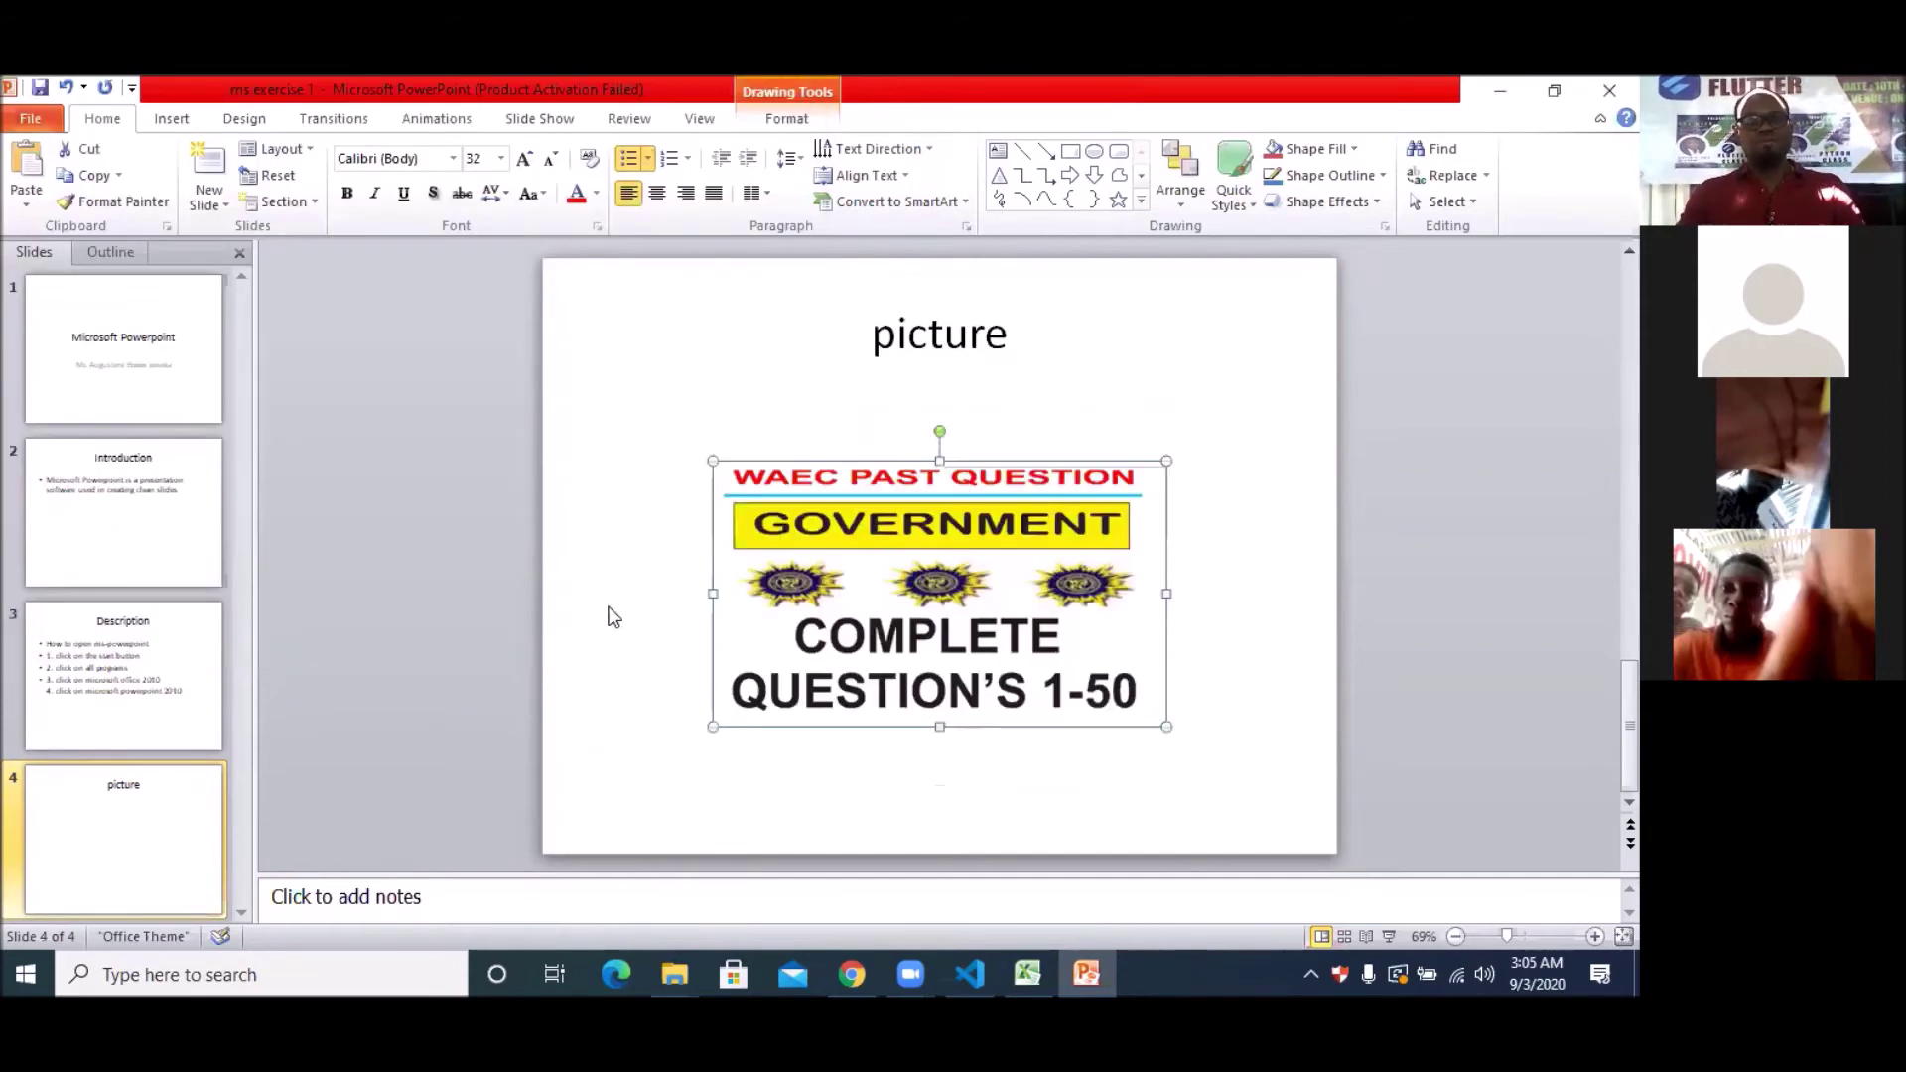
pyautogui.click(759, 378)
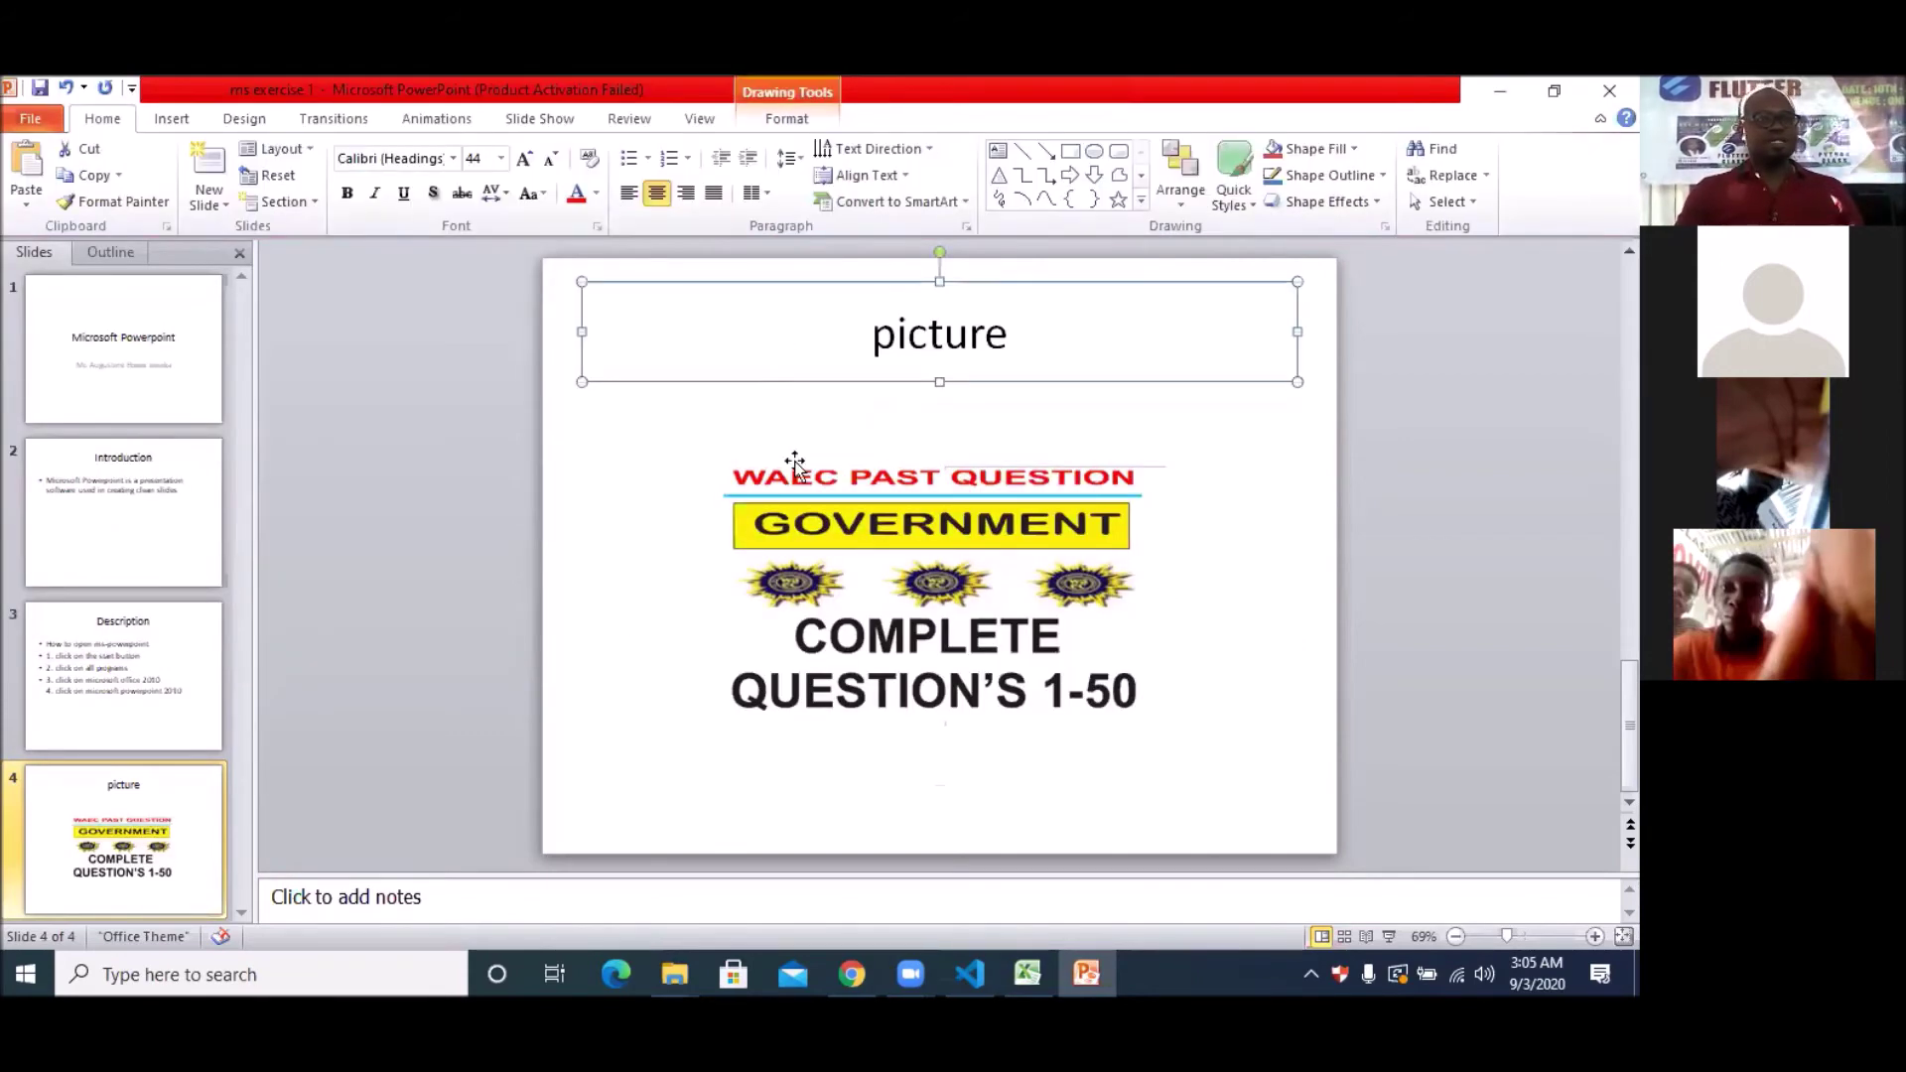
pyautogui.click(661, 623)
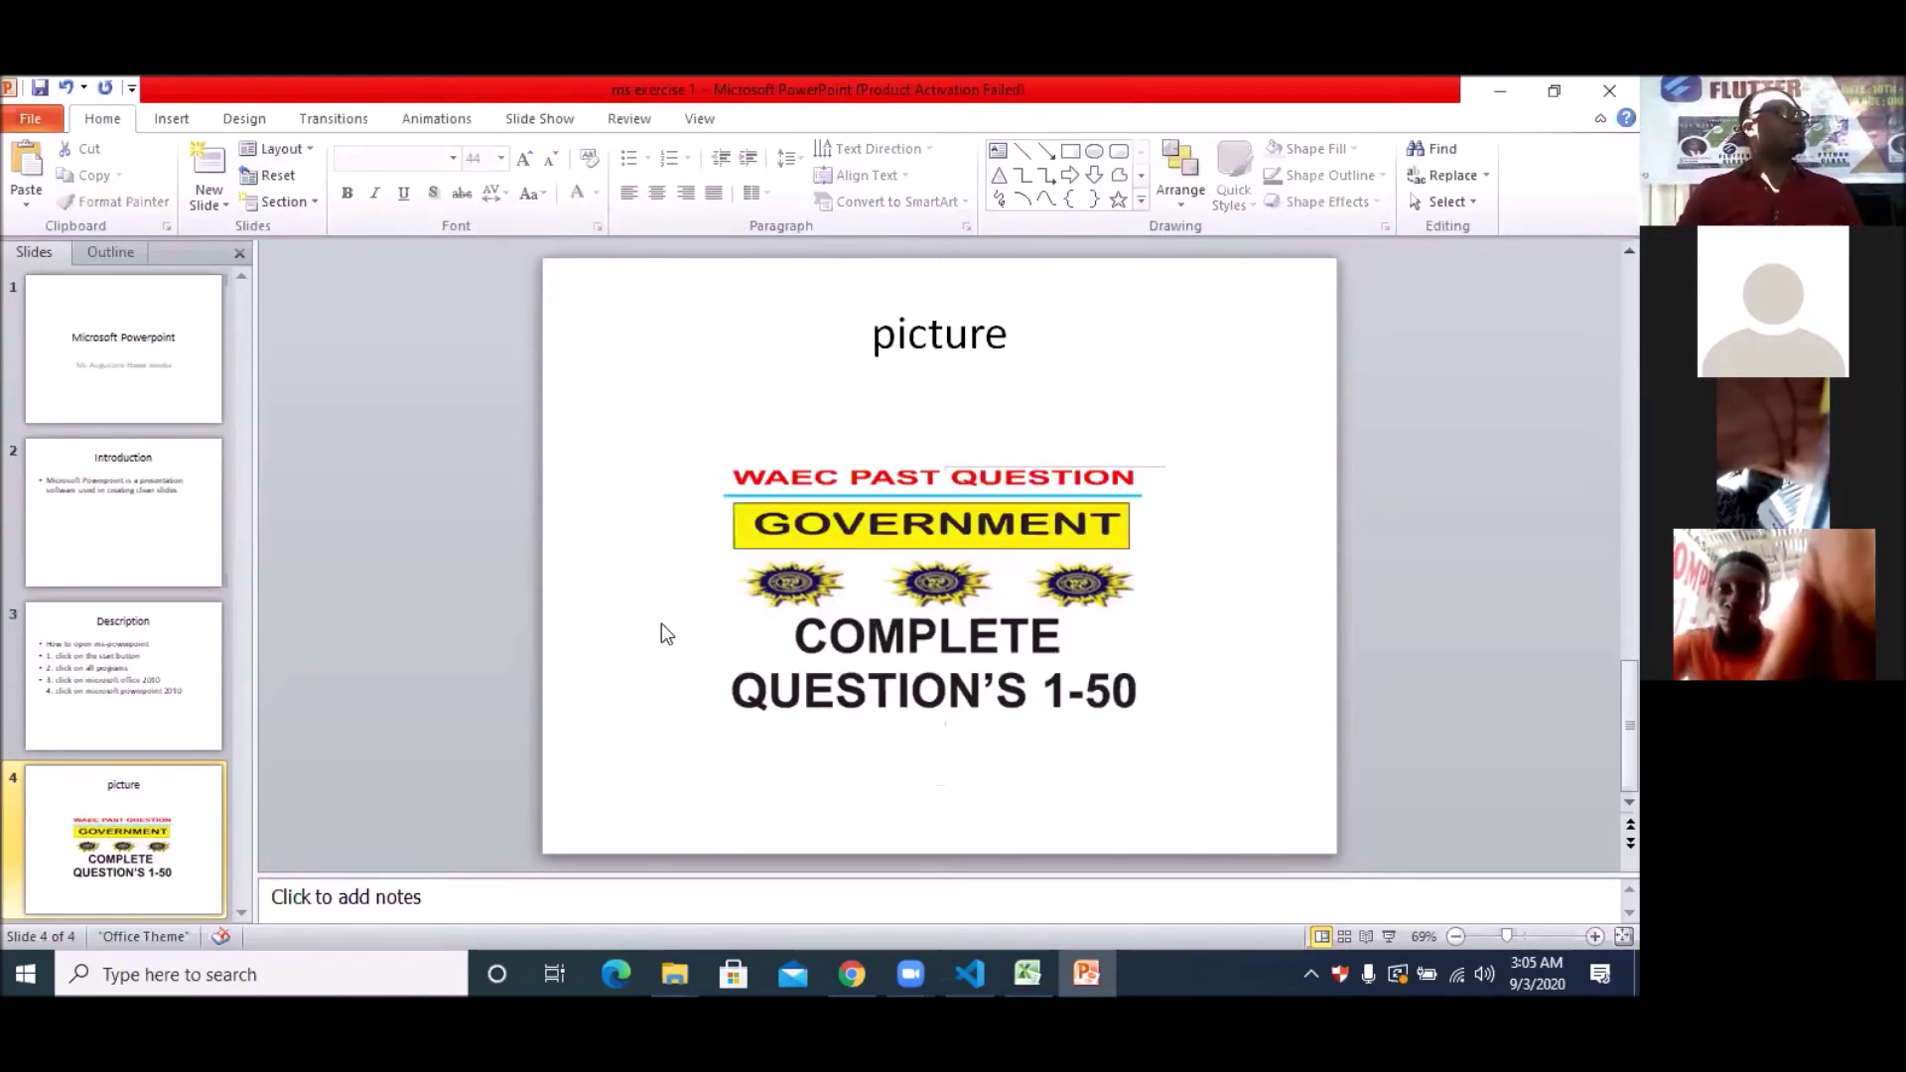
pyautogui.scroll(1, 662, 623)
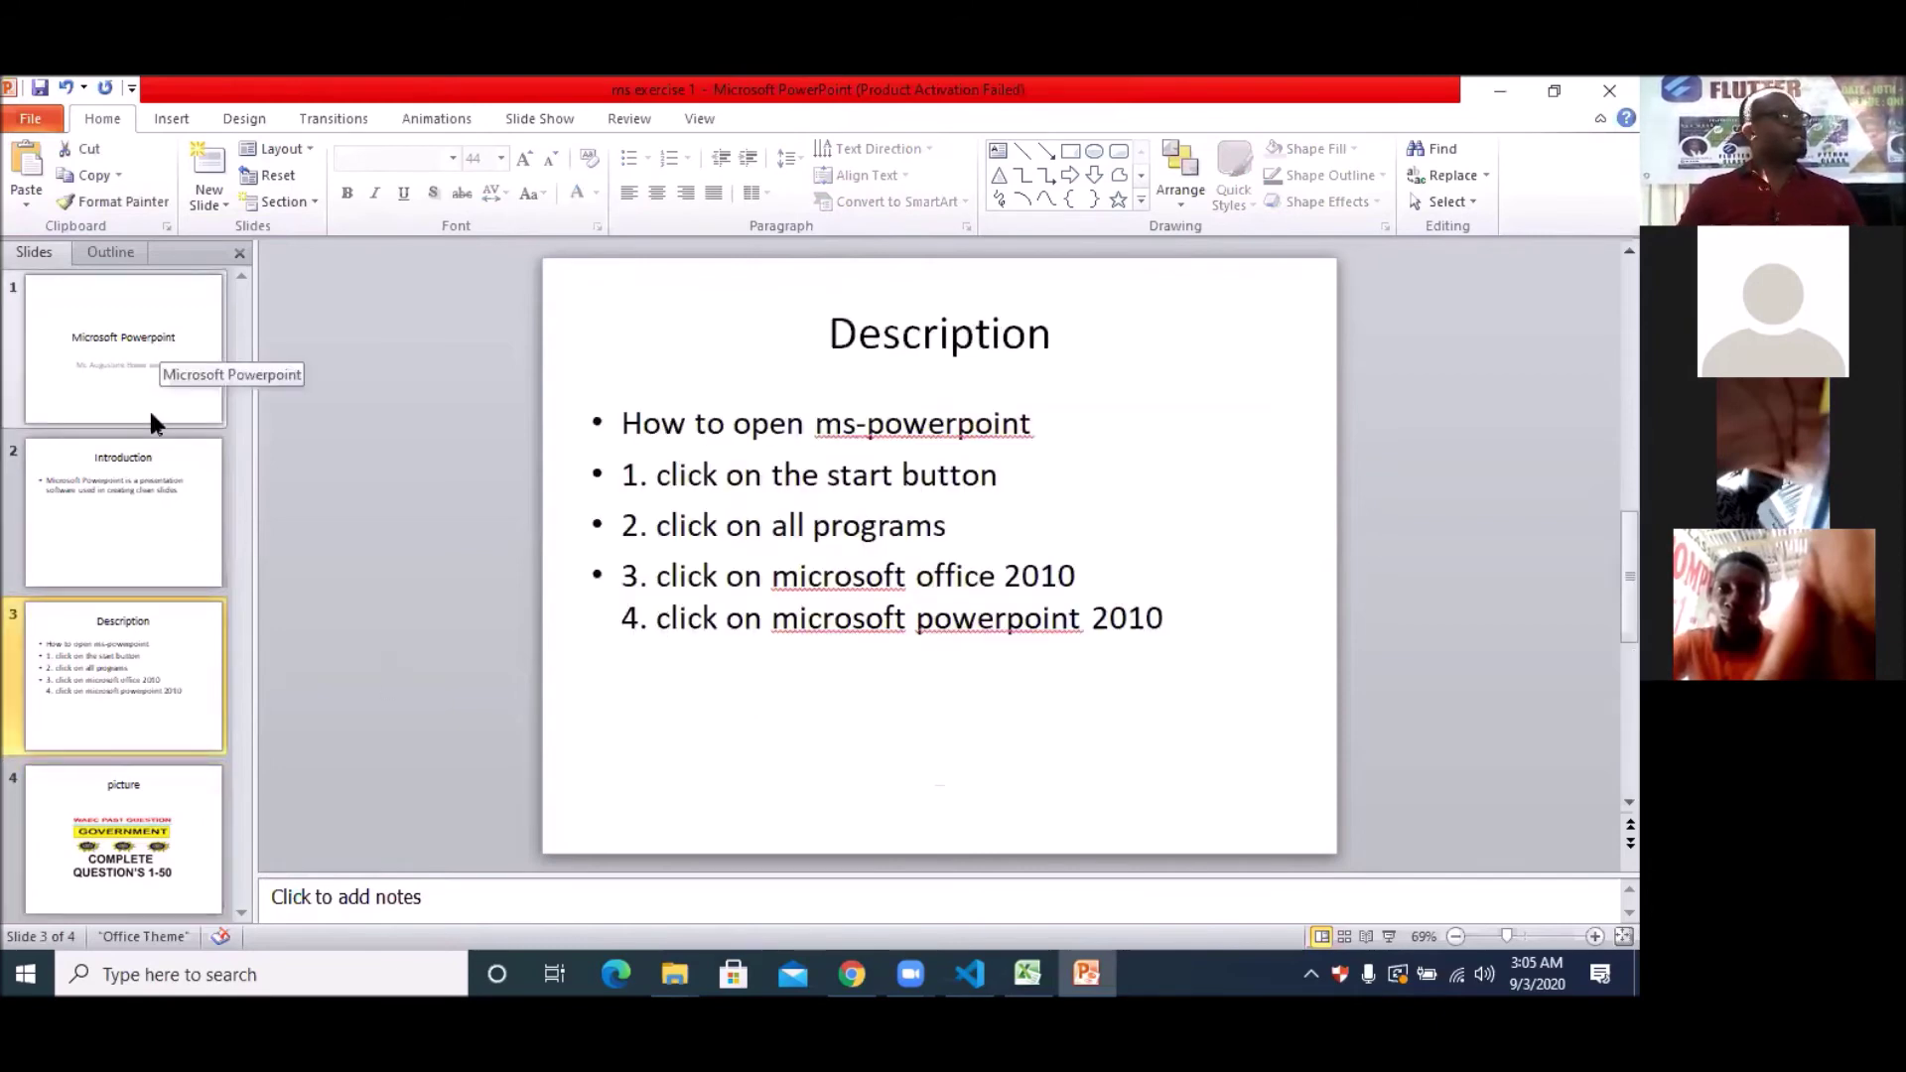
# Step: Preview the Adjacency theme on all four slides, then apply the green Austin theme
pyautogui.click(236, 126)
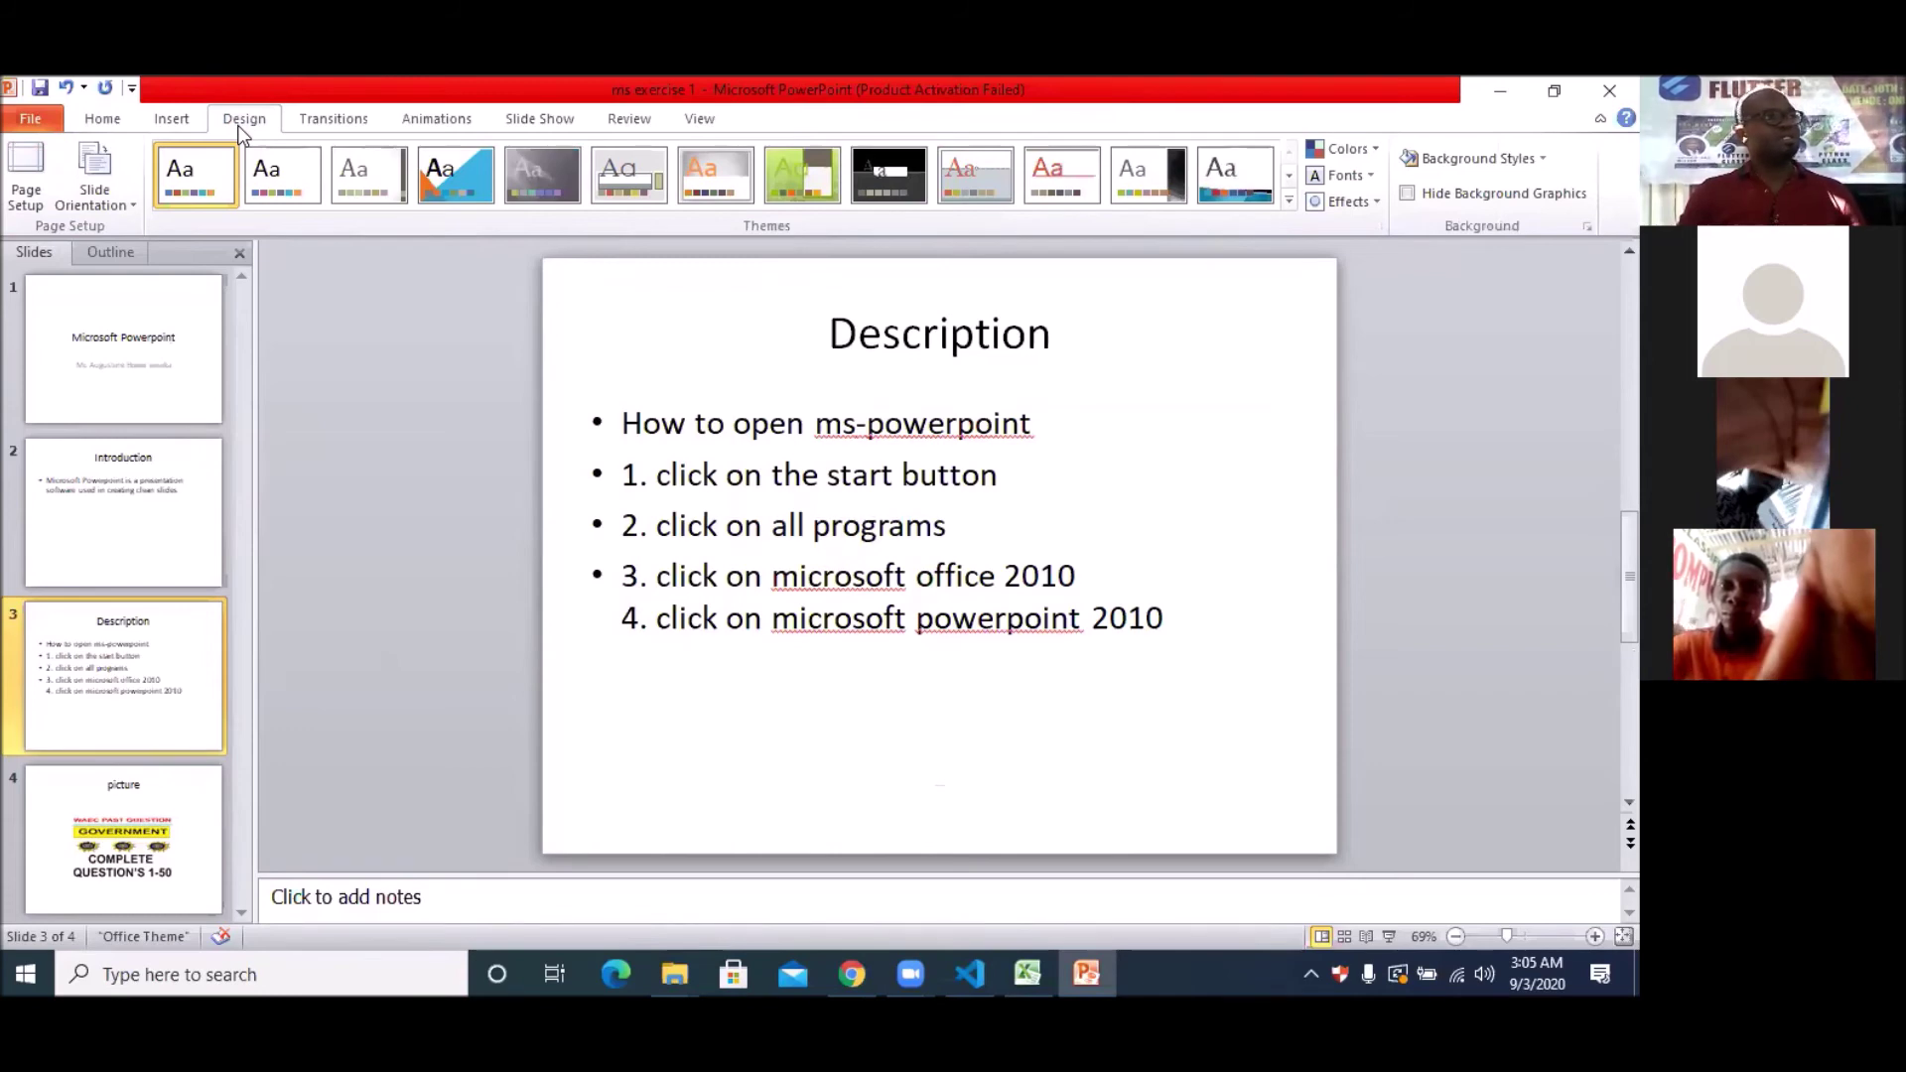
pyautogui.click(382, 183)
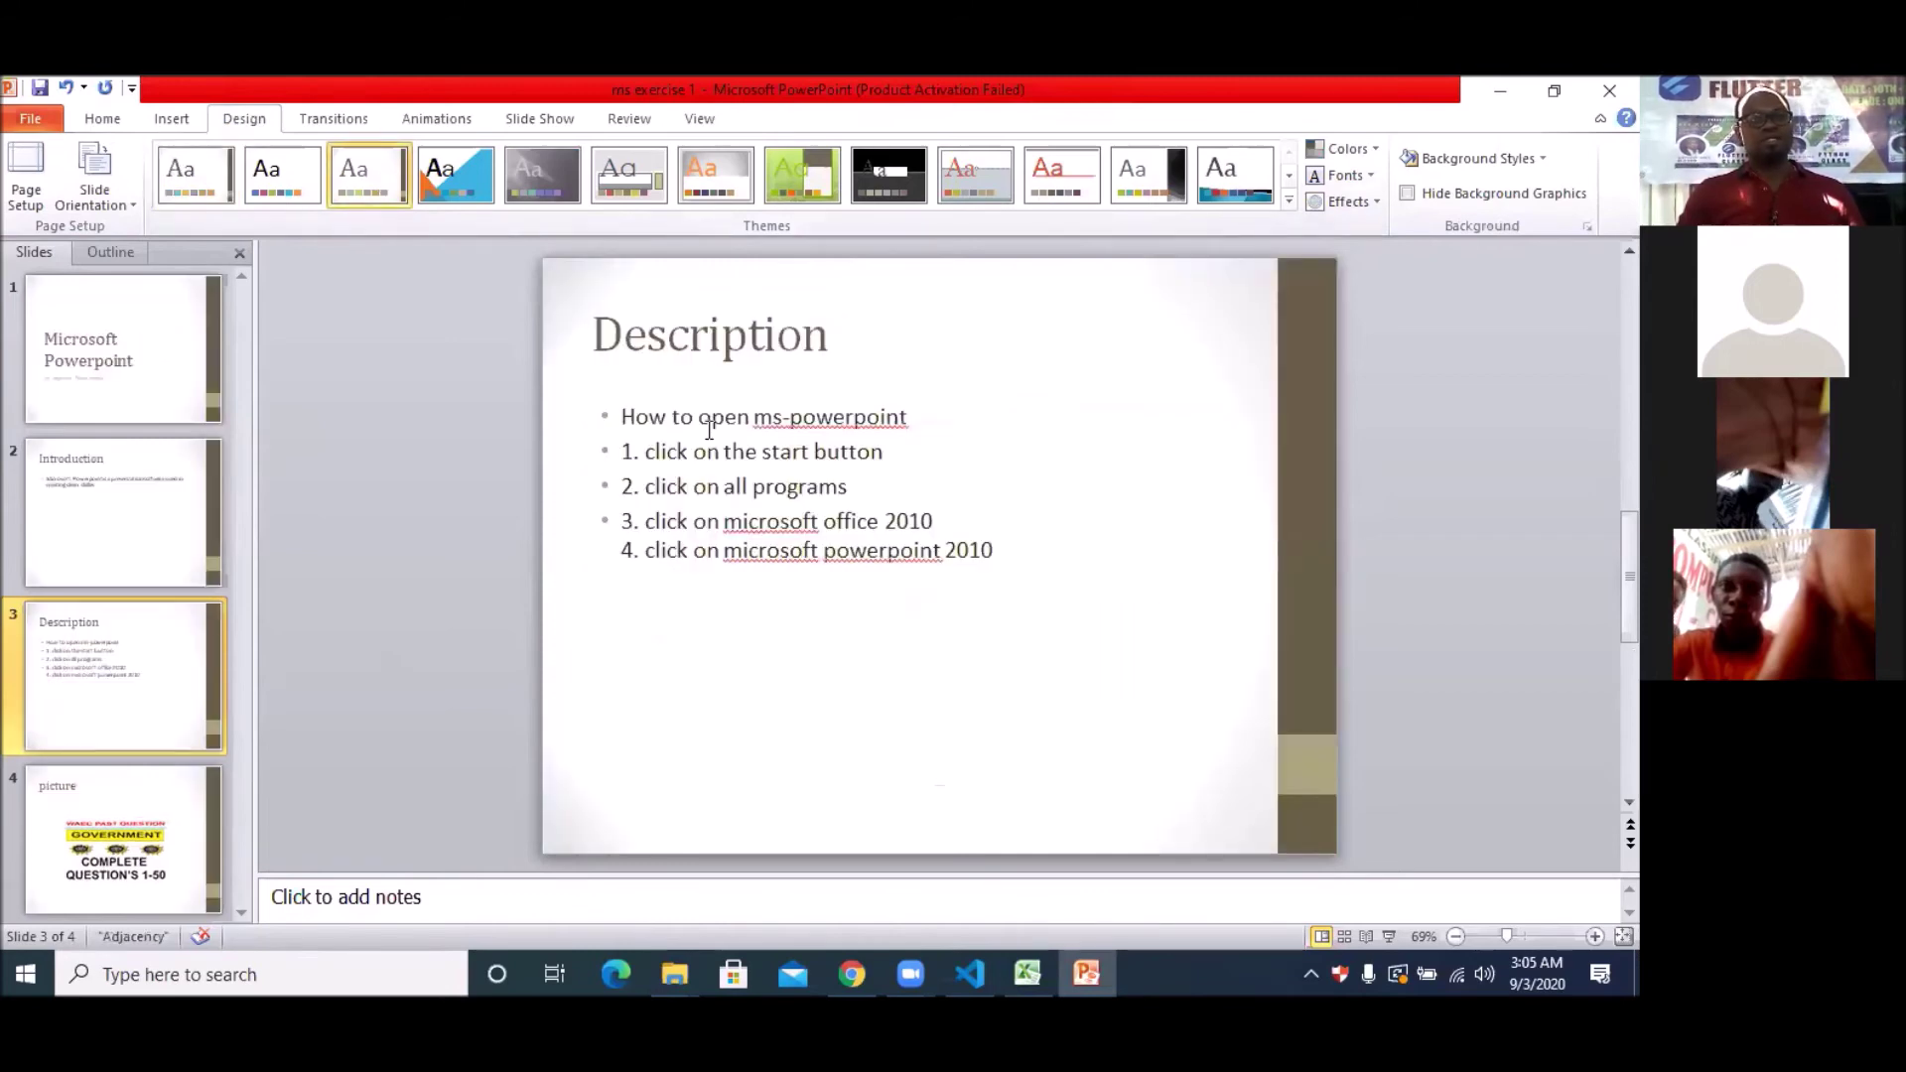
pyautogui.click(165, 366)
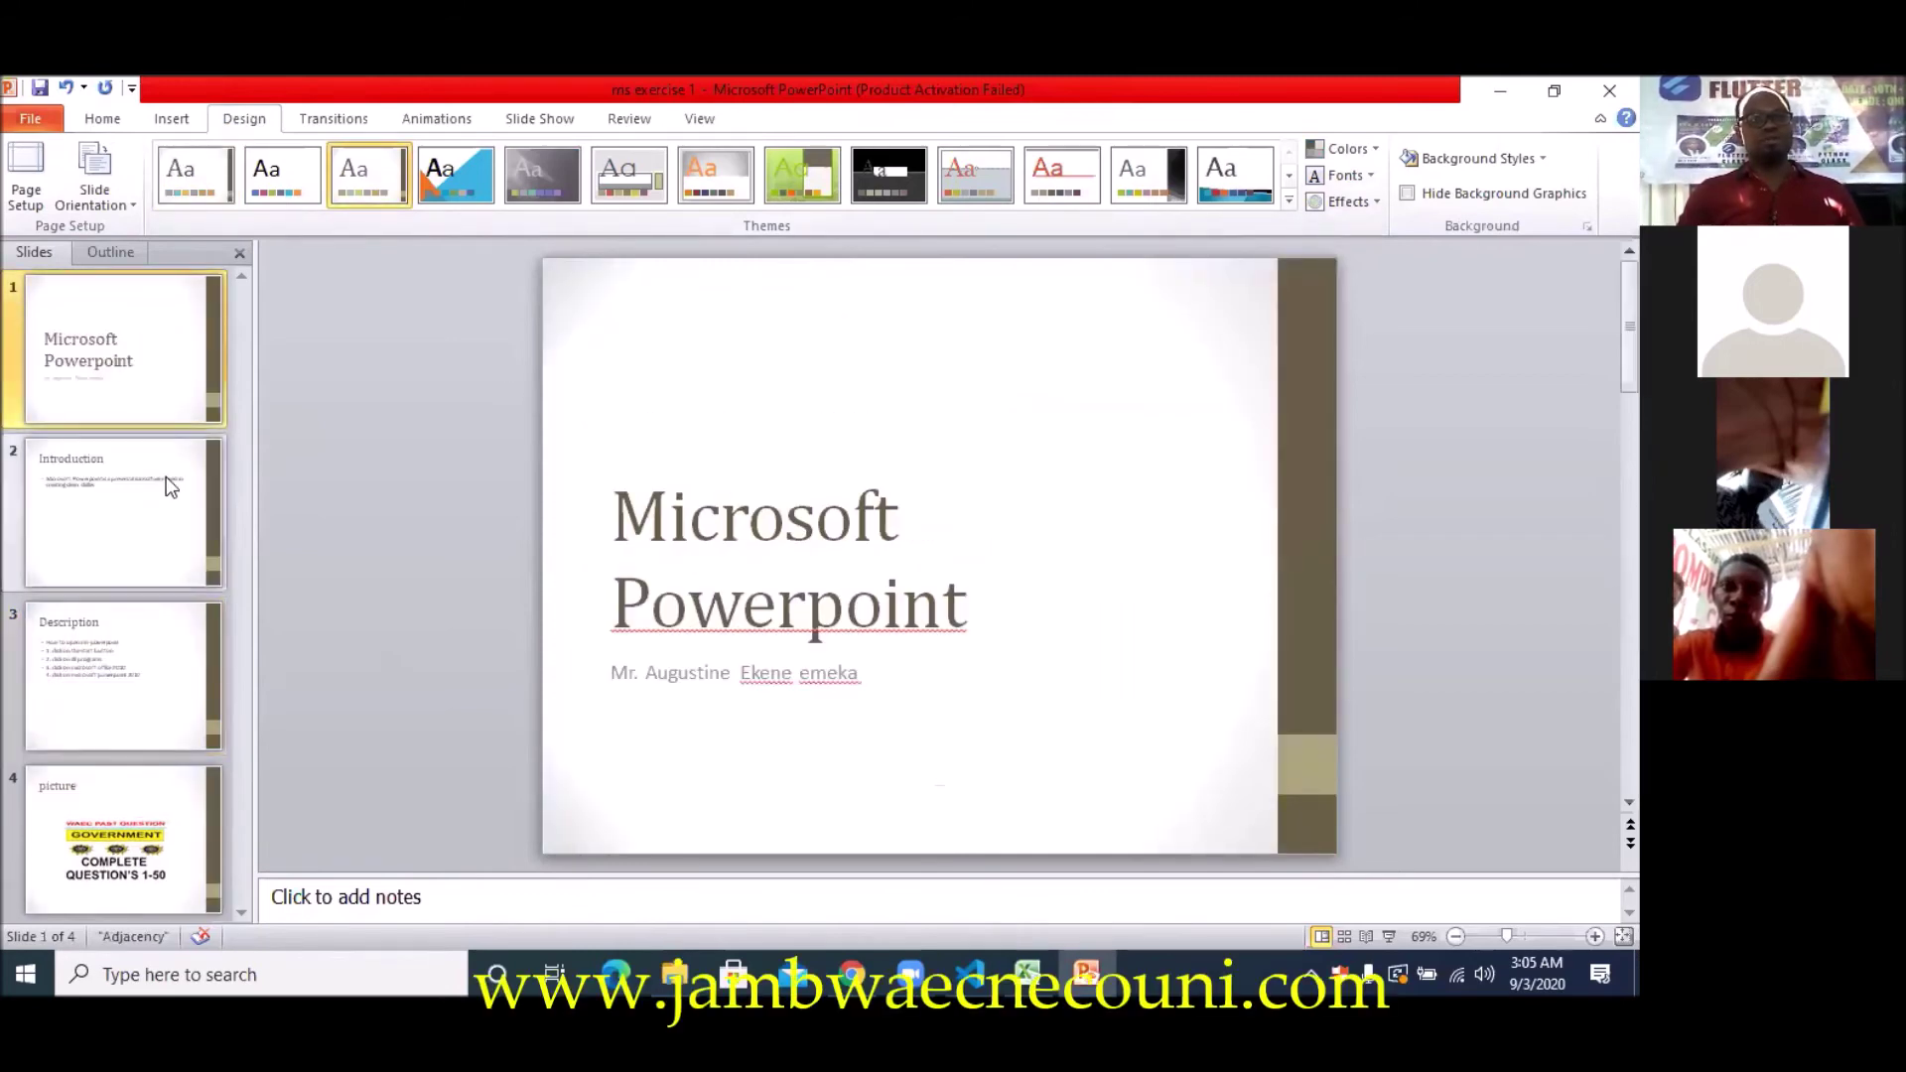
pyautogui.click(157, 544)
pyautogui.click(154, 656)
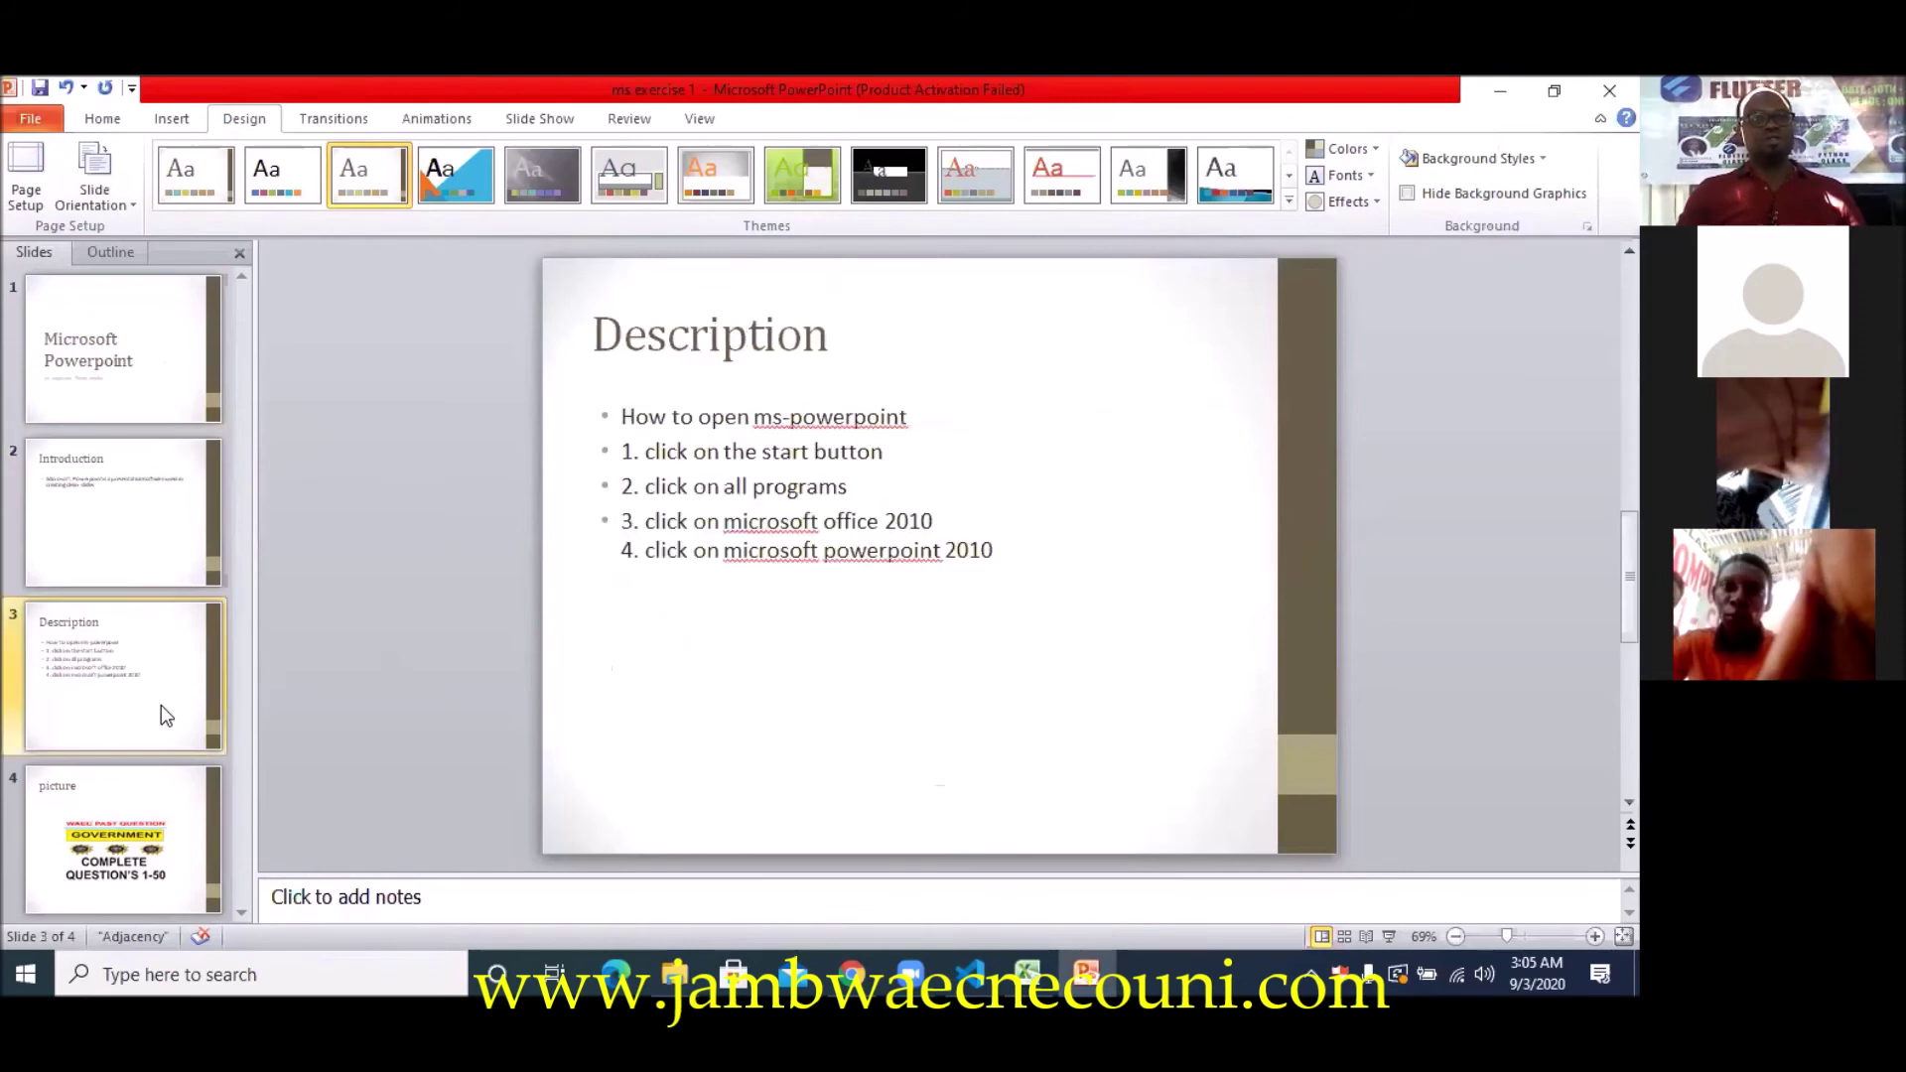
pyautogui.click(143, 826)
pyautogui.click(145, 660)
pyautogui.click(134, 482)
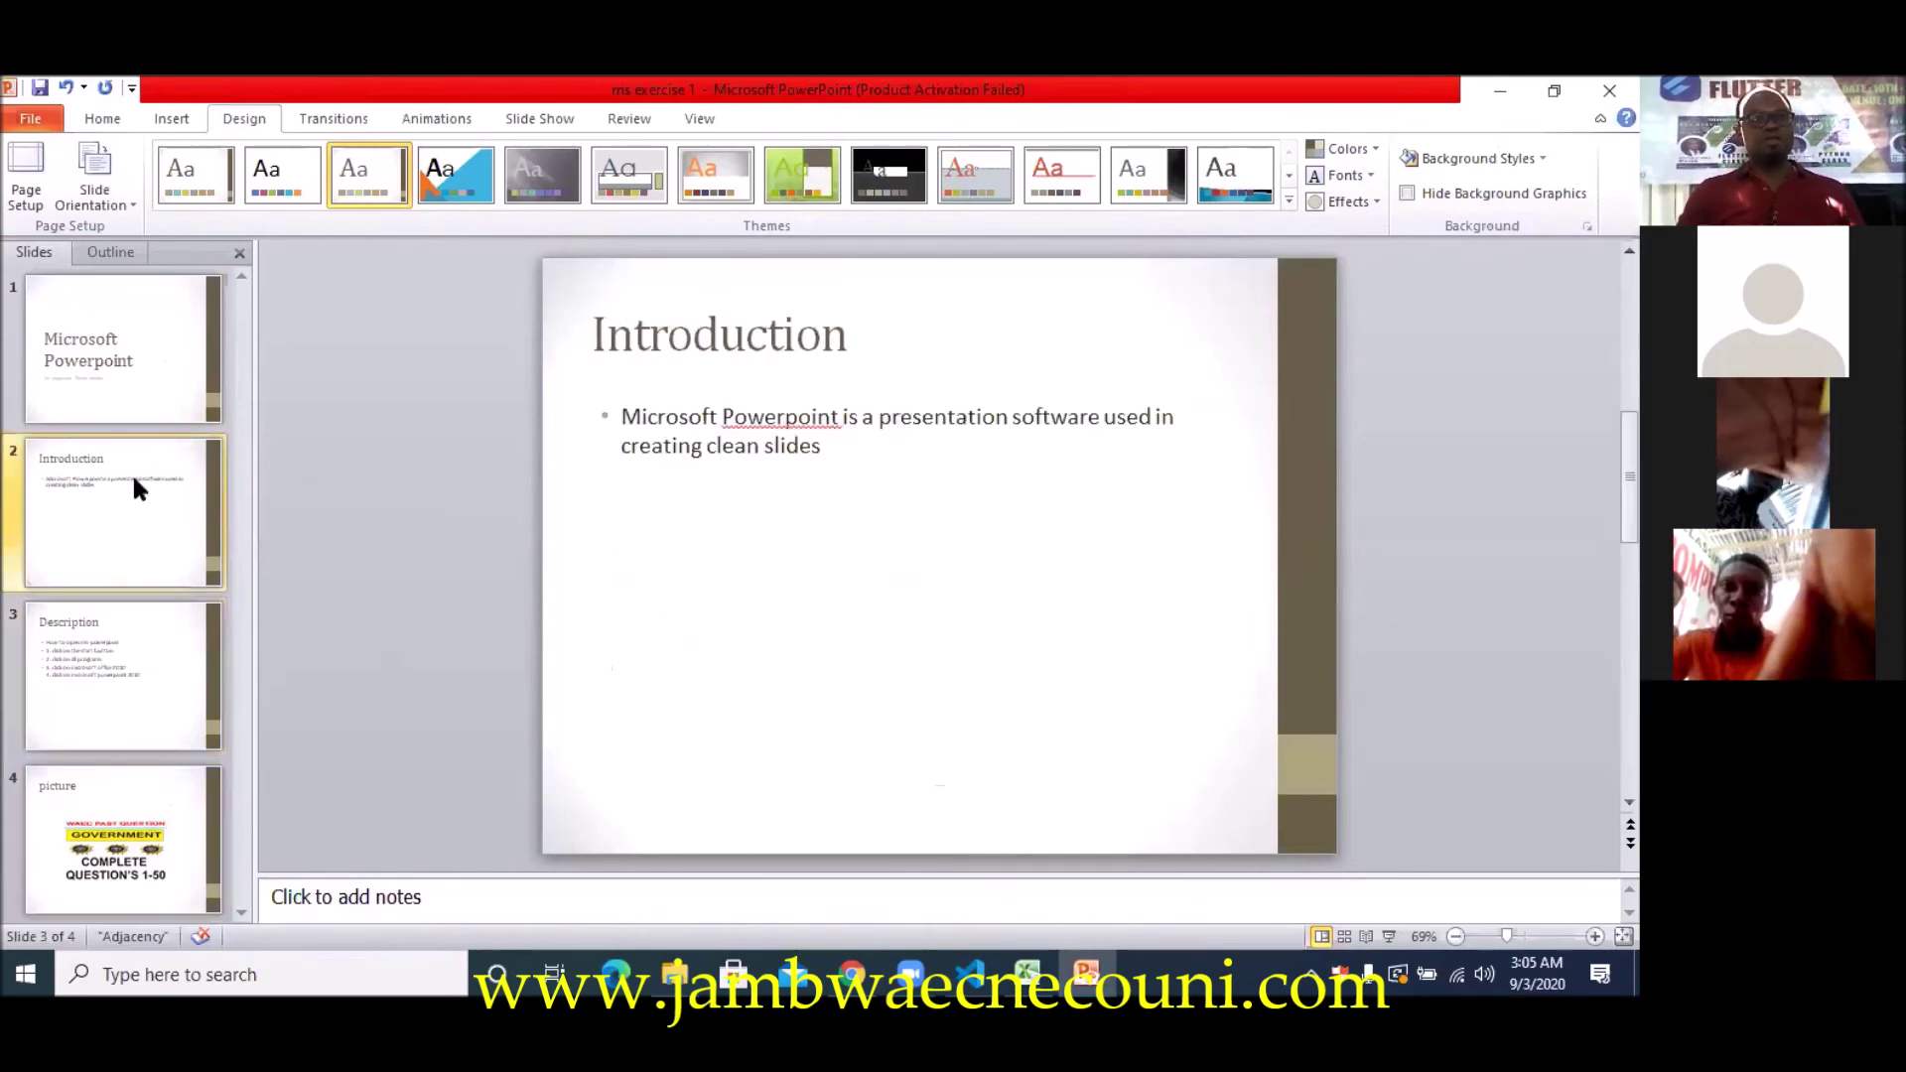
pyautogui.click(191, 345)
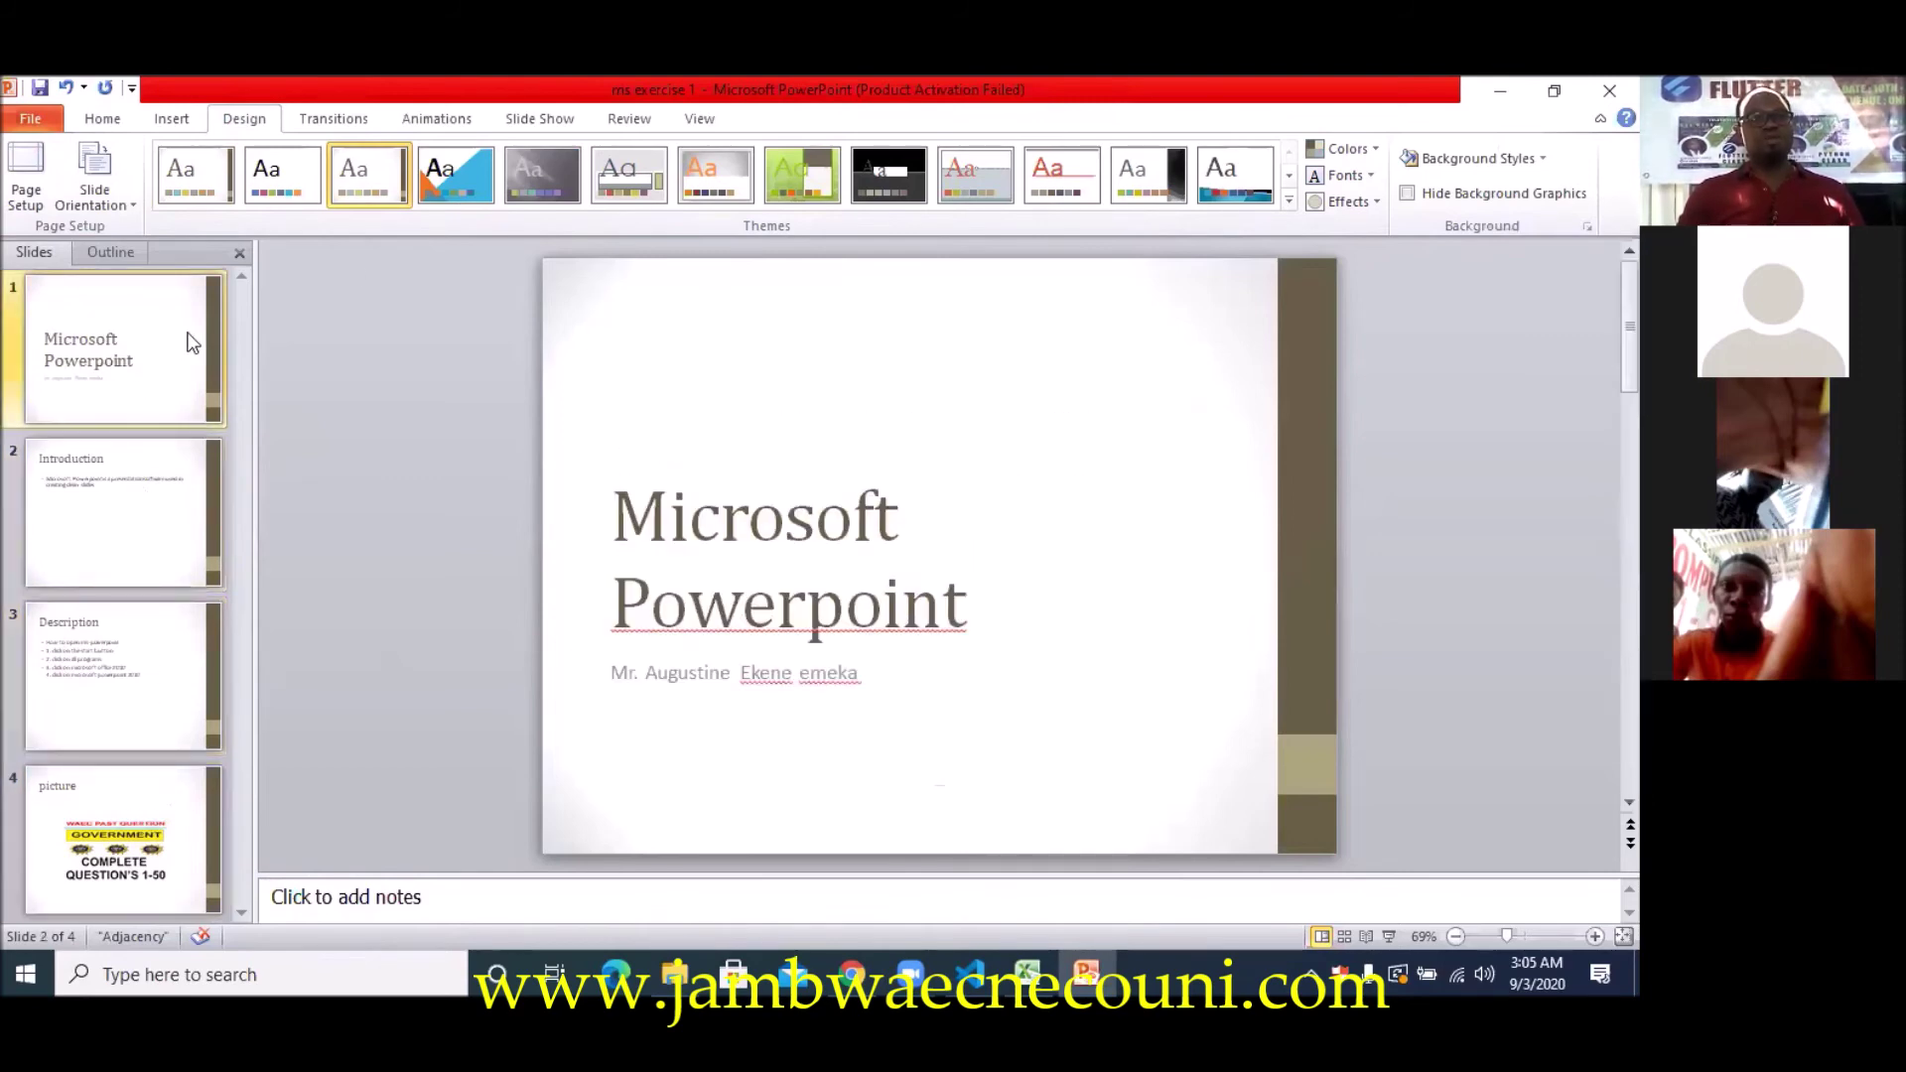
pyautogui.click(809, 181)
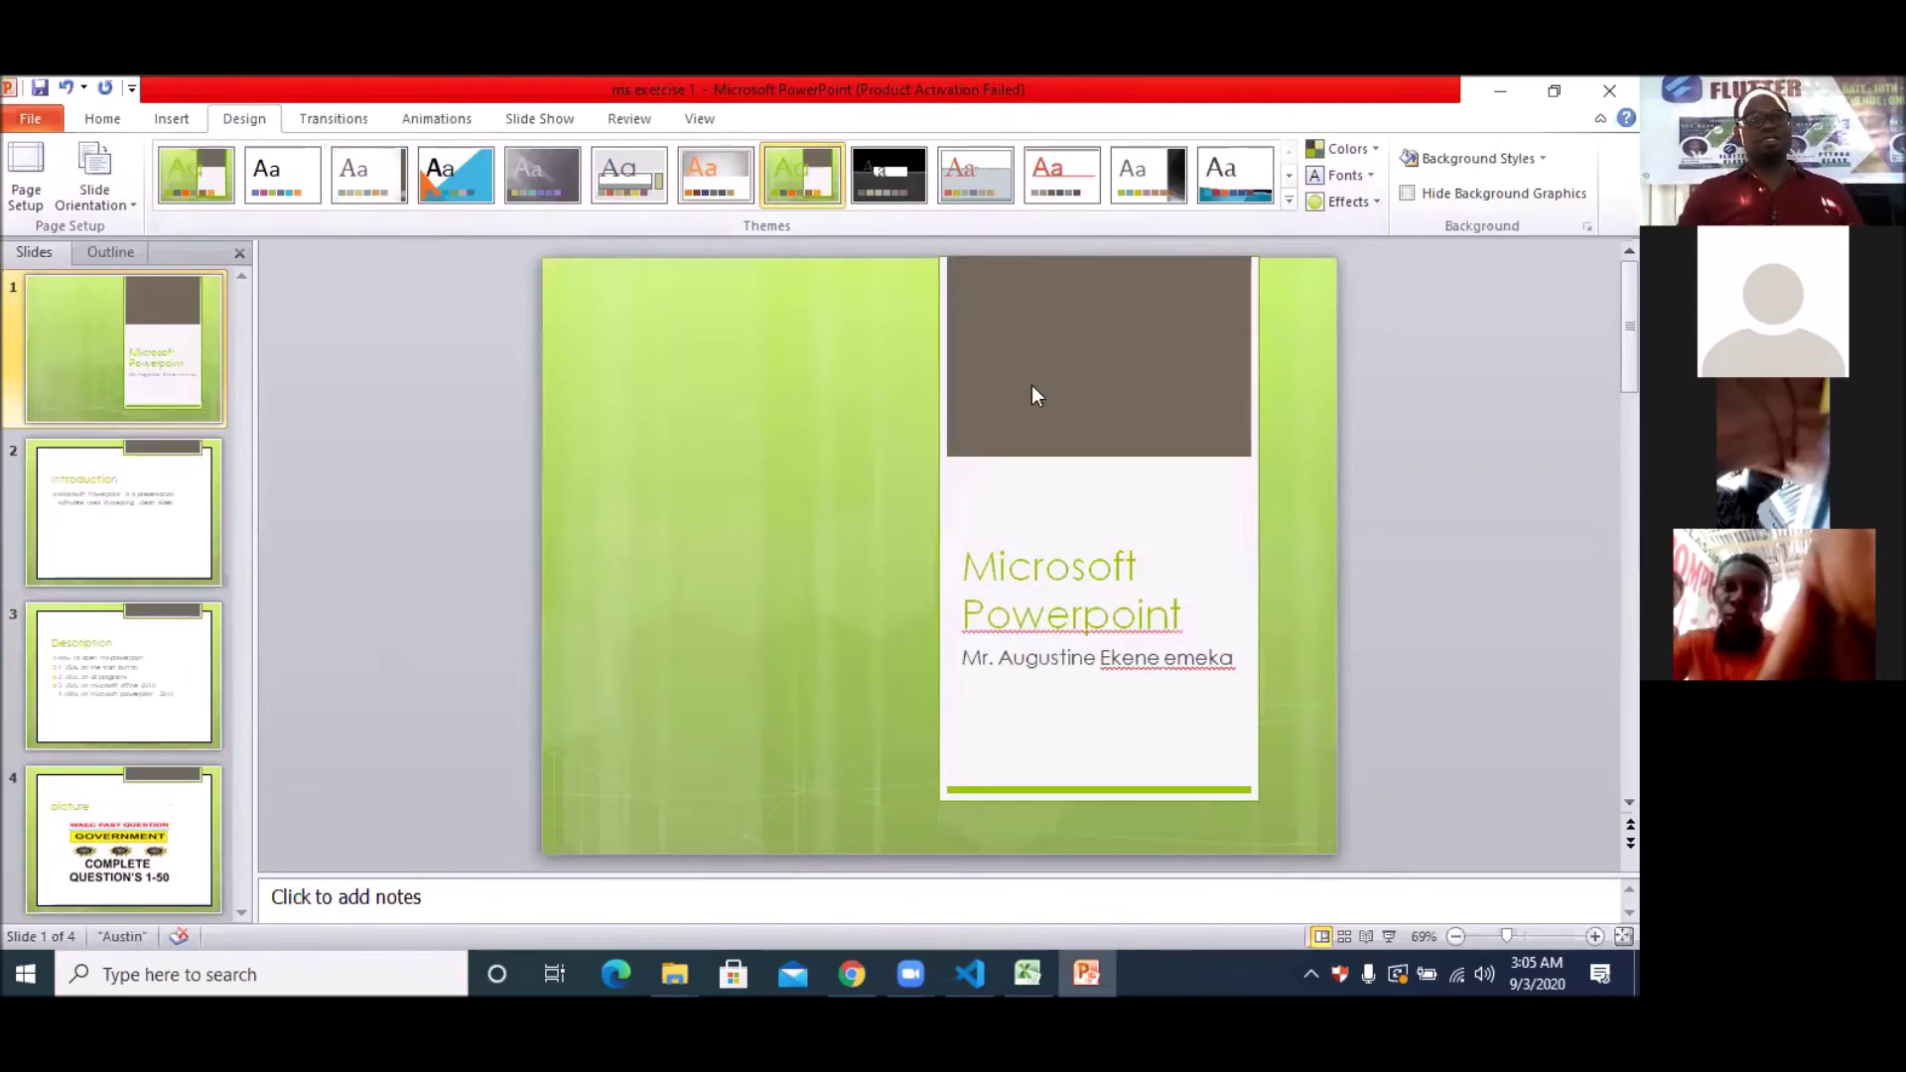
# Step: Review each slide in the Austin theme, then switch the left pane to Outline view
pyautogui.click(127, 521)
pyautogui.click(149, 669)
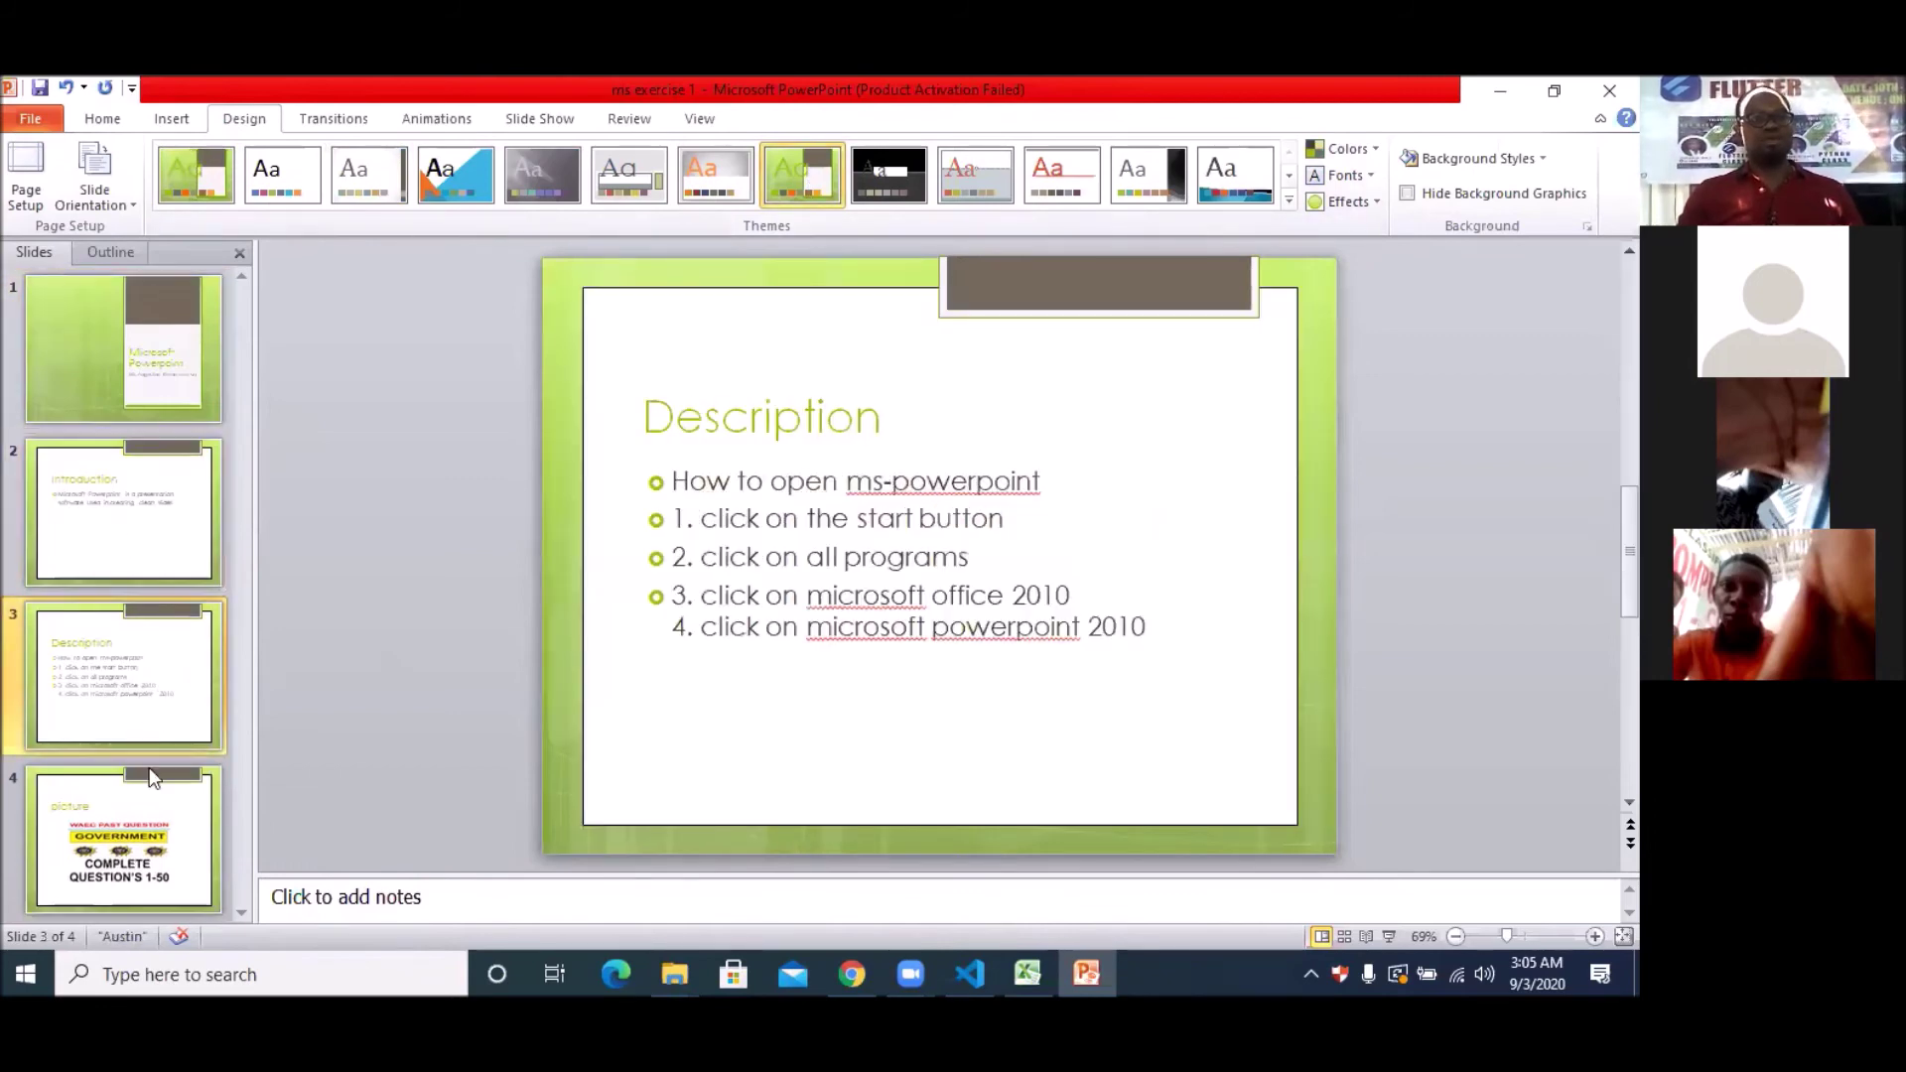
pyautogui.click(151, 802)
pyautogui.click(145, 681)
pyautogui.click(129, 530)
pyautogui.click(127, 394)
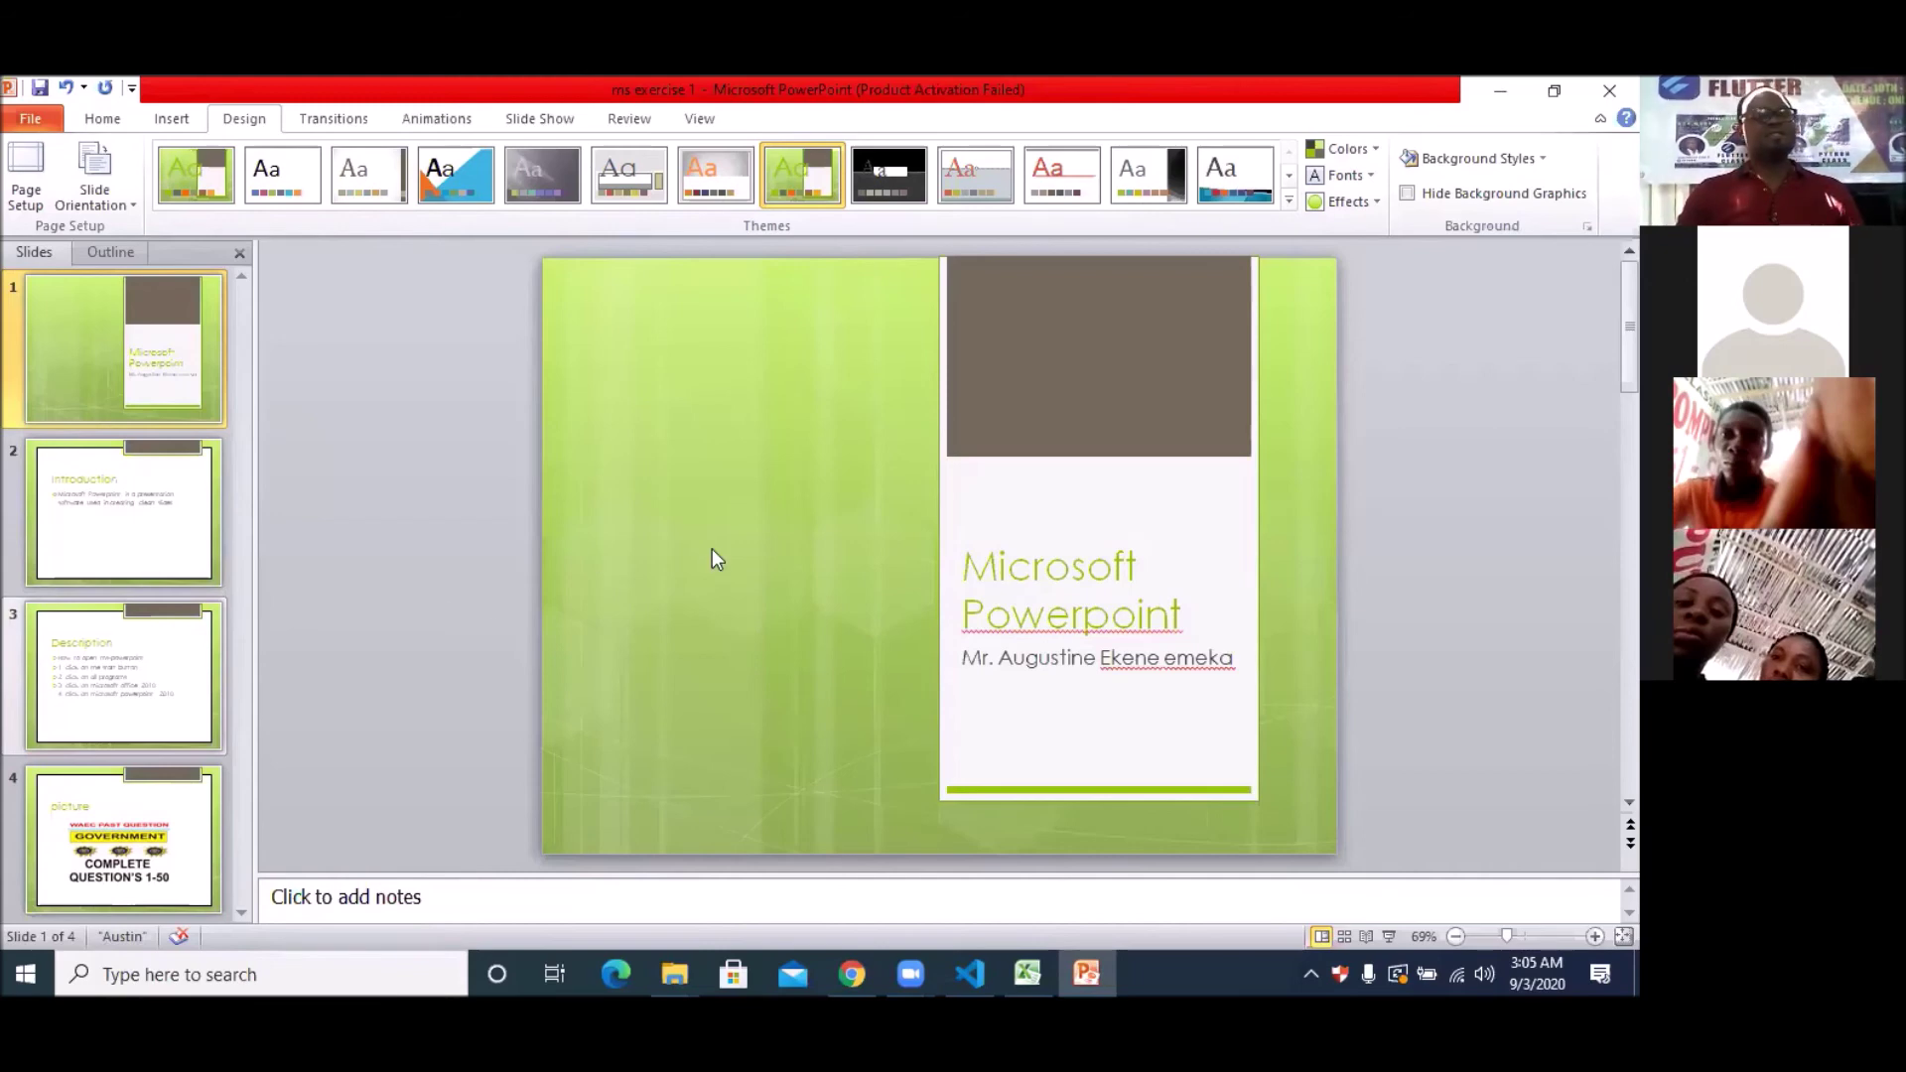
pyautogui.click(133, 498)
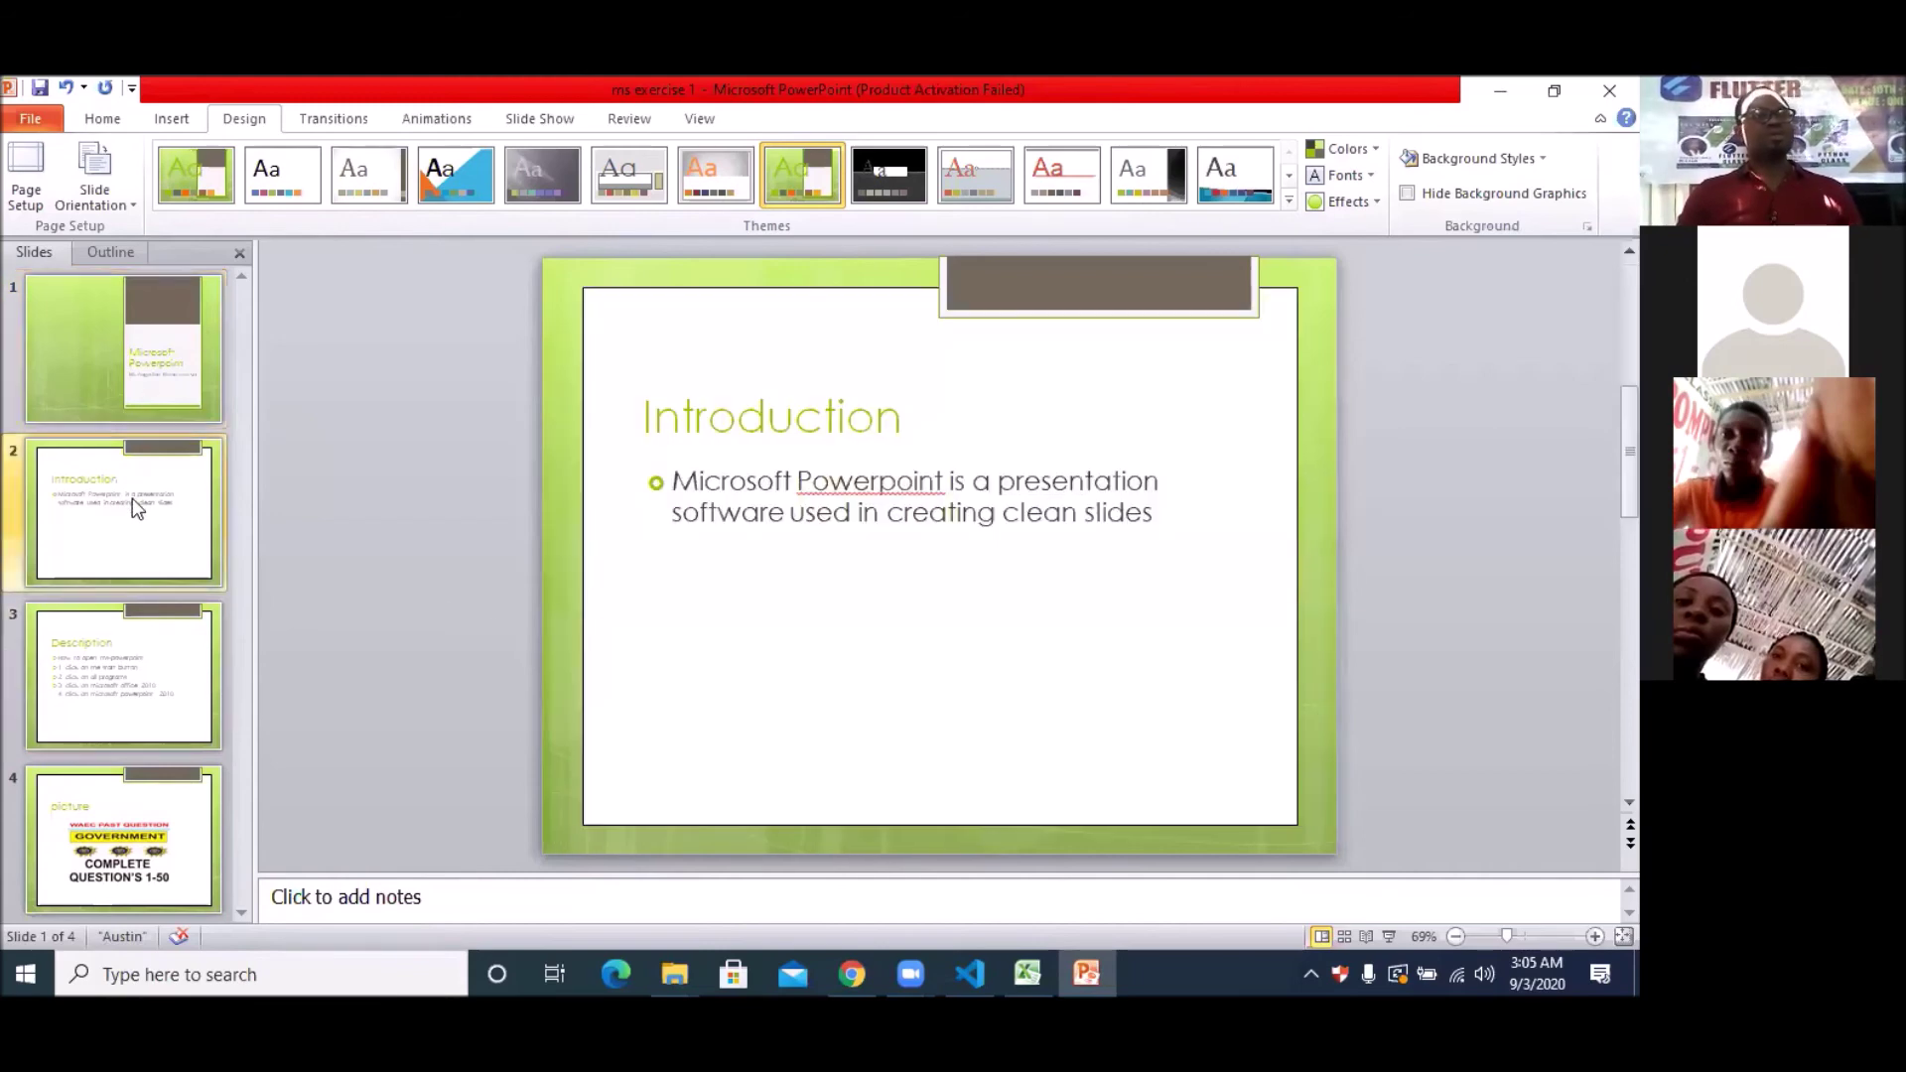
pyautogui.click(145, 688)
pyautogui.click(110, 252)
# Step: Close the outline pane and start the slide show, dismissing the graphics card warning
pyautogui.click(120, 363)
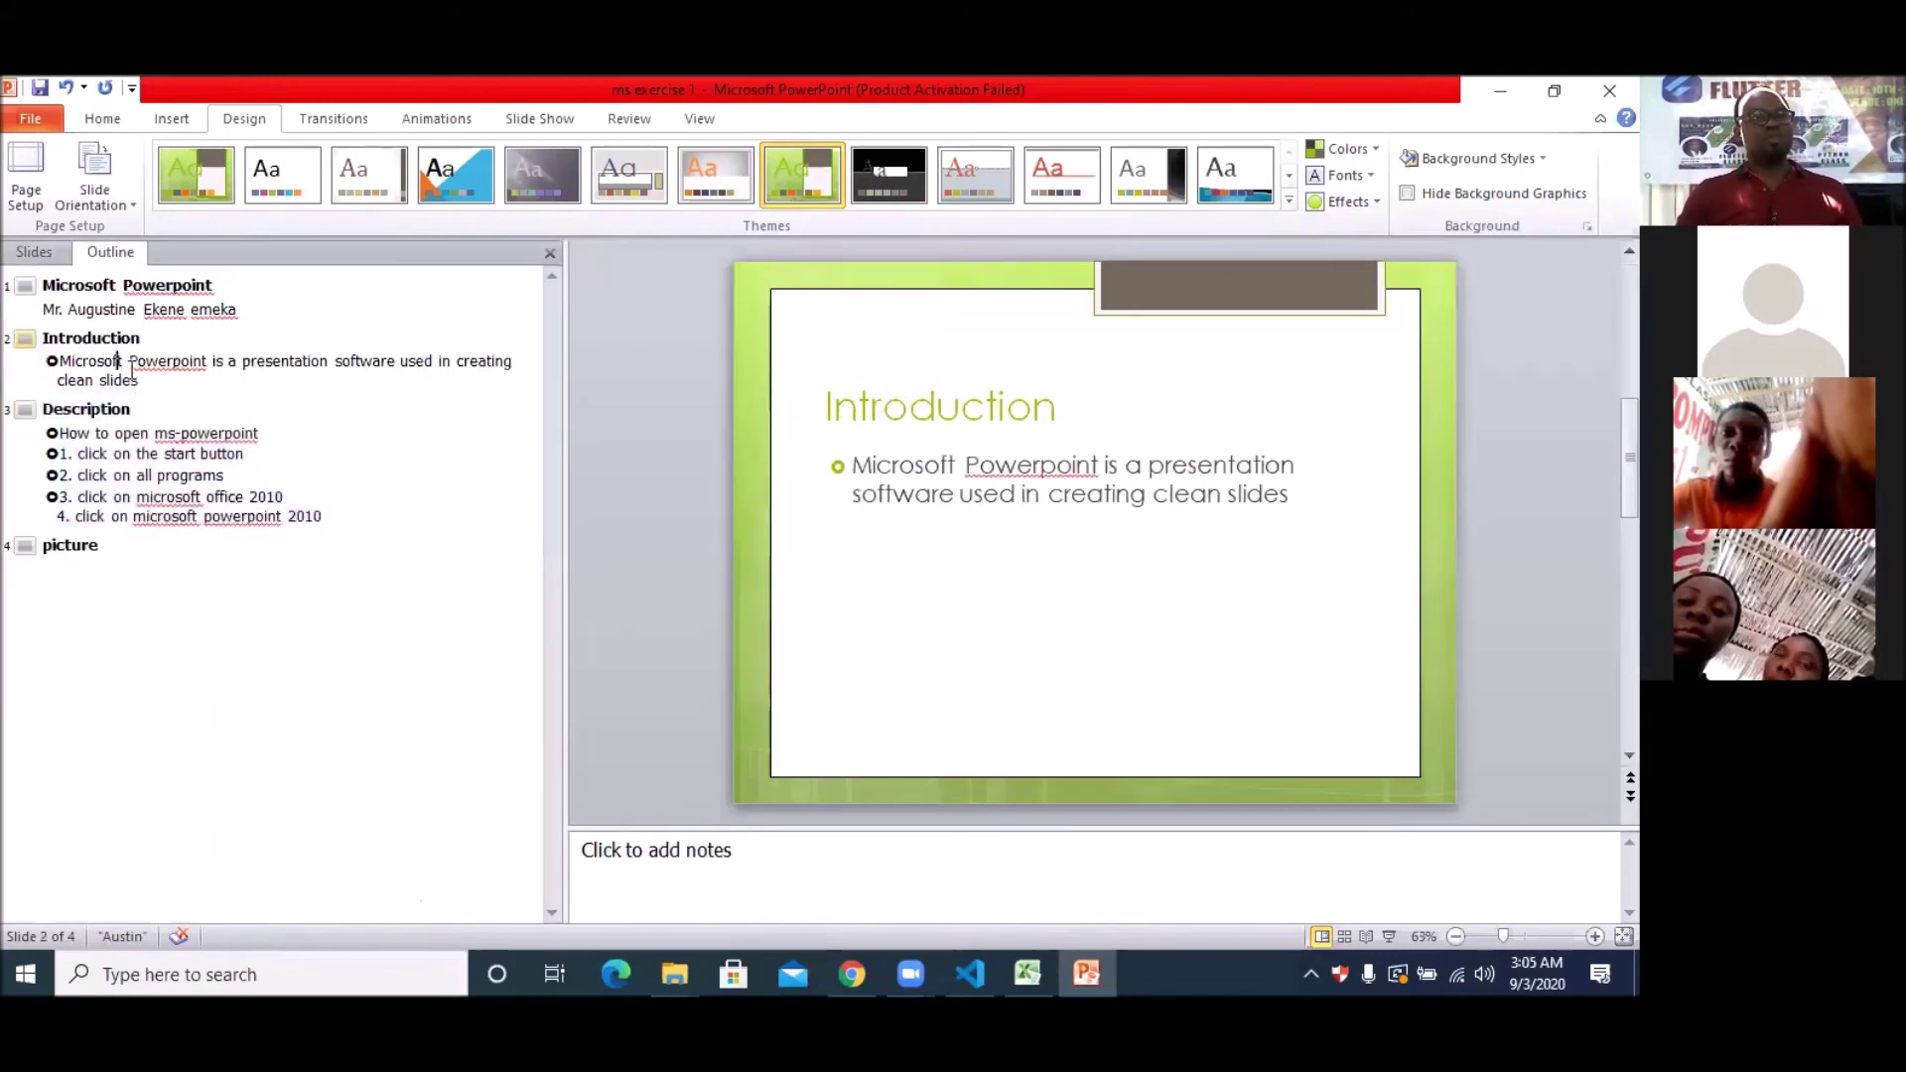
pyautogui.click(544, 253)
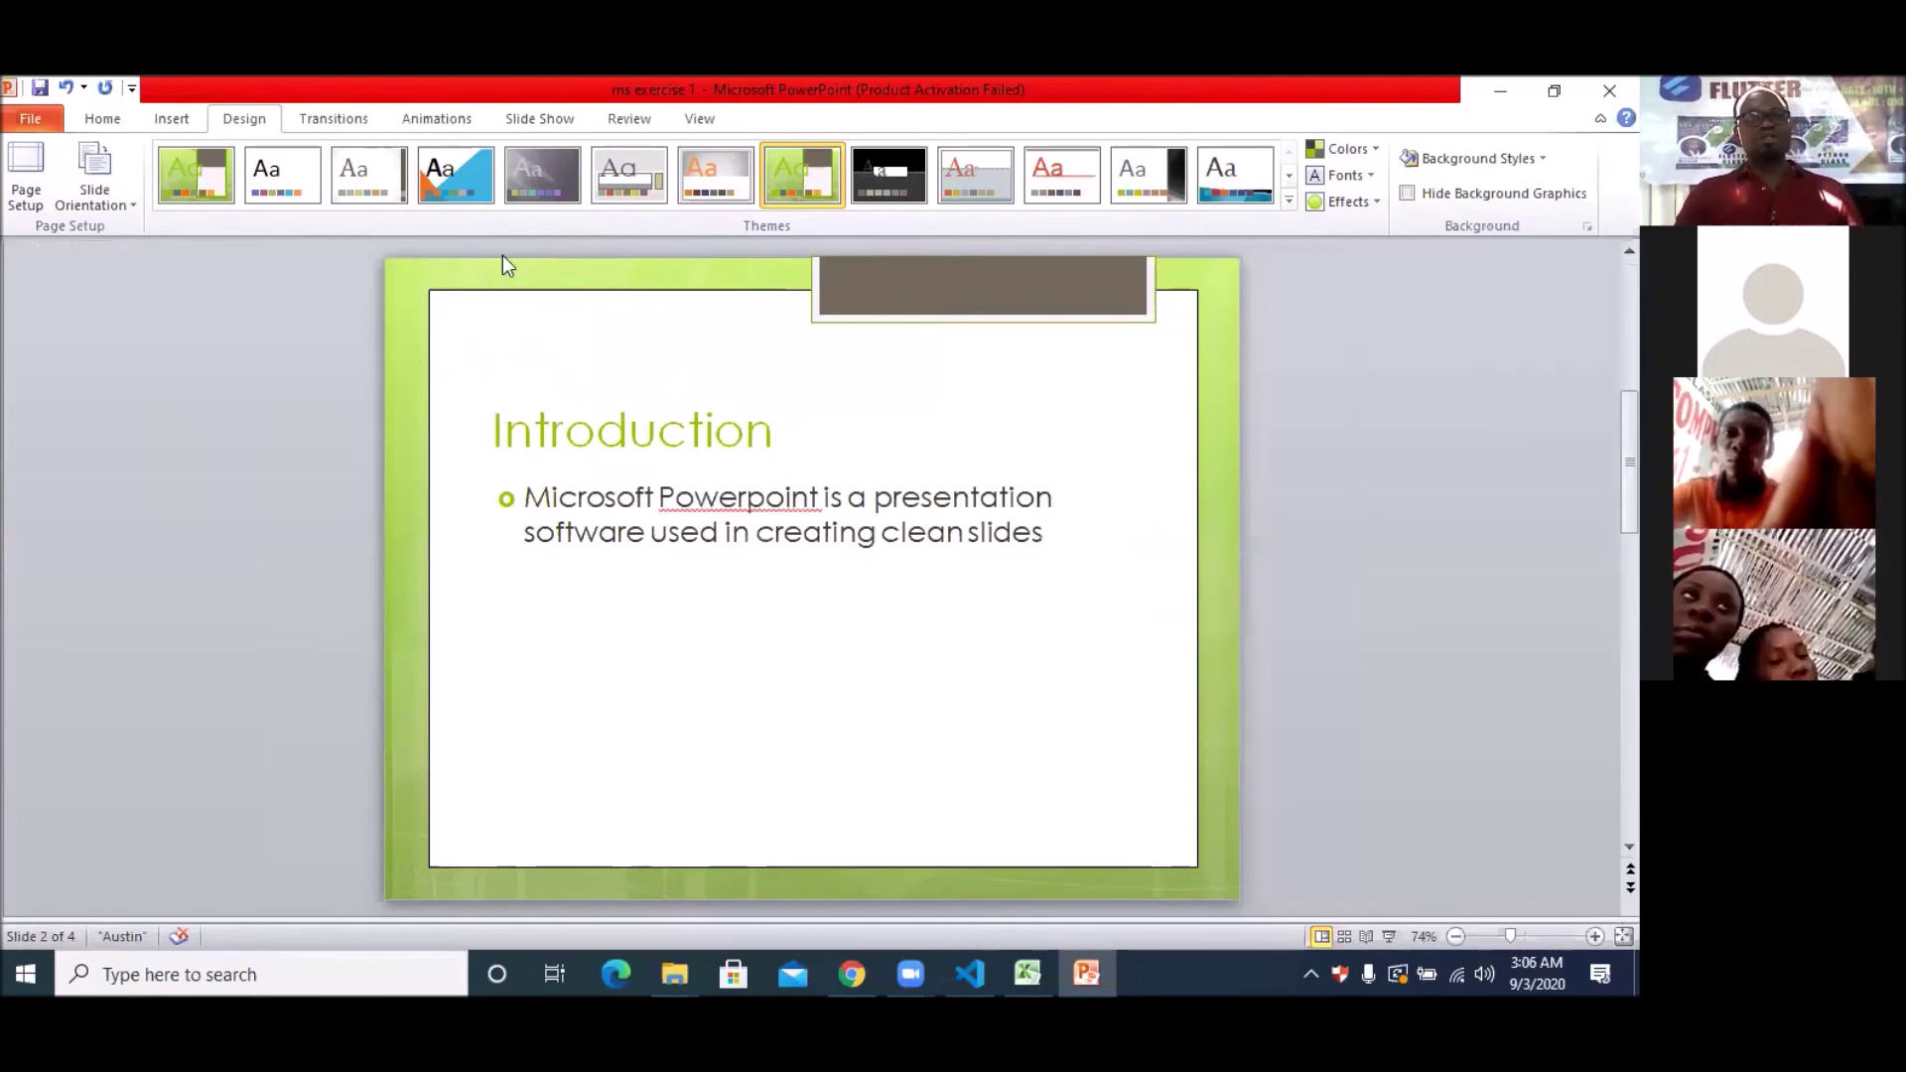
pyautogui.click(1390, 937)
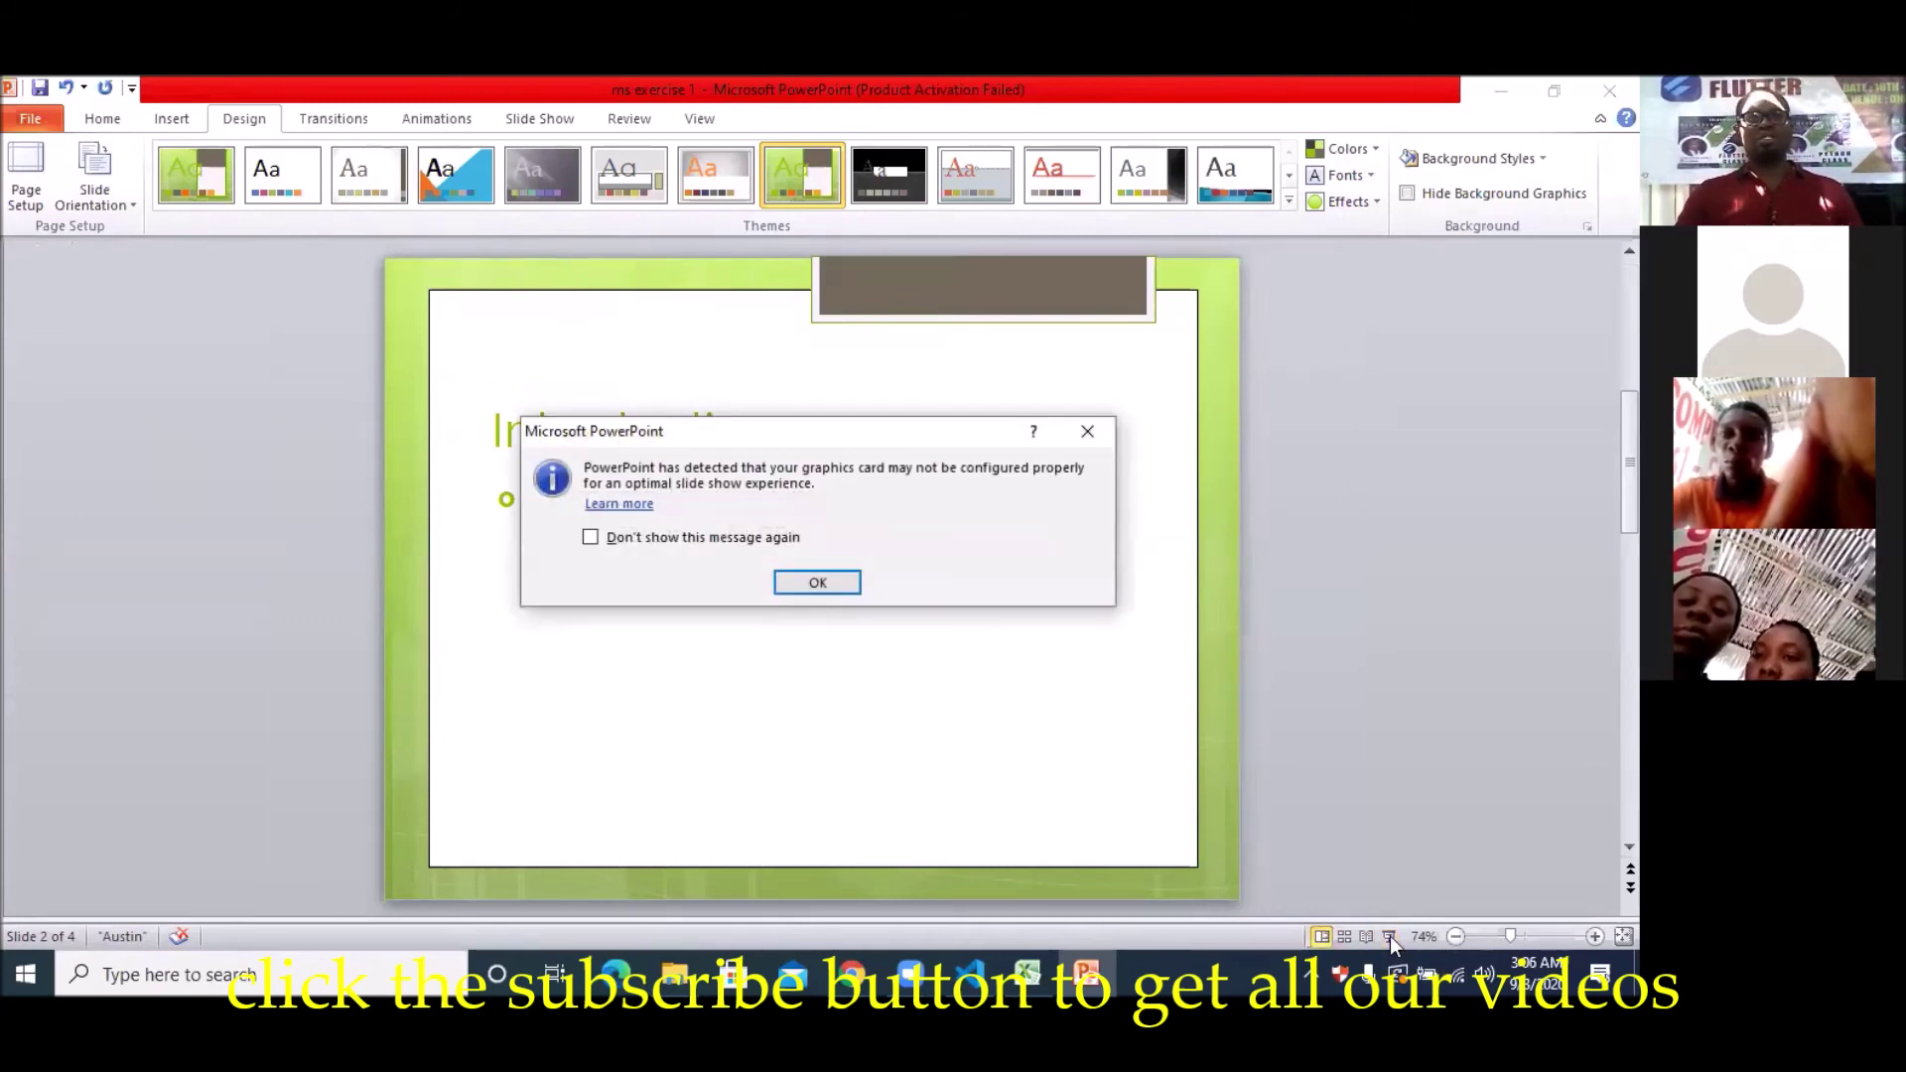
pyautogui.click(816, 586)
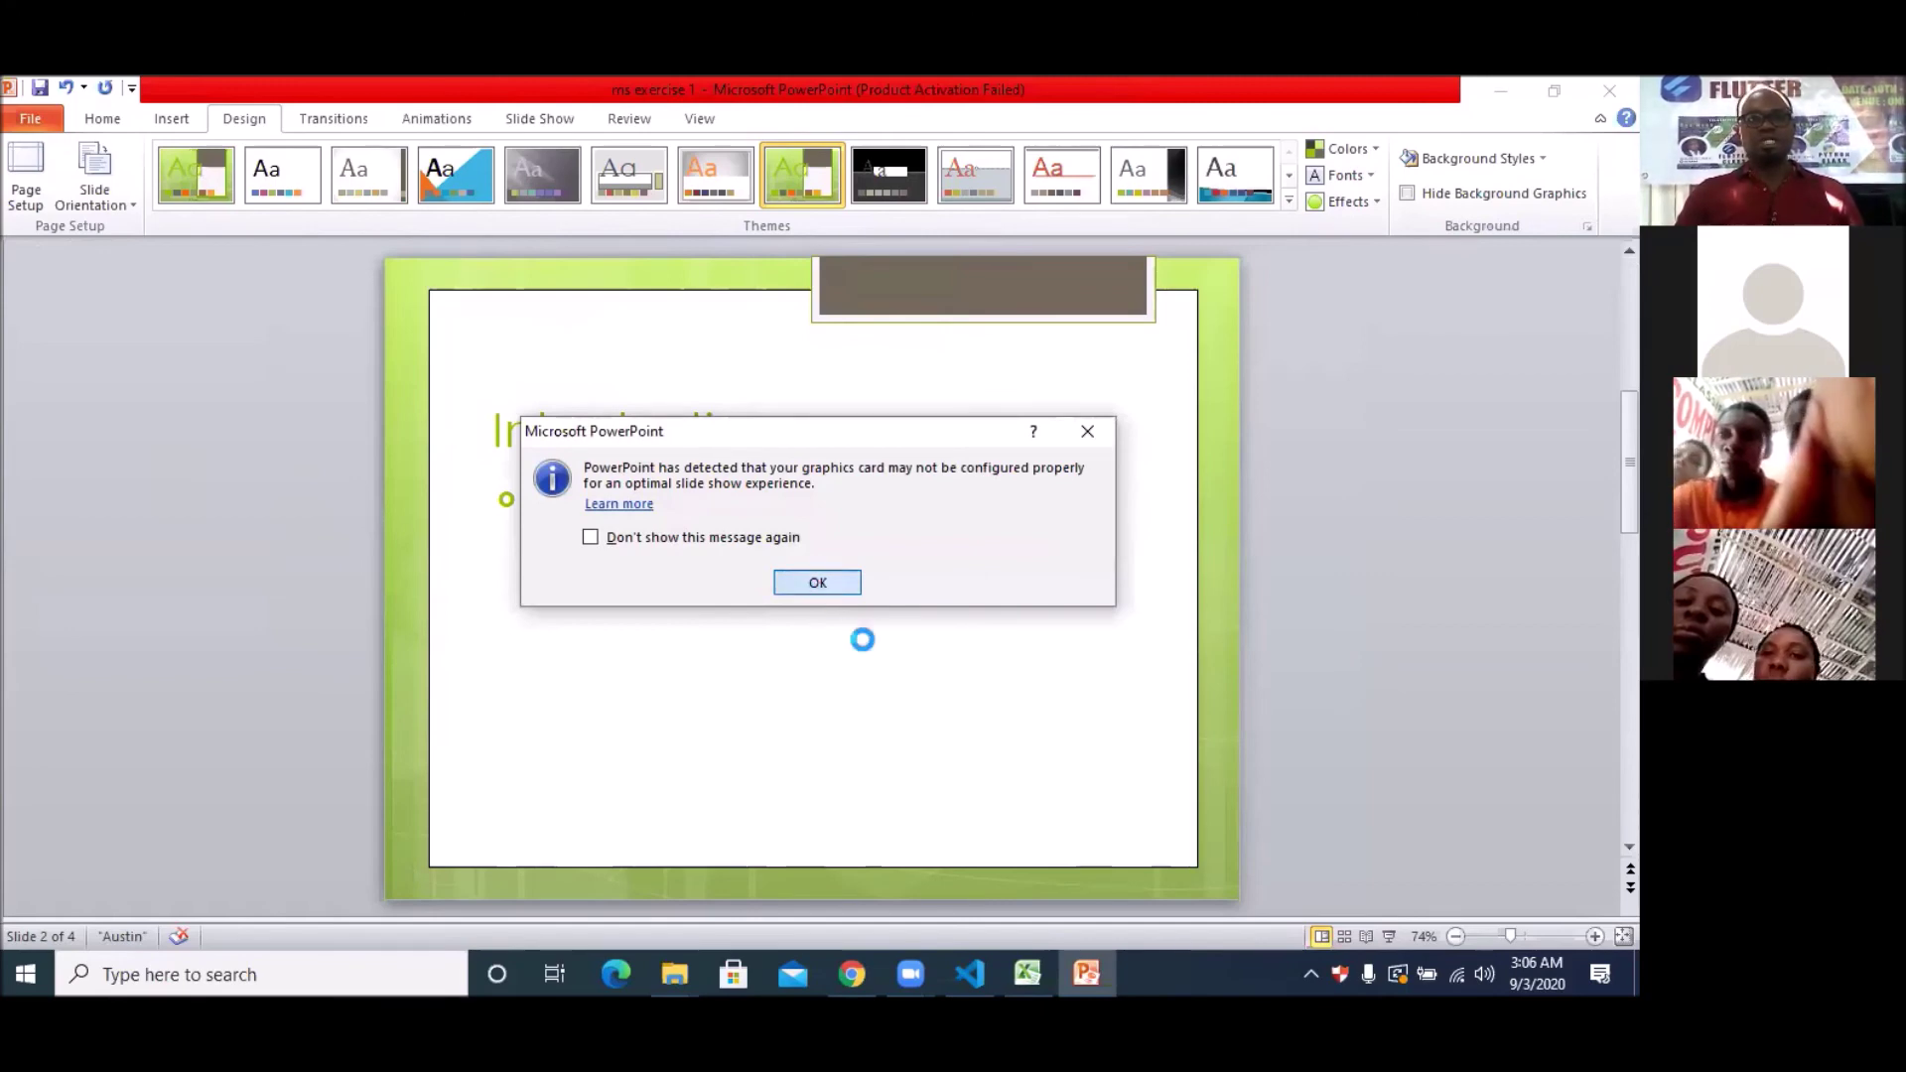